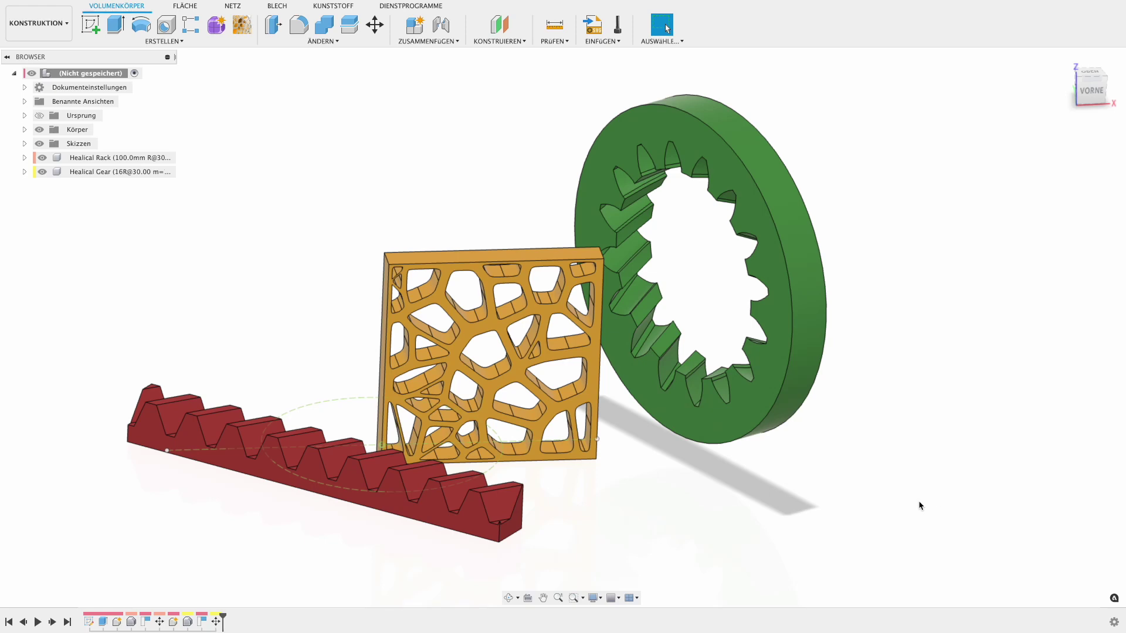
# Step: Pan the view of the rack, plate and gear, then review the Create menu's Helical Gear+ and Voronoi entries
pyautogui.scroll(3, 701, 534)
pyautogui.moveTo(723, 485); pyautogui.dragTo(763, 545, button='middle')
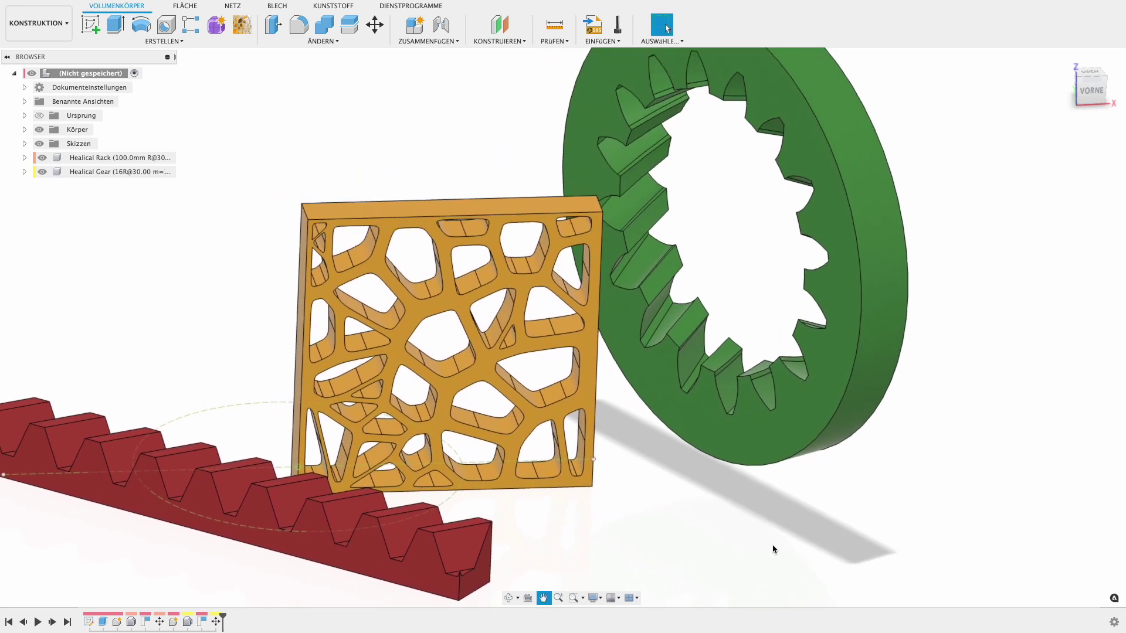
pyautogui.click(667, 27)
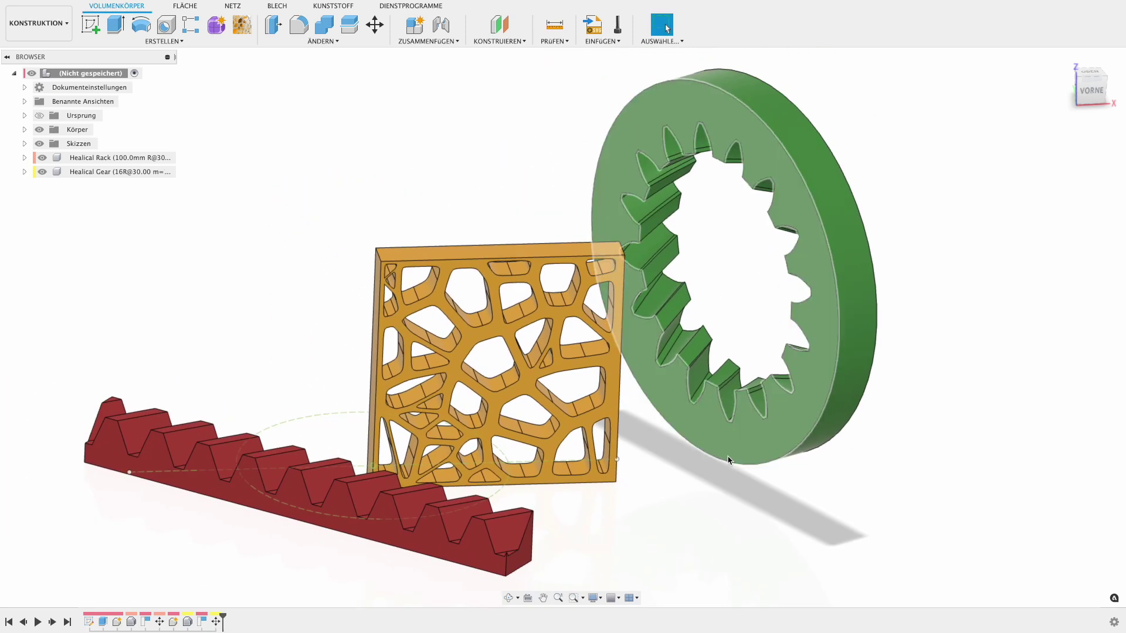
pyautogui.click(158, 42)
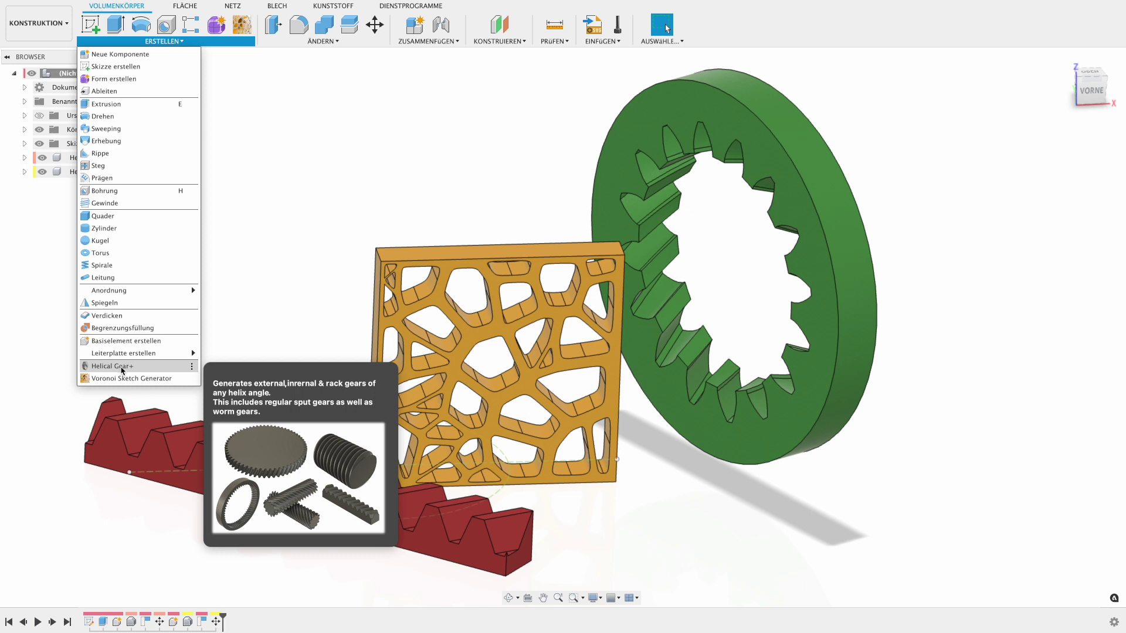
pyautogui.click(275, 240)
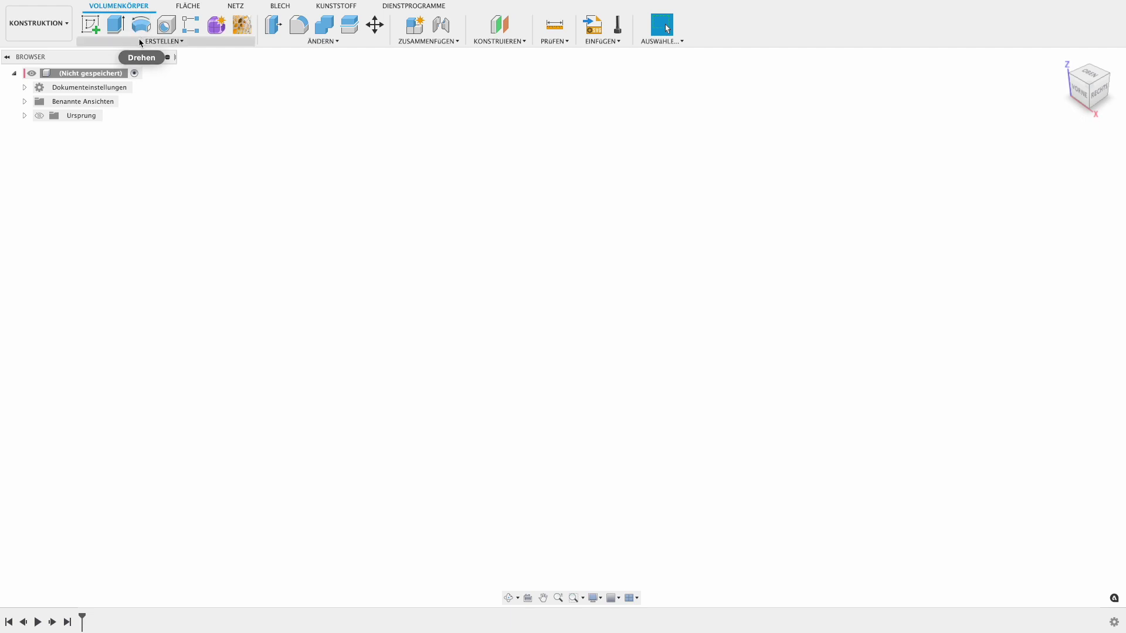
# Step: Check the Create menu again, then open the Fusion 360 App Store from the Utilities add-ins menu
pyautogui.click(141, 41)
pyautogui.moveTo(112, 366)
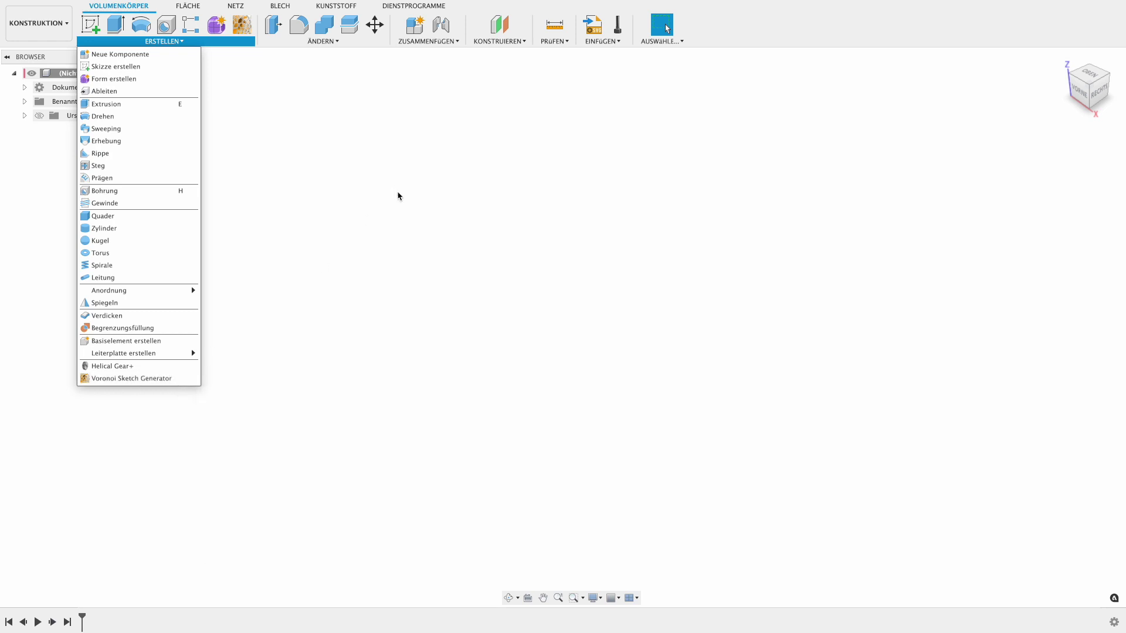
pyautogui.click(359, 179)
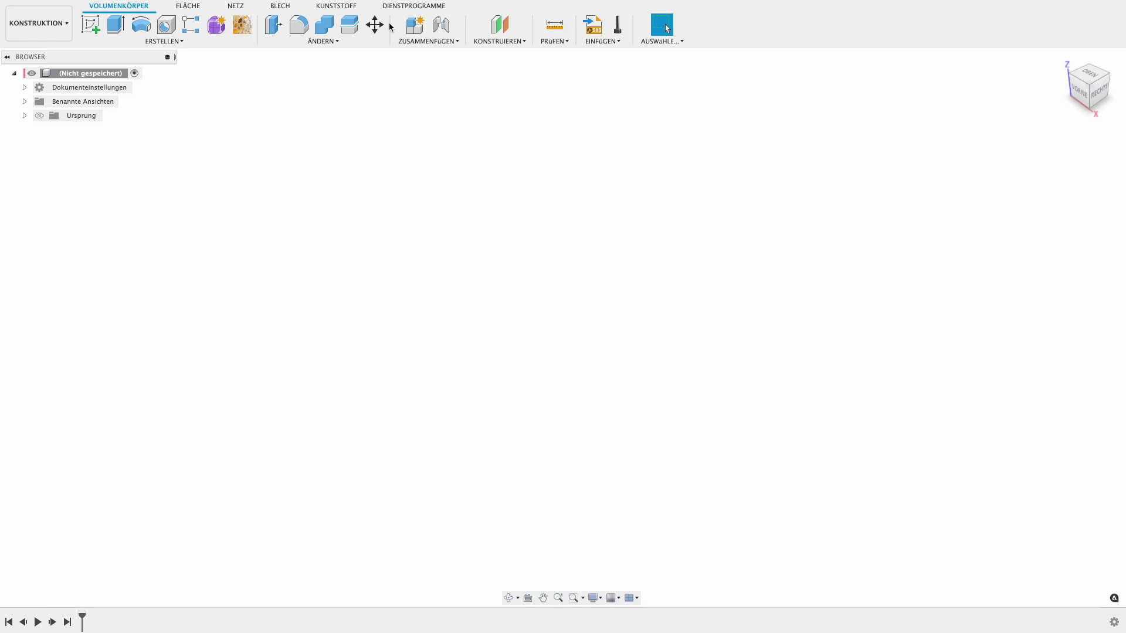
pyautogui.click(408, 10)
pyautogui.click(250, 41)
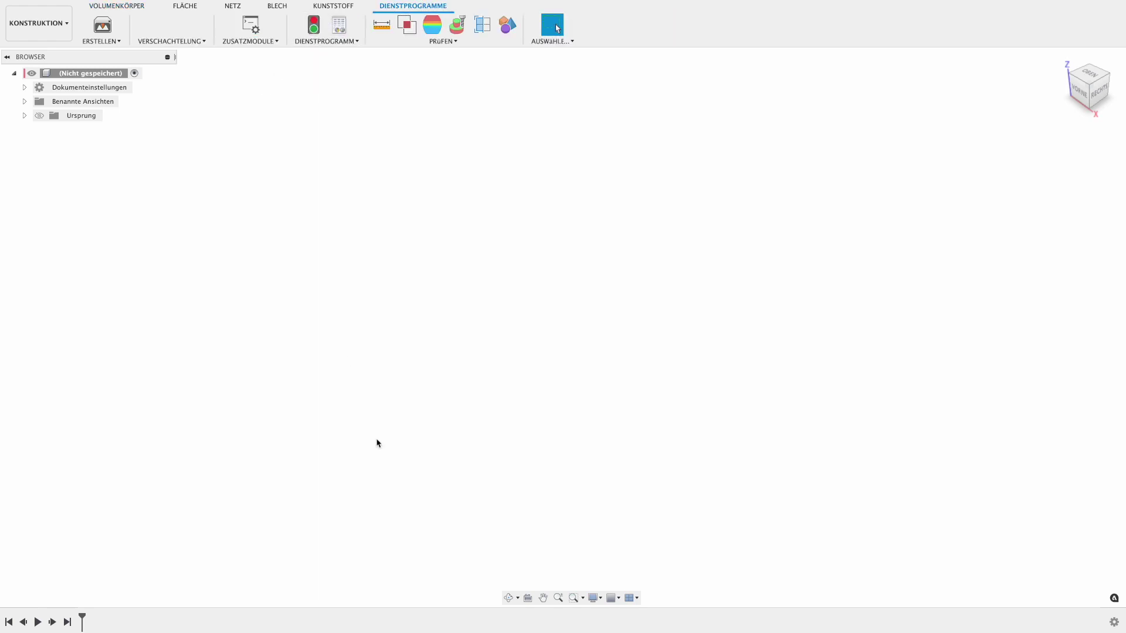
pyautogui.moveTo(356, 247); pyautogui.dragTo(344, 83)
pyautogui.click(219, 188)
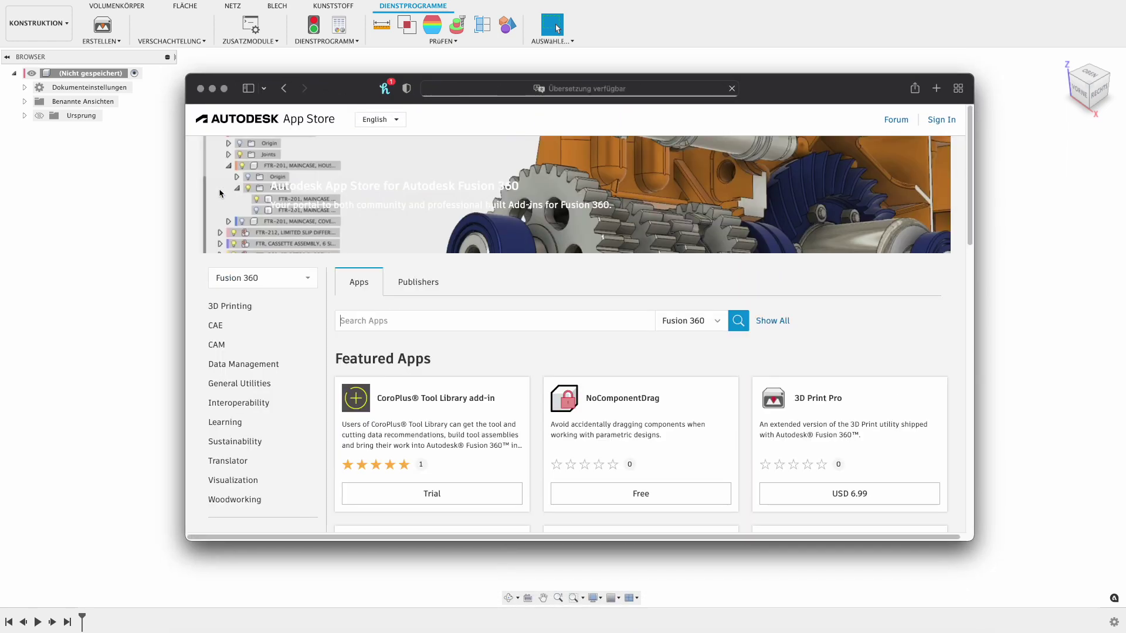
# Step: Scroll down the Fusion 360 store page and accept the site's cookies
pyautogui.scroll(-1, 528, 305)
pyautogui.scroll(-1, 474, 313)
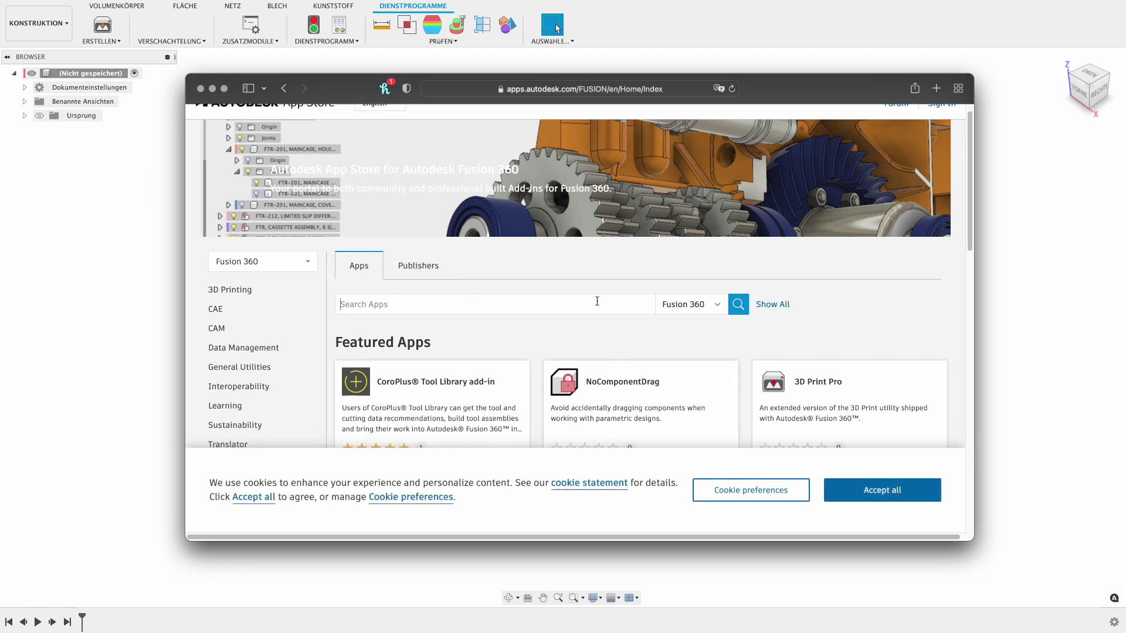
pyautogui.scroll(-5, 586, 288)
pyautogui.scroll(-2, 645, 290)
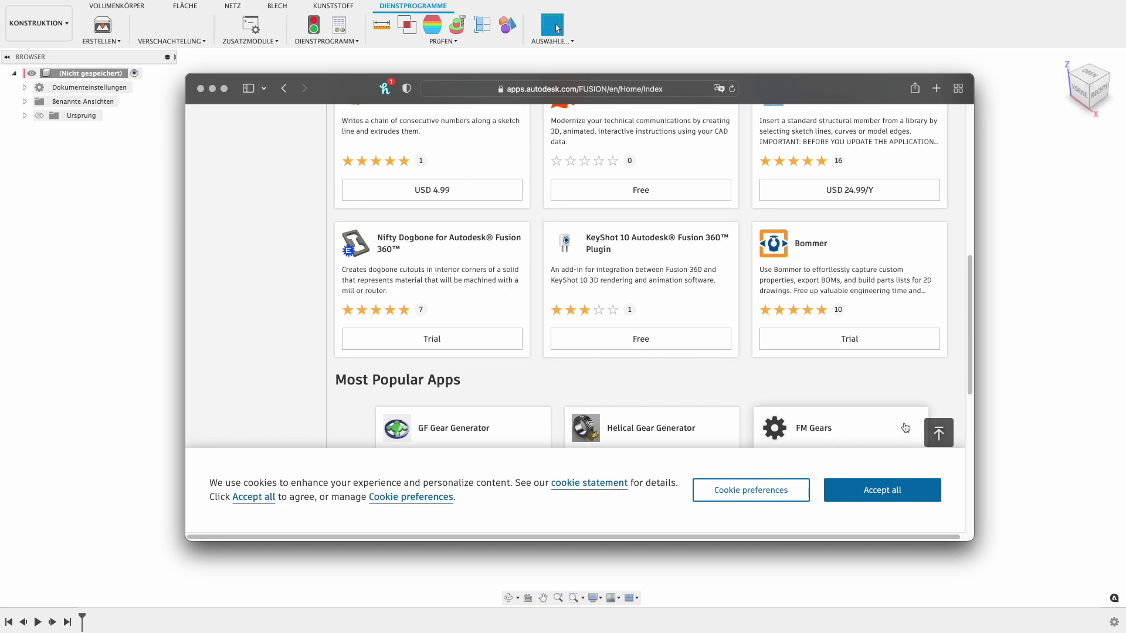
pyautogui.click(912, 490)
pyautogui.scroll(-3, 639, 302)
pyautogui.scroll(-3, 528, 334)
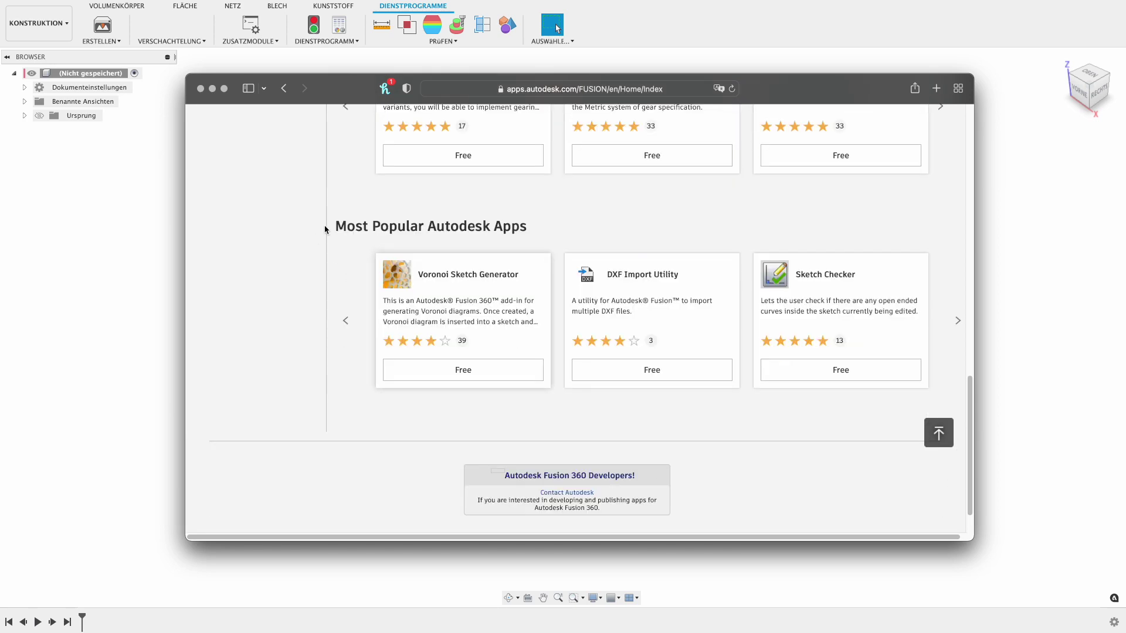
# Step: Page through the Autodesk apps and most popular apps carousels
pyautogui.click(957, 320)
pyautogui.click(957, 321)
pyautogui.click(957, 321)
pyautogui.click(957, 321)
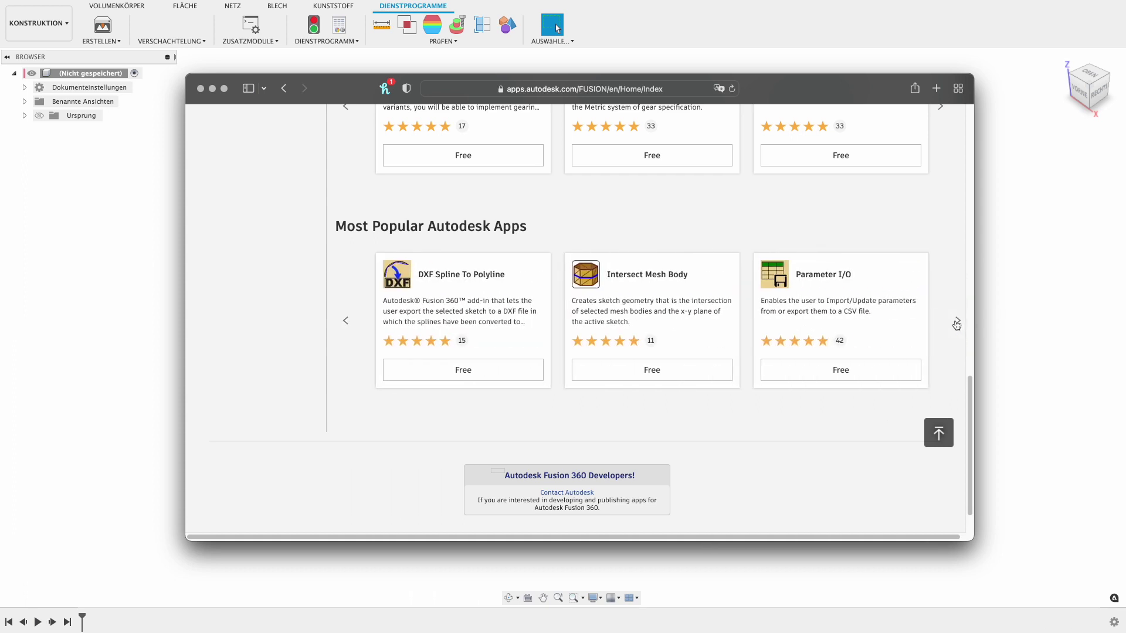
pyautogui.scroll(2, 804, 279)
pyautogui.scroll(5, 792, 276)
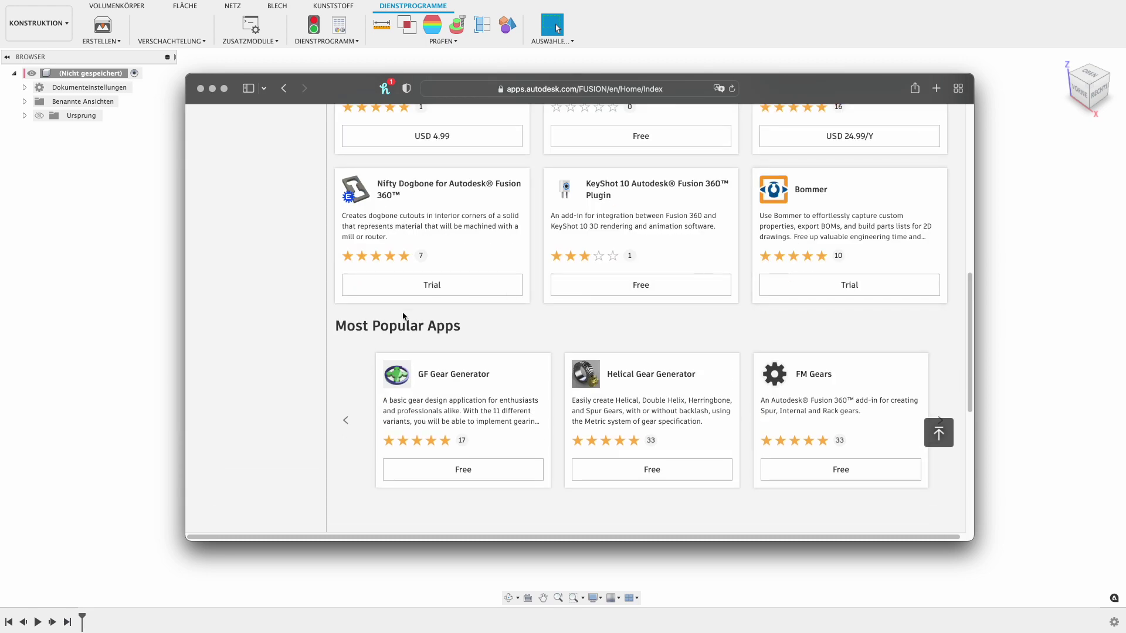
pyautogui.scroll(-2, 458, 317)
pyautogui.click(940, 322)
pyautogui.click(942, 322)
pyautogui.click(943, 323)
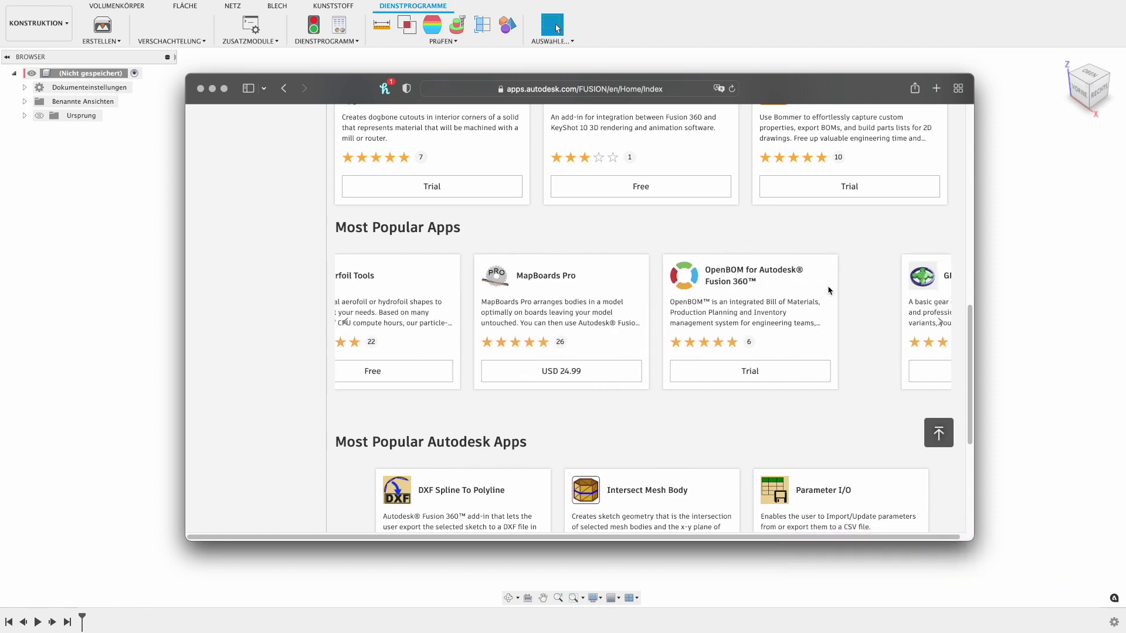
pyautogui.scroll(7, 645, 281)
pyautogui.scroll(3, 482, 246)
pyautogui.scroll(-3, 596, 282)
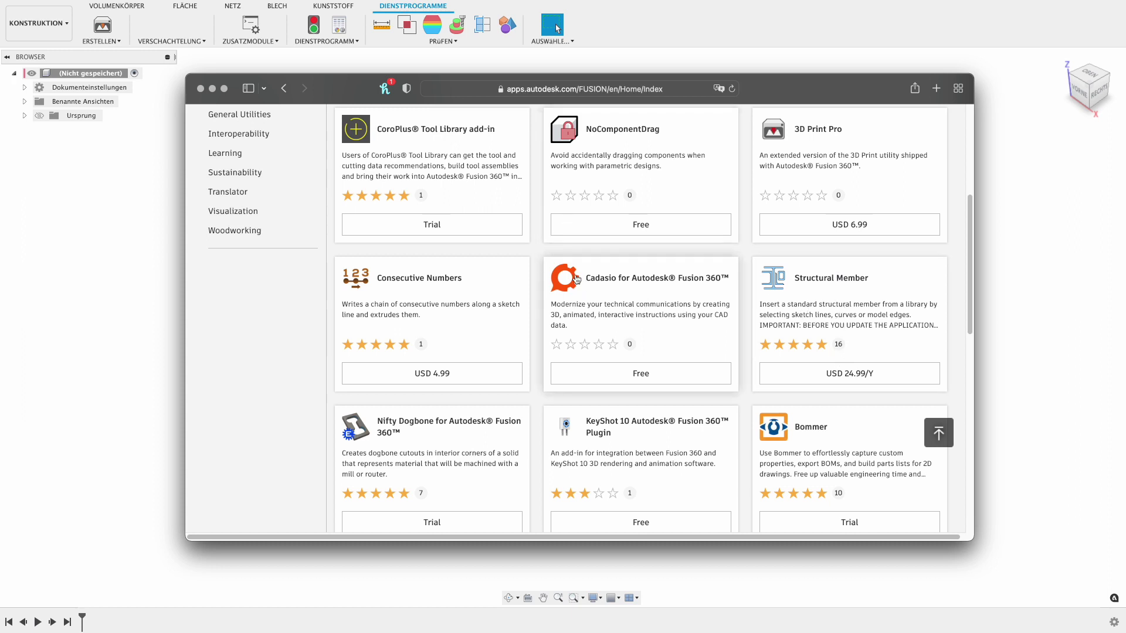
# Step: Open the Voronoi Sketch Generator detail page from its store card
pyautogui.scroll(-5, 586, 270)
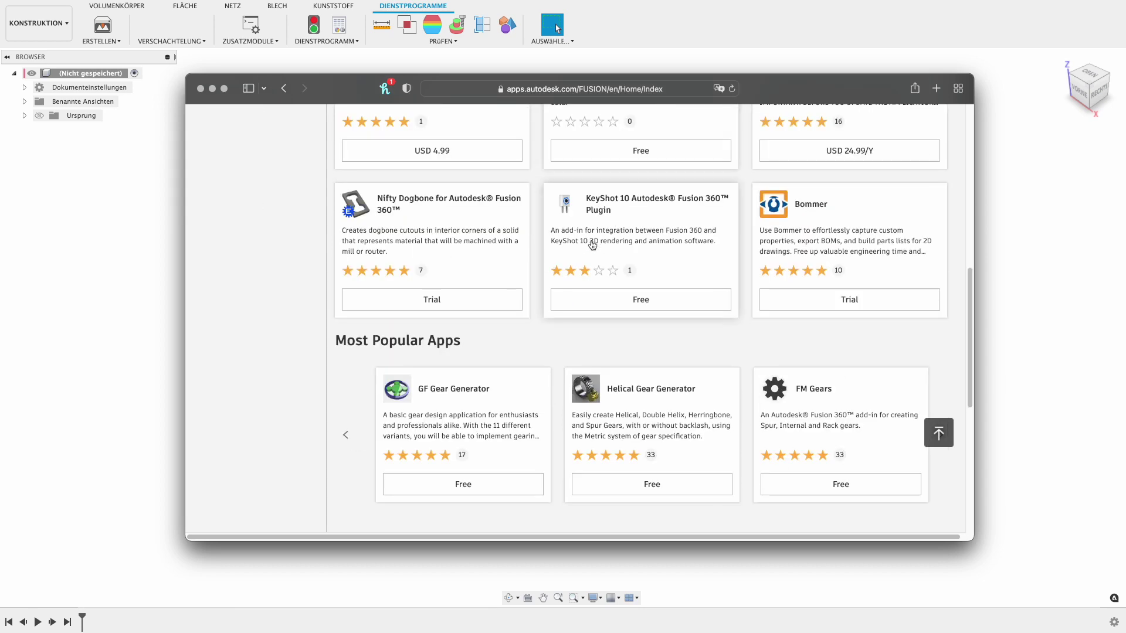
pyautogui.scroll(-5, 604, 258)
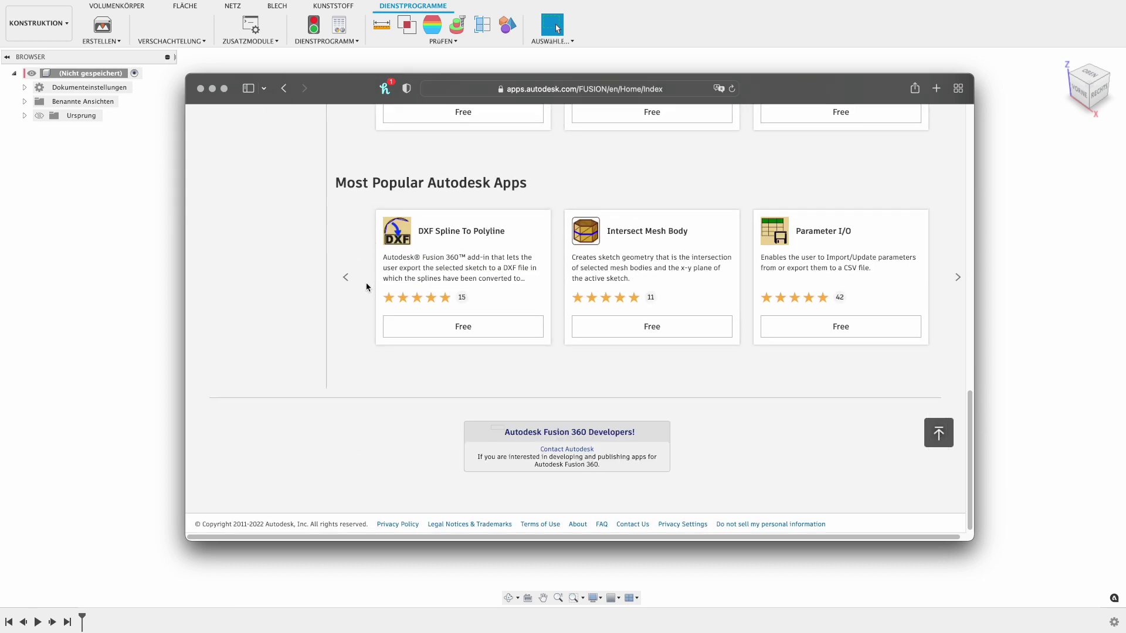
pyautogui.click(346, 278)
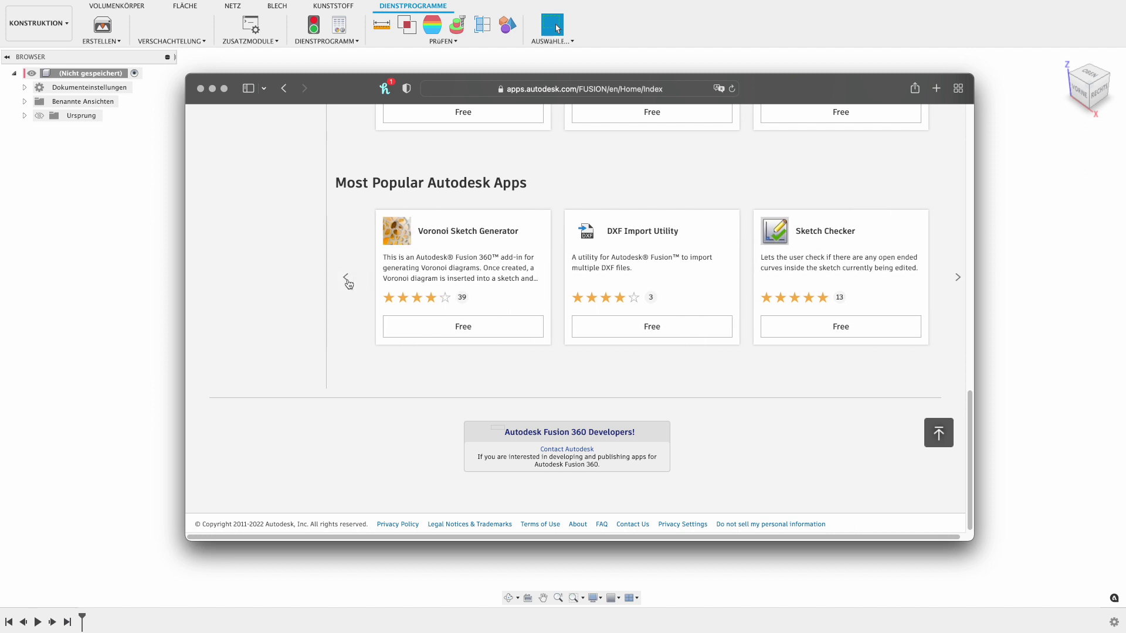
pyautogui.click(466, 236)
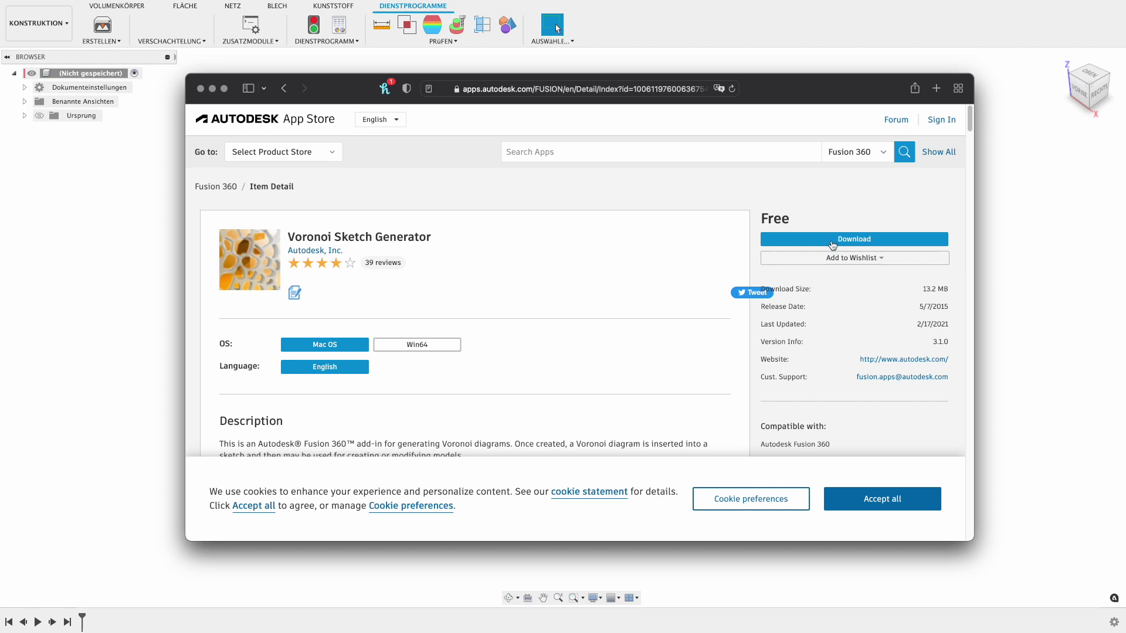
# Step: Switch the download to Win64 and view the add-in's second and third screenshots
pyautogui.scroll(-2, 532, 291)
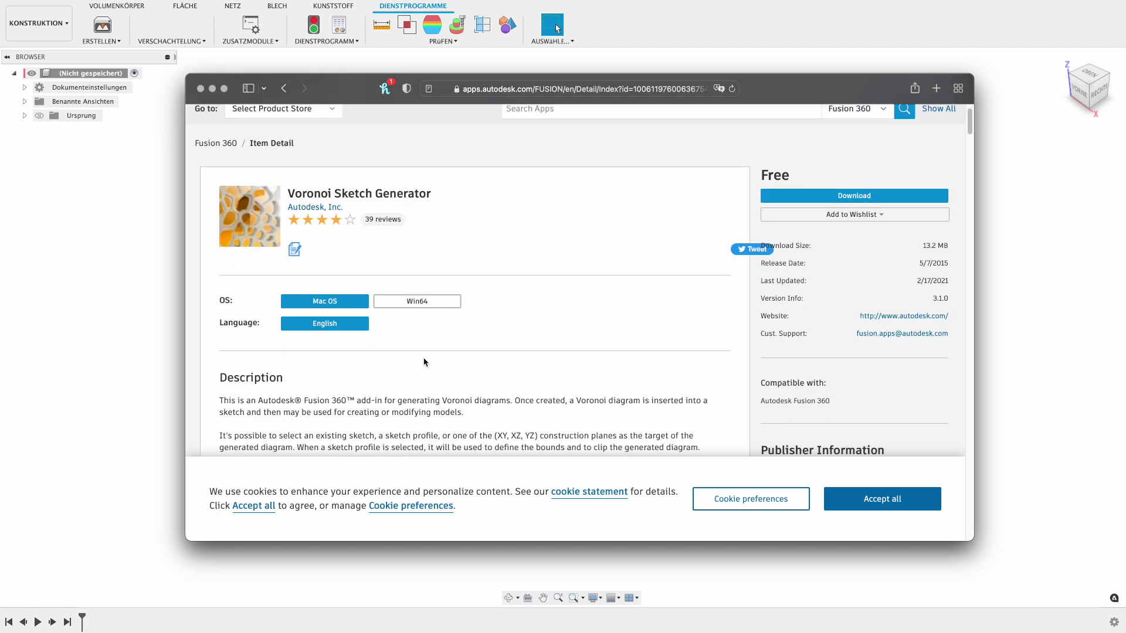
pyautogui.click(414, 301)
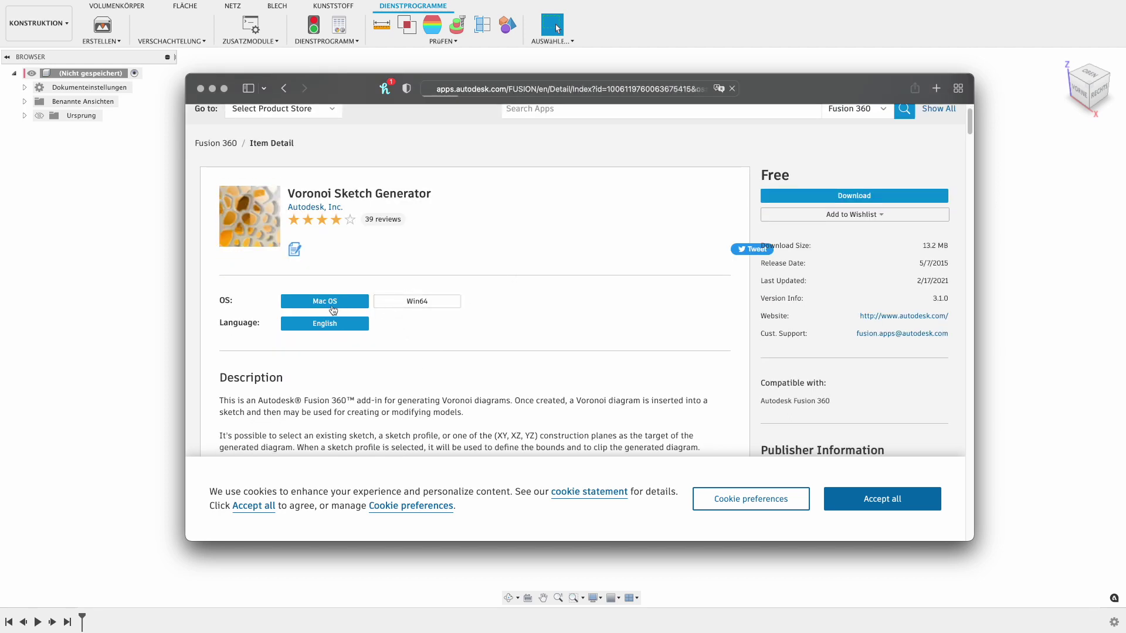
pyautogui.click(349, 349)
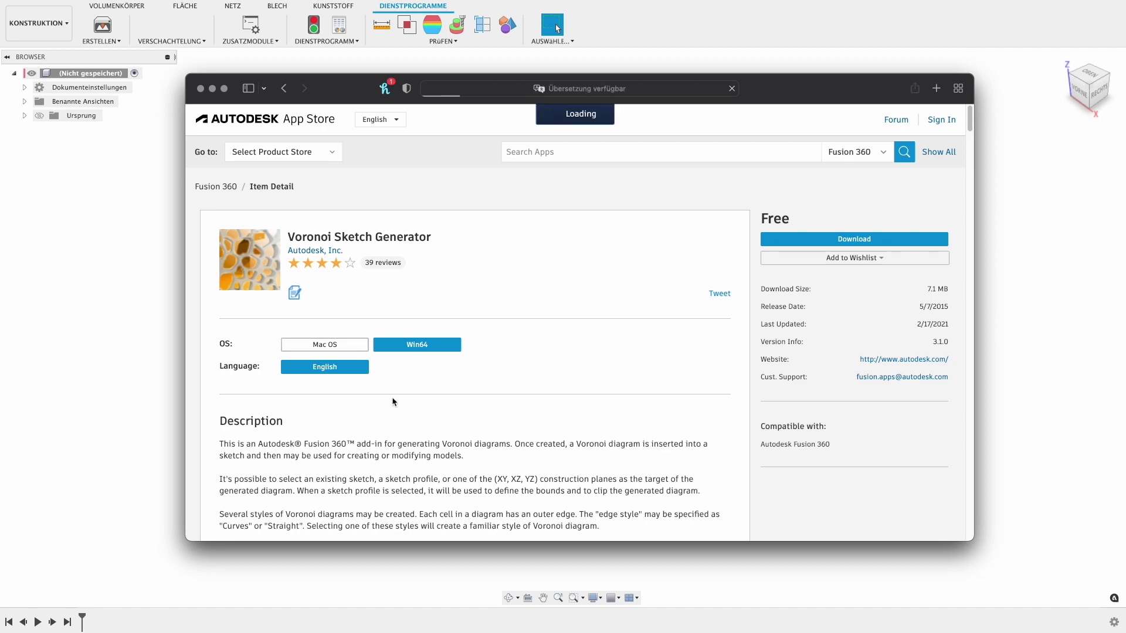
pyautogui.scroll(-5, 516, 381)
pyautogui.scroll(-4, 516, 381)
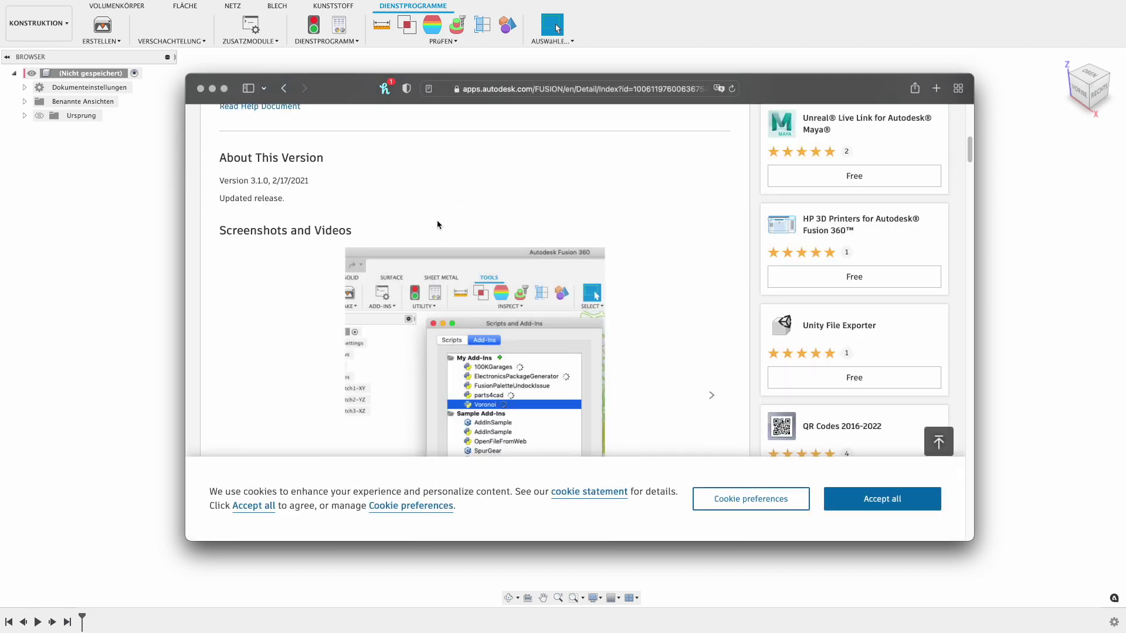
pyautogui.scroll(-5, 435, 221)
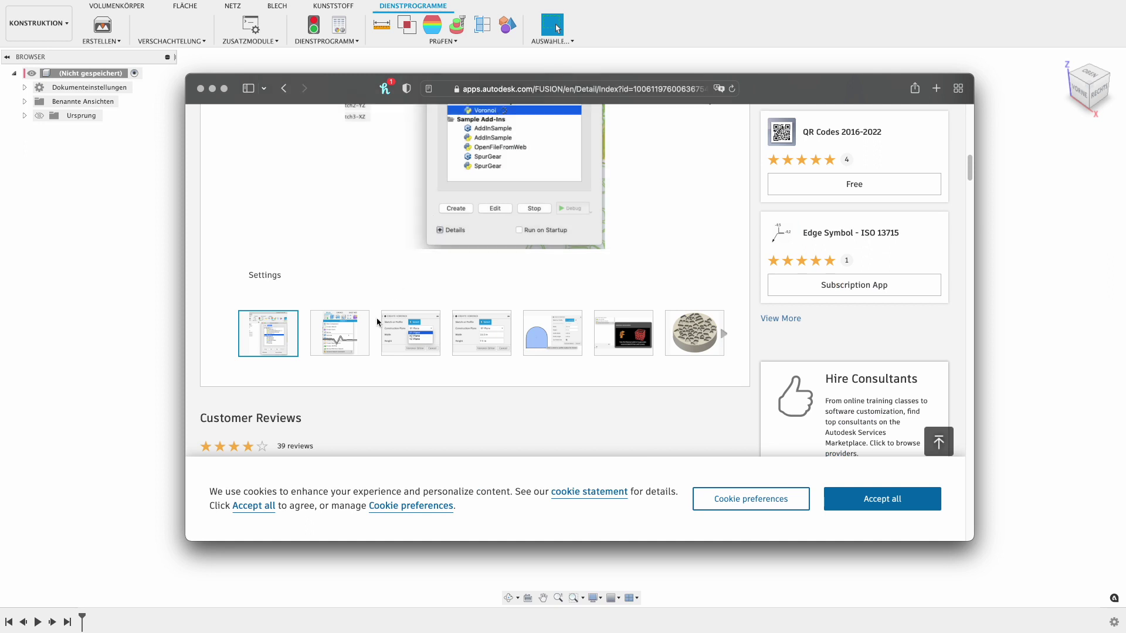
pyautogui.click(359, 335)
pyautogui.scroll(3, 457, 329)
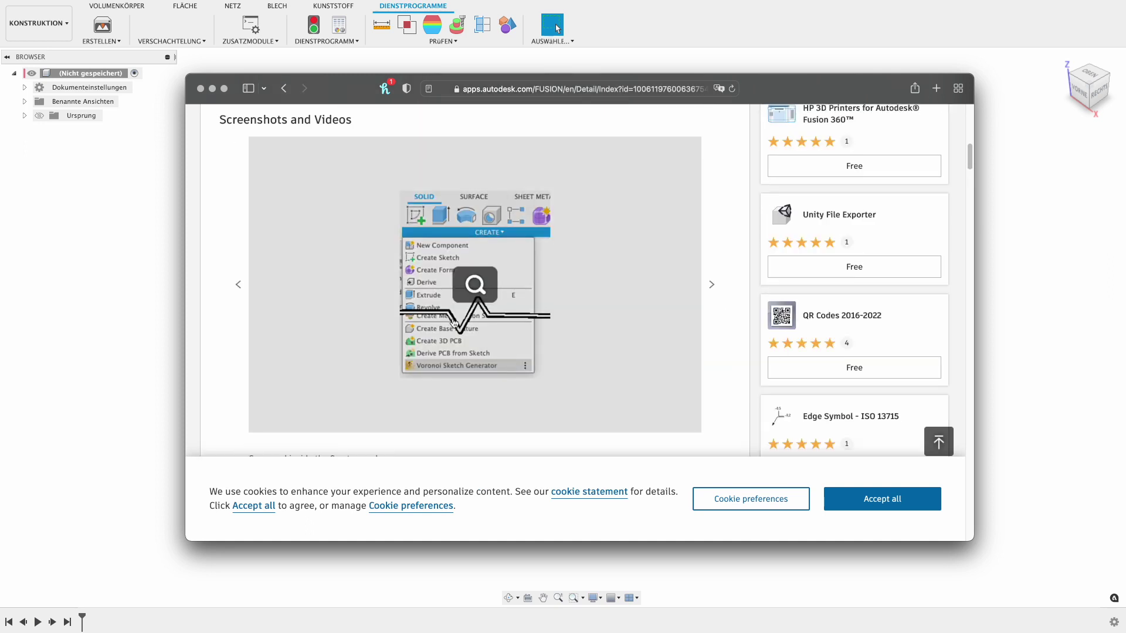
pyautogui.scroll(-3, 457, 329)
pyautogui.click(435, 226)
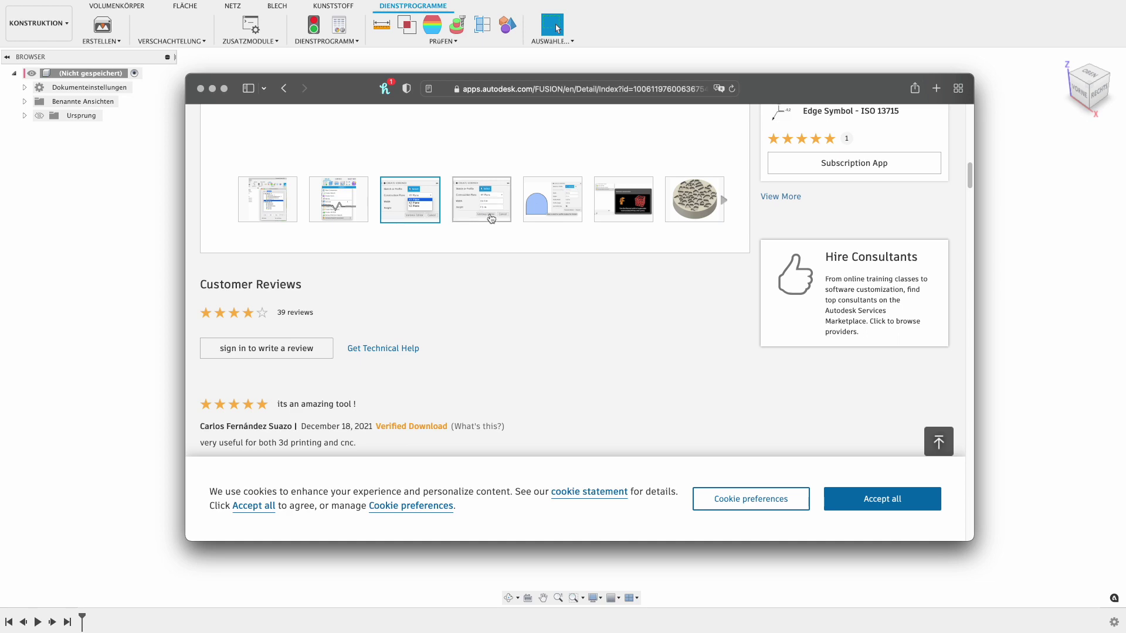
# Step: Scroll through the customer reviews, then bring the empty Fusion 360 design to the front
pyautogui.scroll(-4, 506, 316)
pyautogui.scroll(-3, 505, 317)
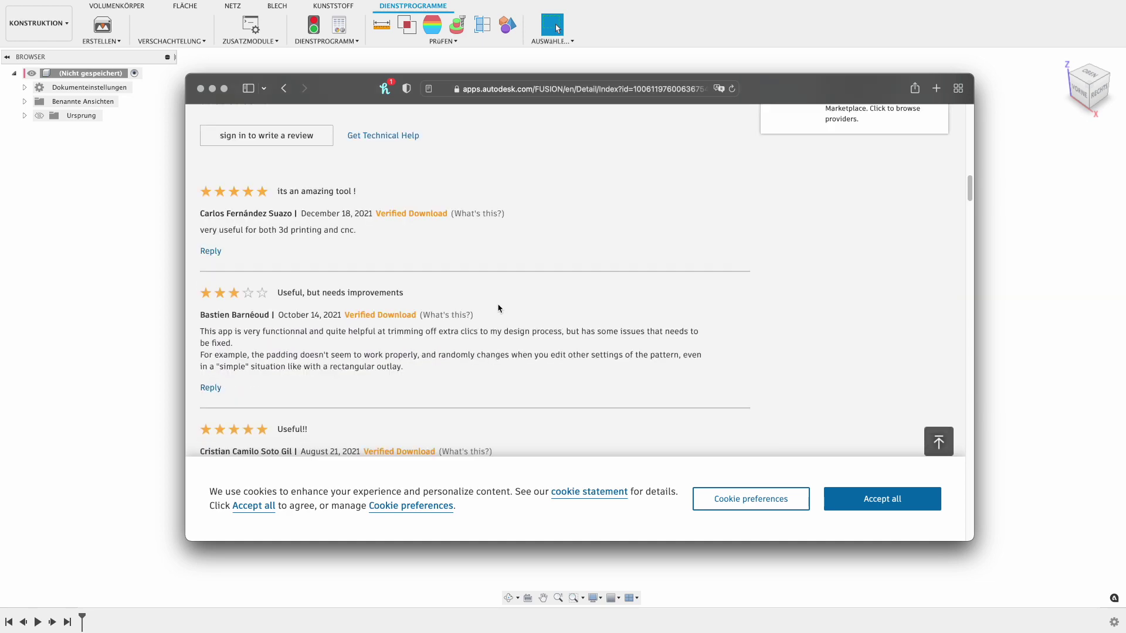
pyautogui.scroll(-2, 463, 382)
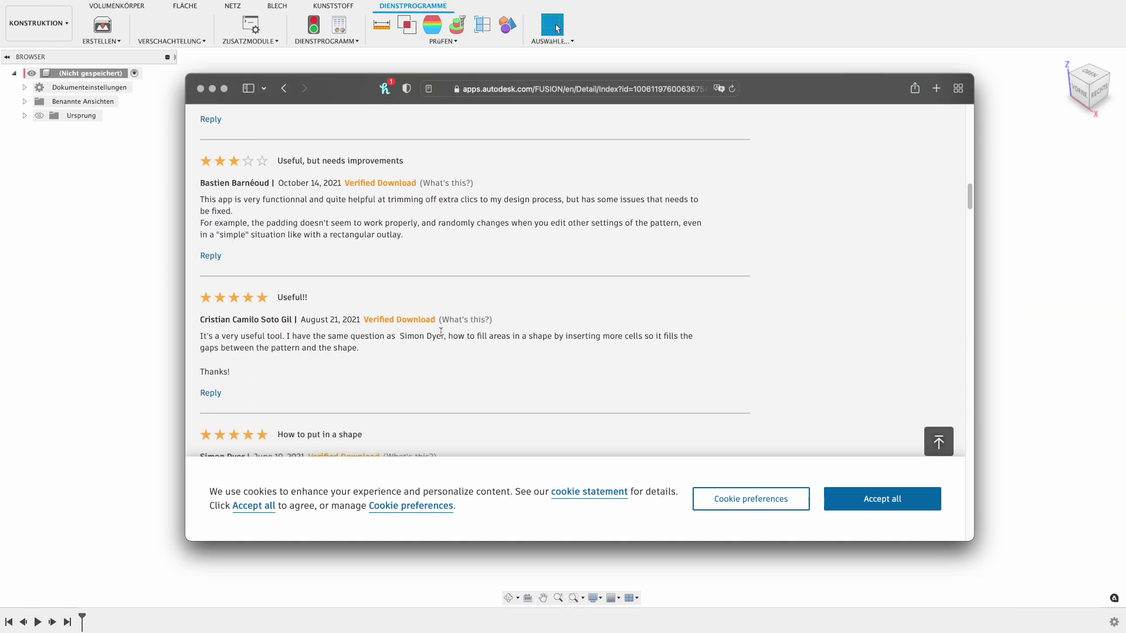
pyautogui.tripleClick(223, 329)
pyautogui.click(500, 329)
pyautogui.scroll(-2, 479, 363)
pyautogui.scroll(-3, 480, 349)
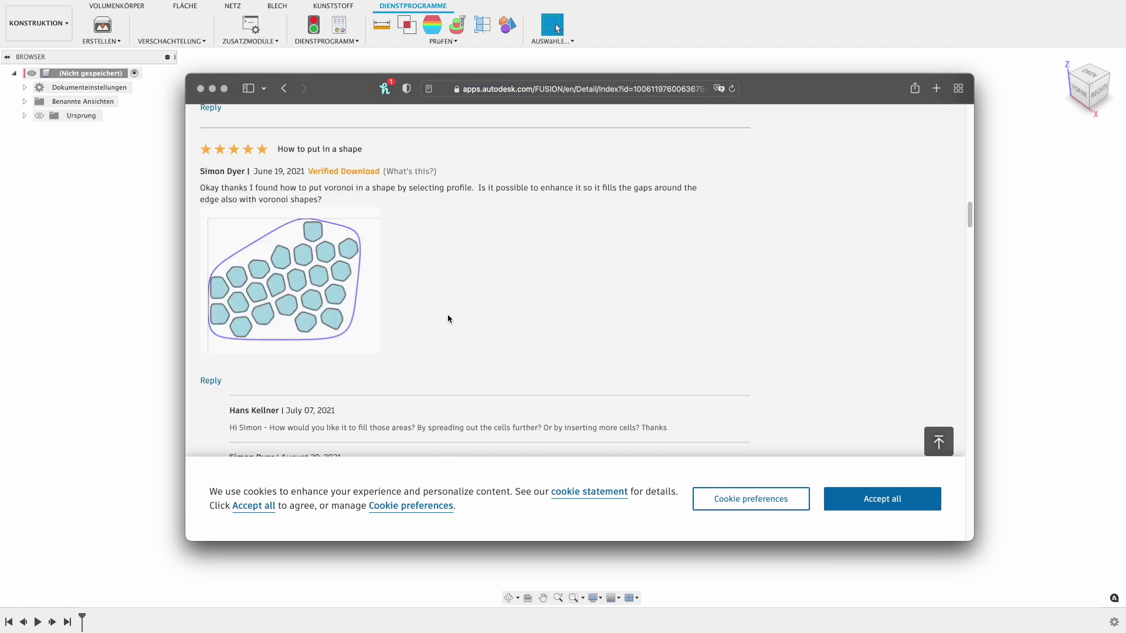
pyautogui.scroll(-2, 258, 296)
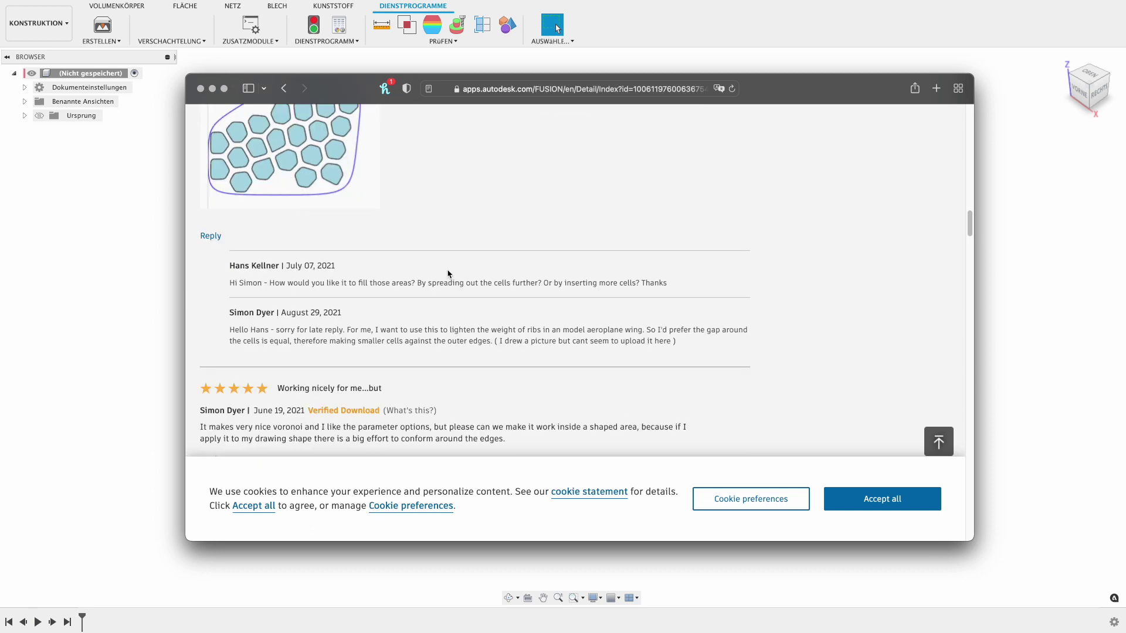
pyautogui.click(565, 69)
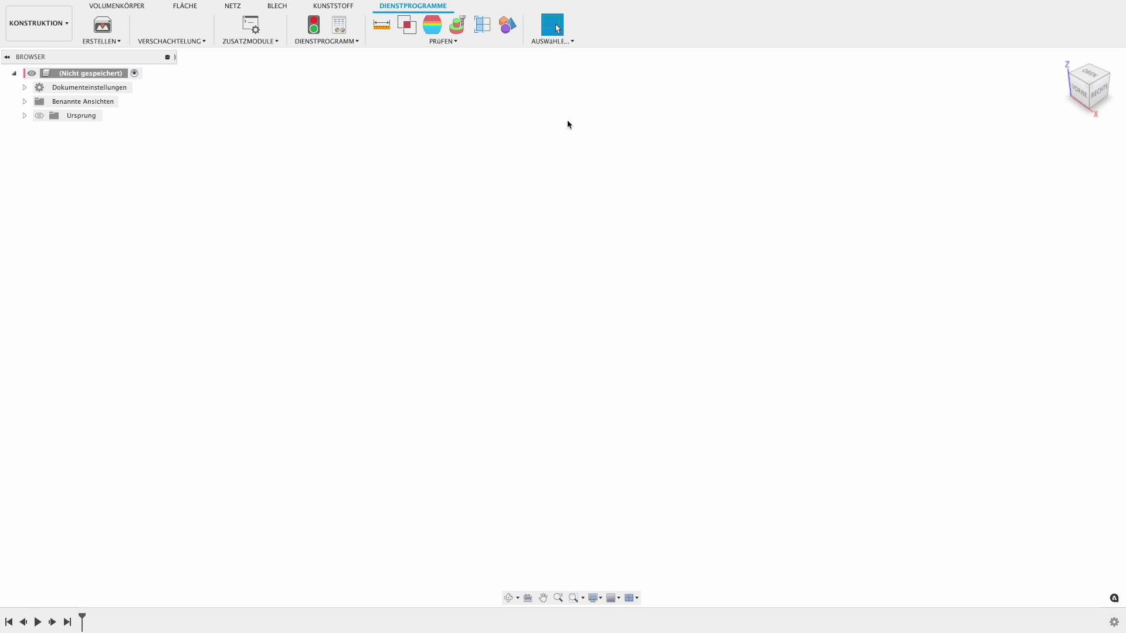
# Step: Open Scripts and Add-ins, go to the Add-ins tab, select Voronoi and stop it
pyautogui.click(237, 41)
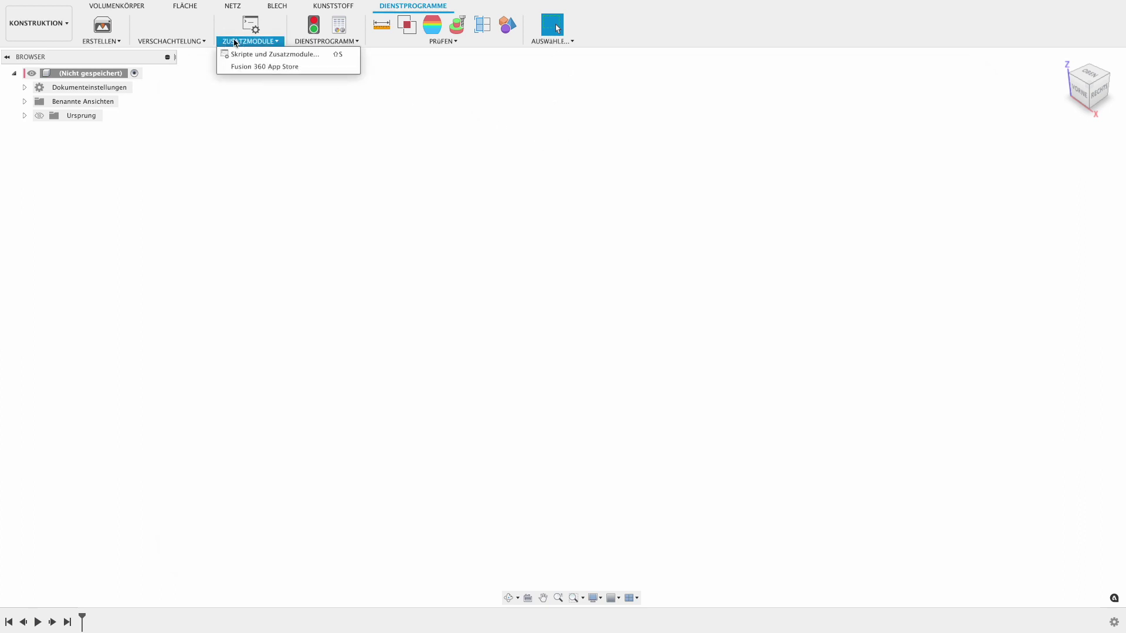
pyautogui.click(237, 55)
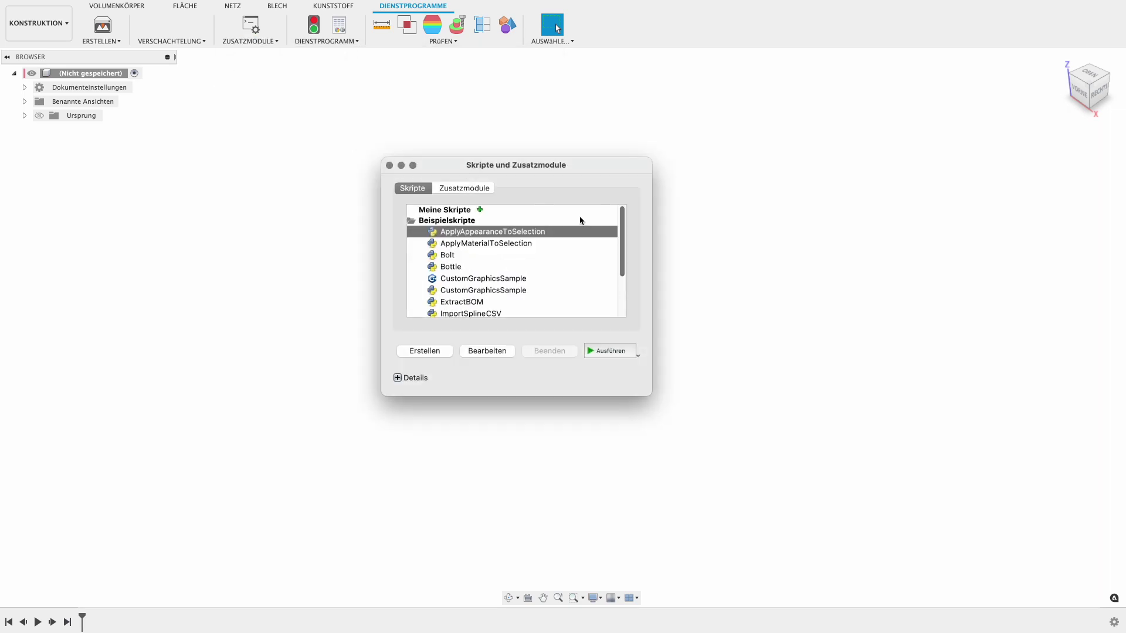
pyautogui.click(464, 189)
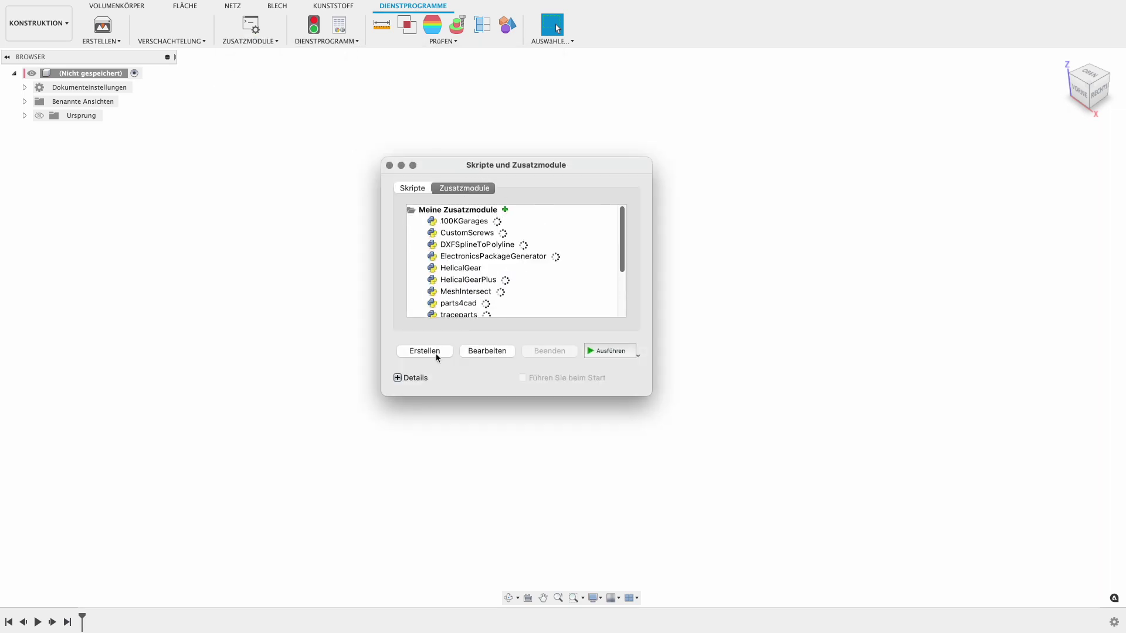
pyautogui.click(505, 210)
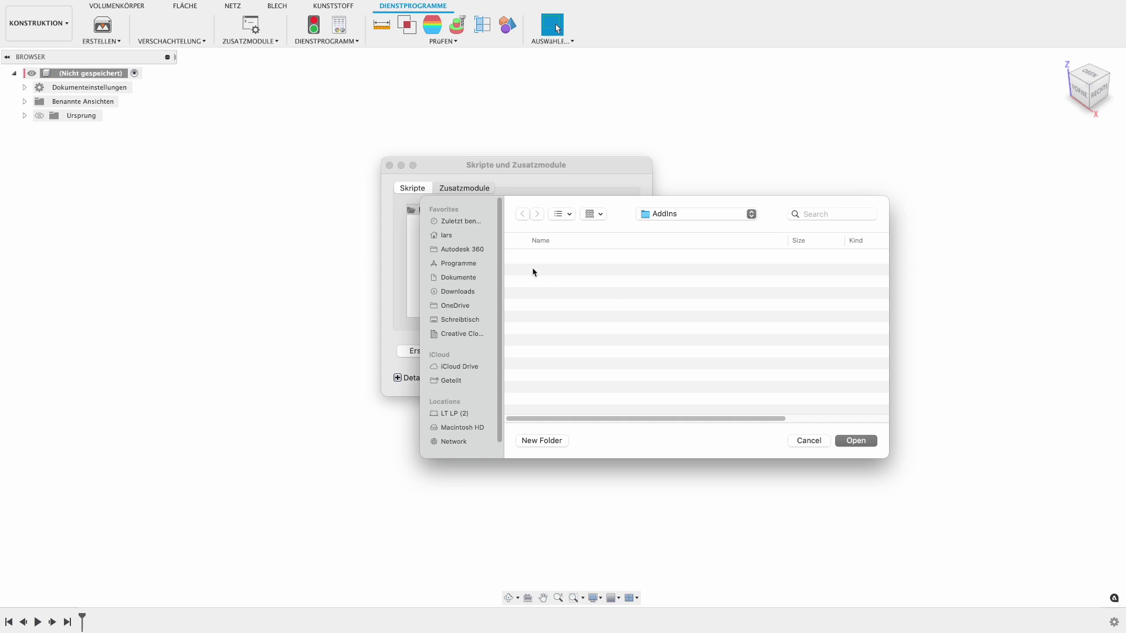
pyautogui.click(824, 442)
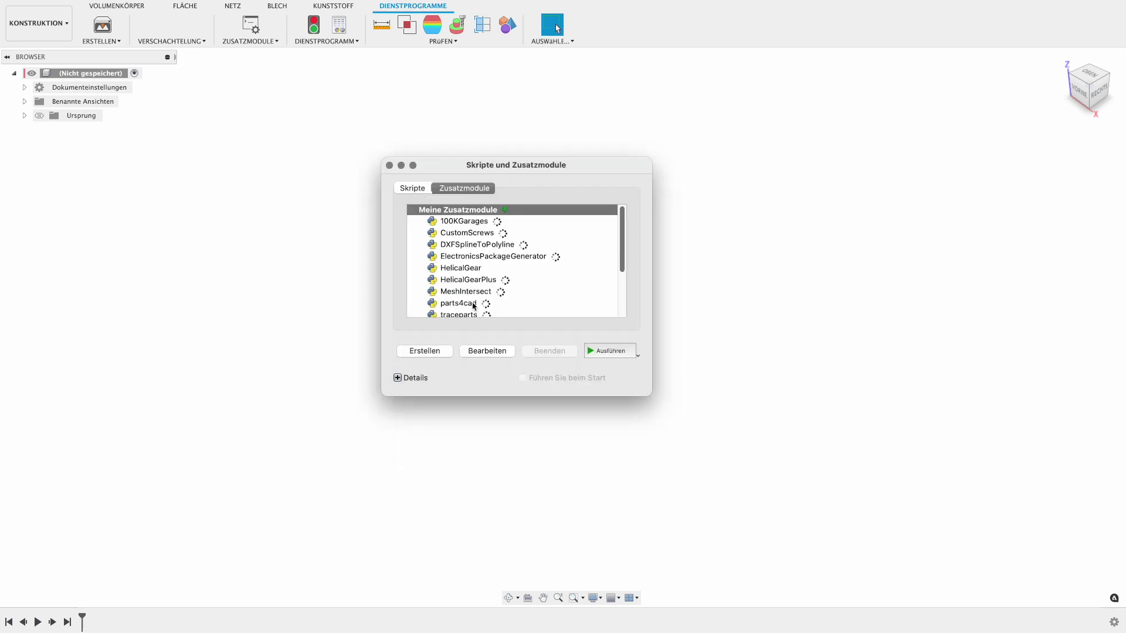
pyautogui.click(500, 221)
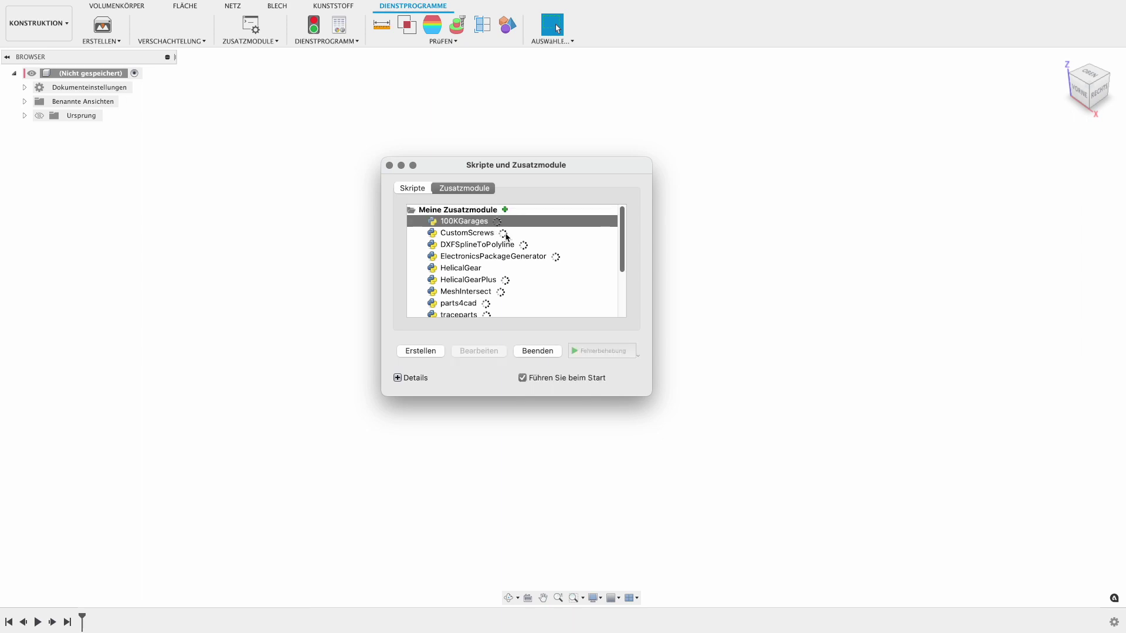
pyautogui.scroll(-3, 498, 269)
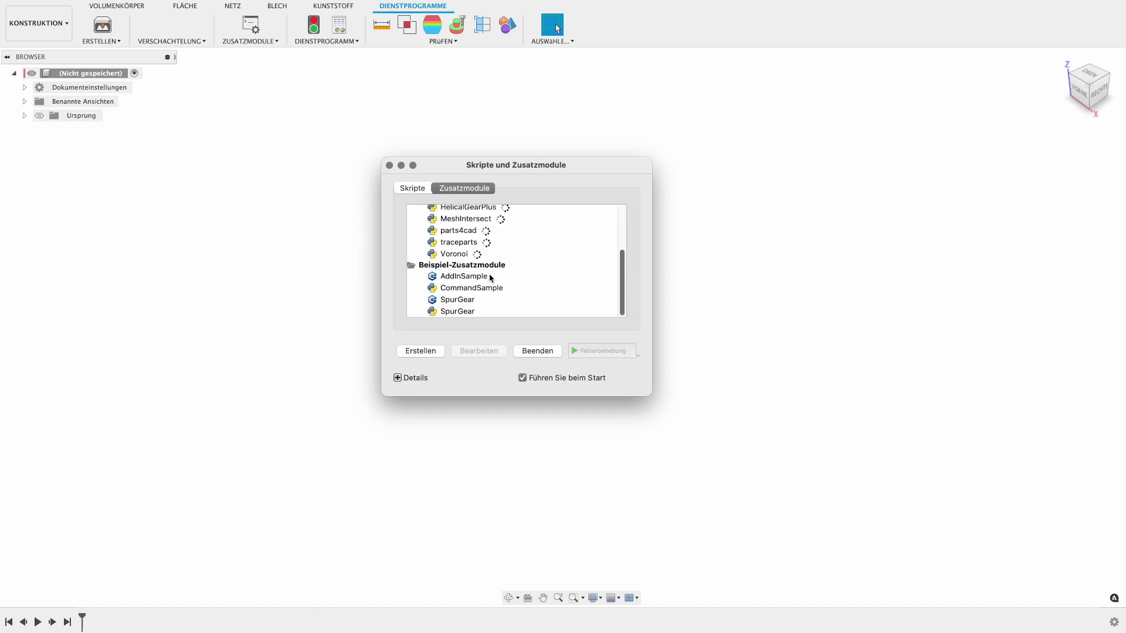
pyautogui.click(468, 256)
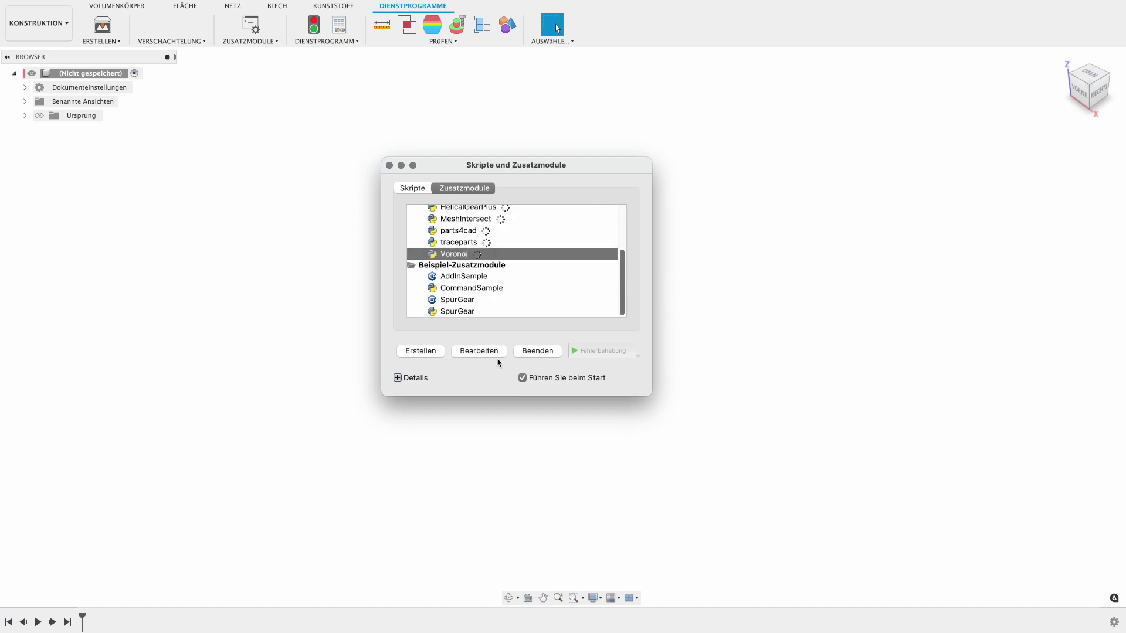
pyautogui.click(529, 352)
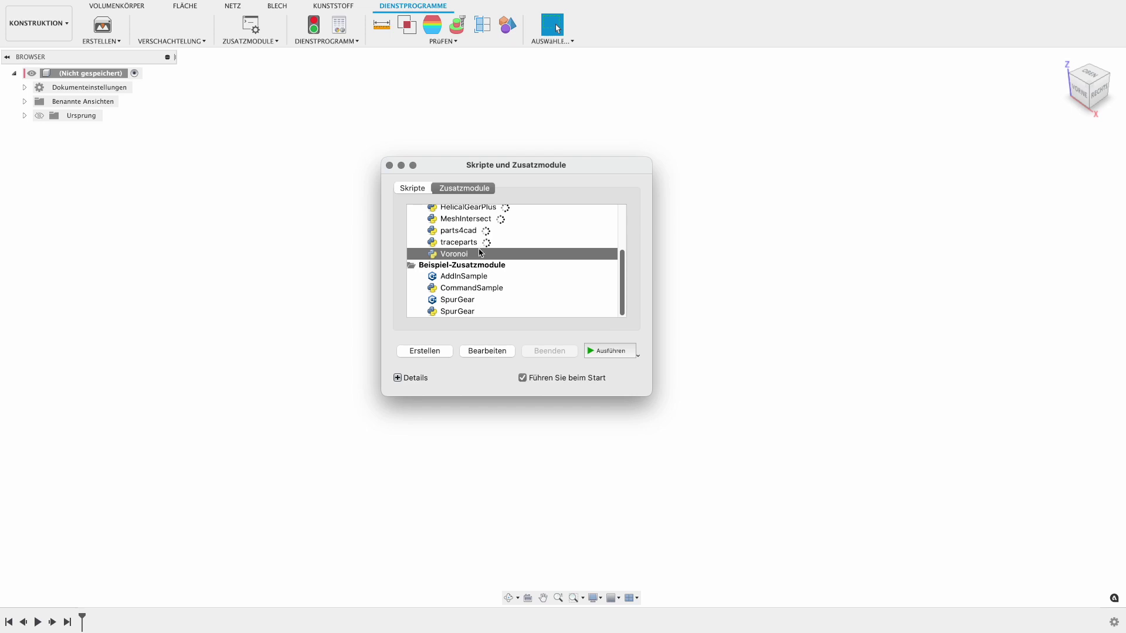
# Step: Close the add-ins manager and look over the Solid workspace's Create commands
pyautogui.click(390, 166)
pyautogui.click(121, 7)
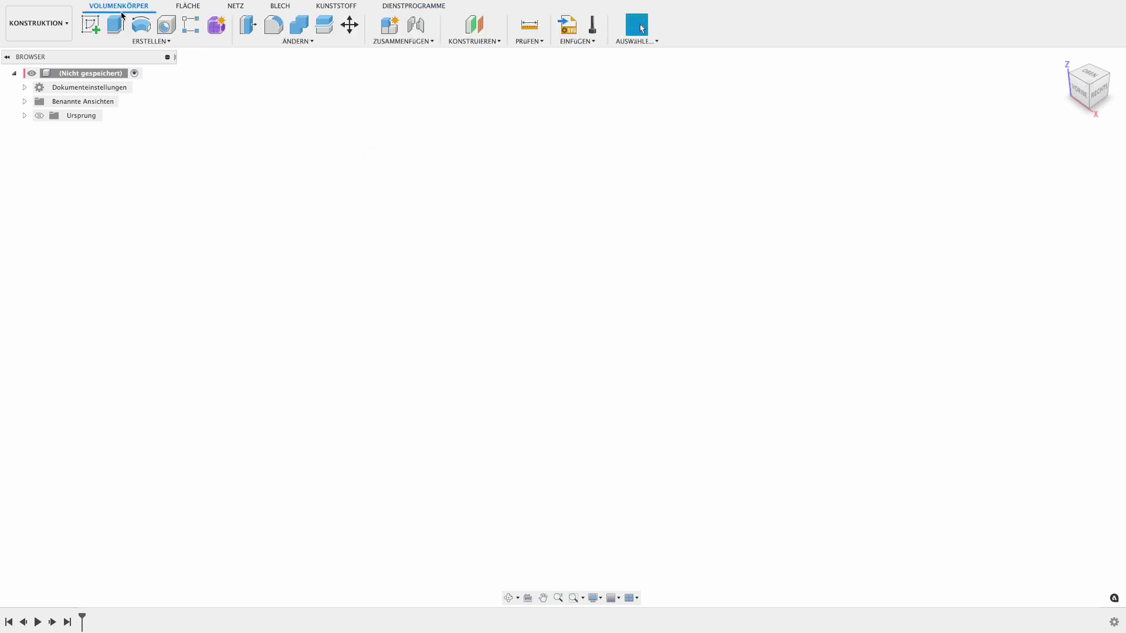
pyautogui.click(124, 43)
pyautogui.click(450, 69)
# Step: Reopen Scripts and Add-ins from the Utilities add-ins menu
pyautogui.click(394, 7)
pyautogui.click(258, 46)
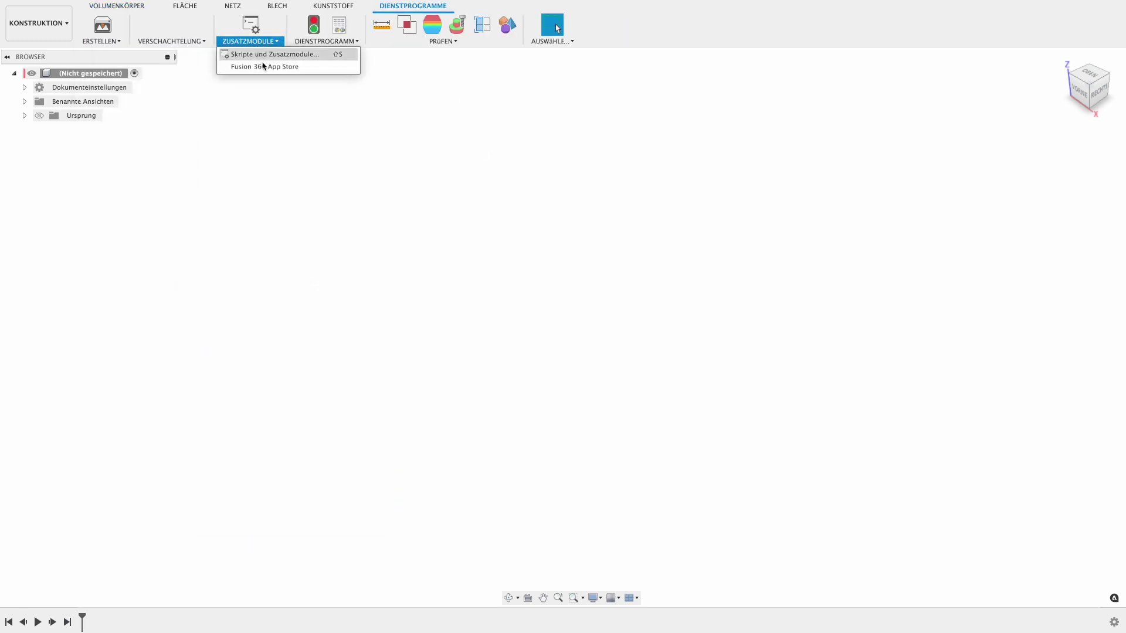
pyautogui.click(261, 54)
pyautogui.scroll(-2, 476, 273)
# Step: Select the Voronoi add-in on the Add-ins tab, run it and dismiss the command-added message
pyautogui.scroll(-2, 477, 272)
pyautogui.scroll(4, 474, 311)
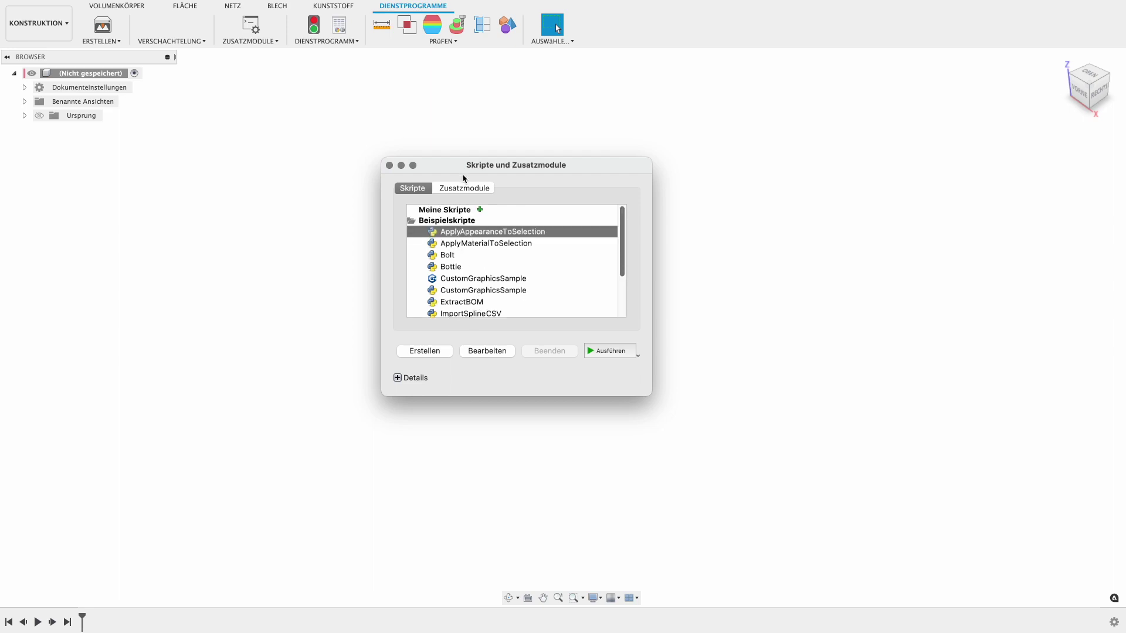
pyautogui.click(466, 189)
pyautogui.click(476, 254)
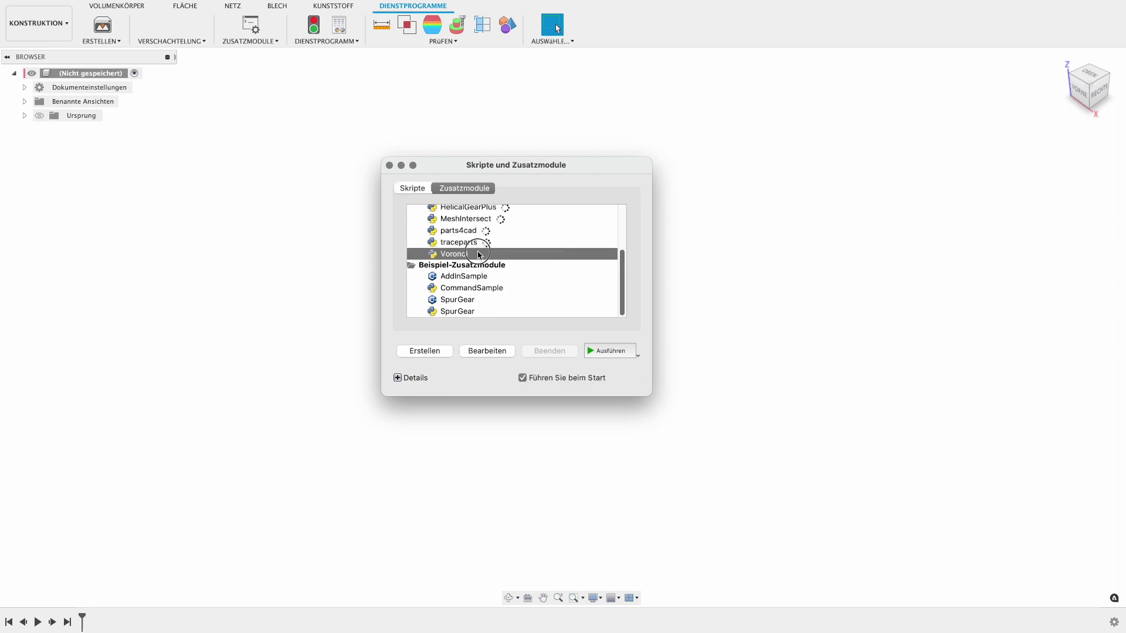
pyautogui.click(601, 351)
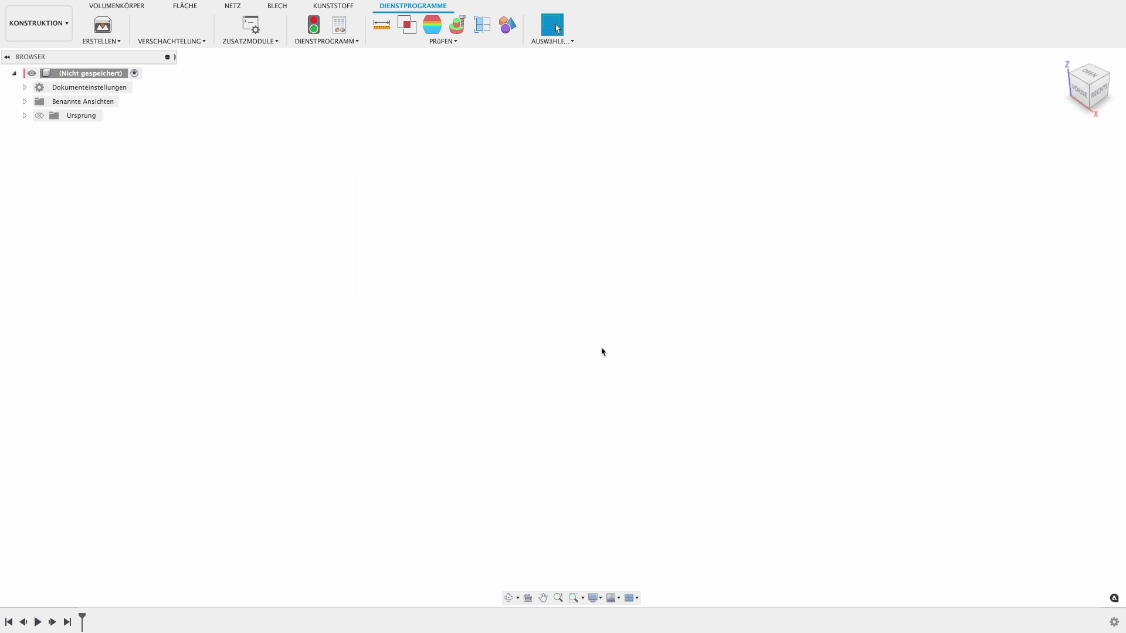
pyautogui.click(679, 329)
# Step: Reopen Scripts and Add-ins to confirm Voronoi is running, then close the dialog
pyautogui.click(346, 42)
pyautogui.moveTo(251, 41)
pyautogui.click(244, 57)
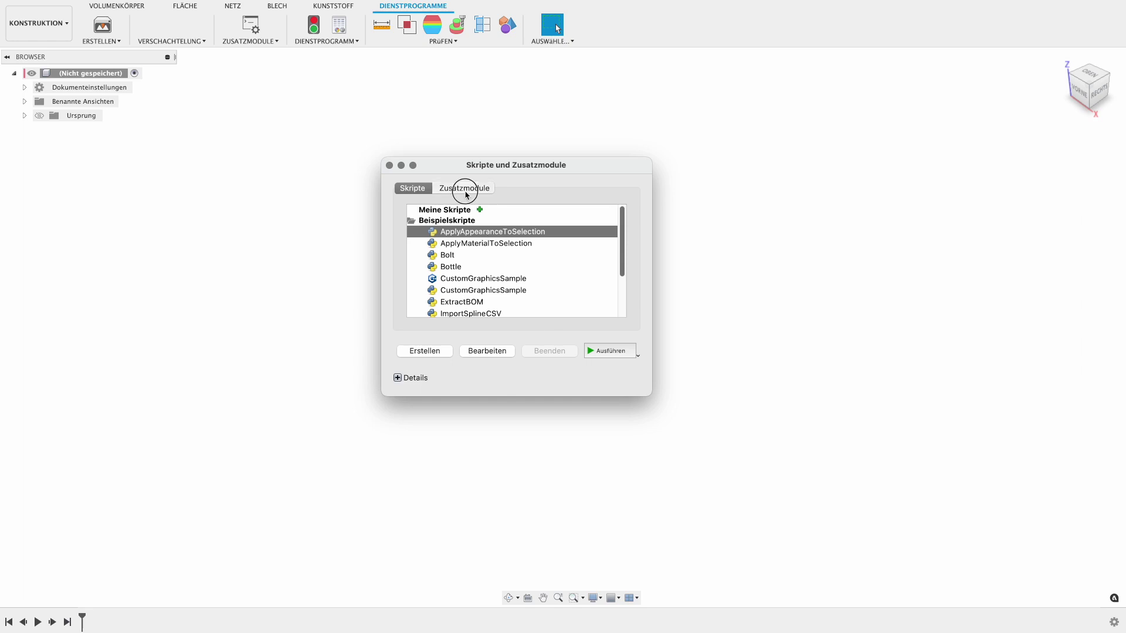
pyautogui.click(463, 188)
pyautogui.scroll(-5, 449, 290)
pyautogui.click(466, 253)
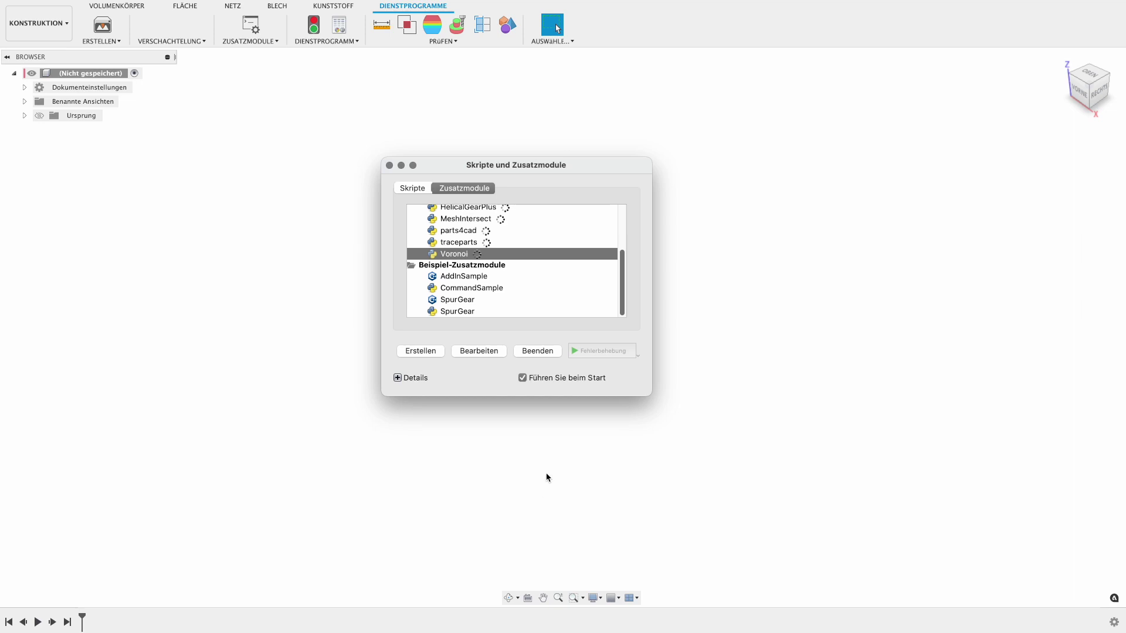
pyautogui.click(390, 166)
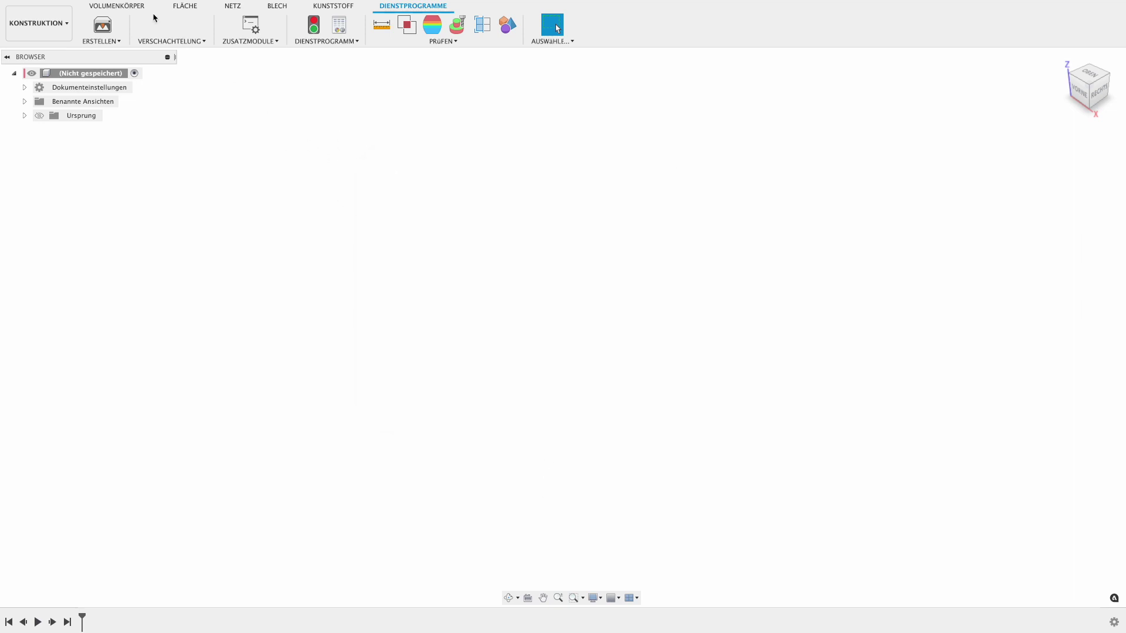
# Step: Launch the Voronoi Sketch Generator from Solid > Create, review its XY Plane 25 × 20 cm defaults, and cancel
pyautogui.click(131, 8)
pyautogui.click(124, 45)
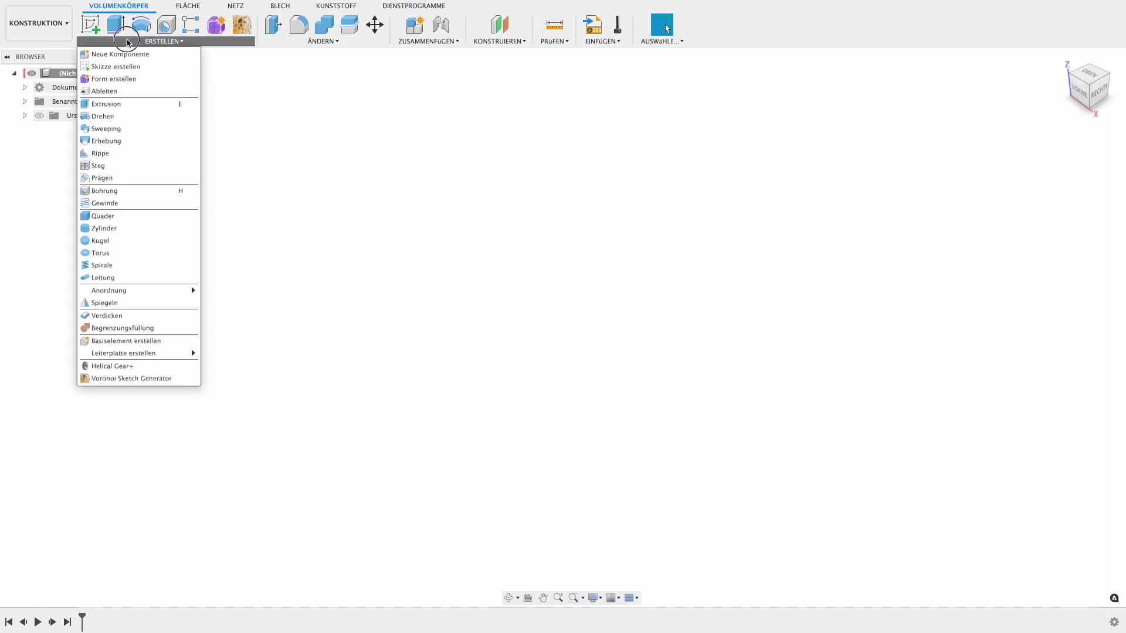
pyautogui.click(164, 384)
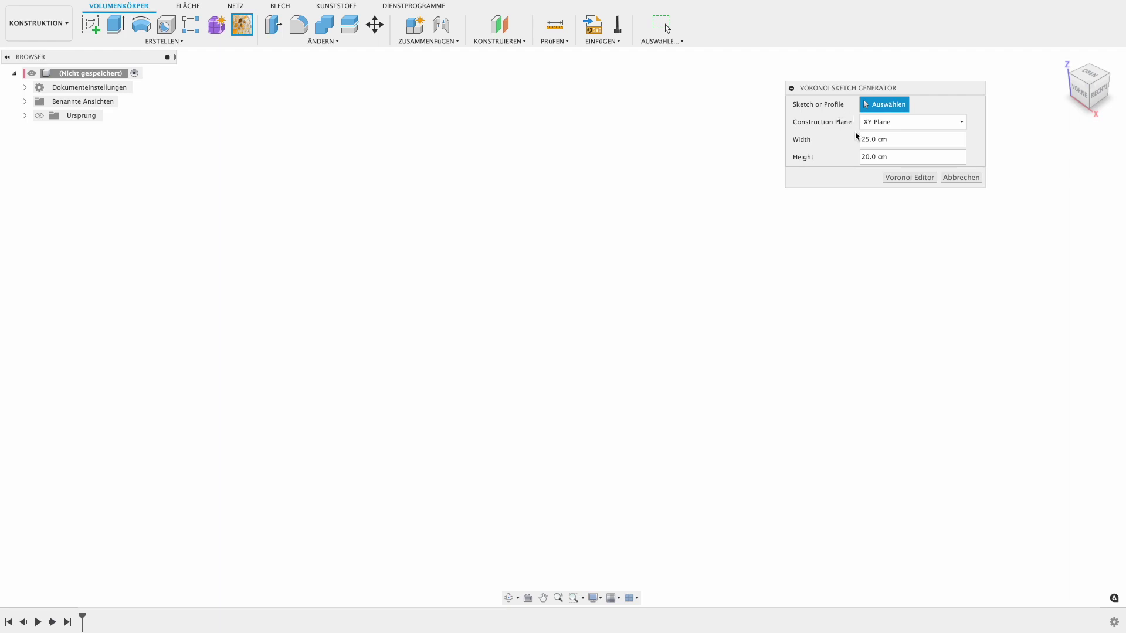
pyautogui.click(955, 178)
pyautogui.click(98, 28)
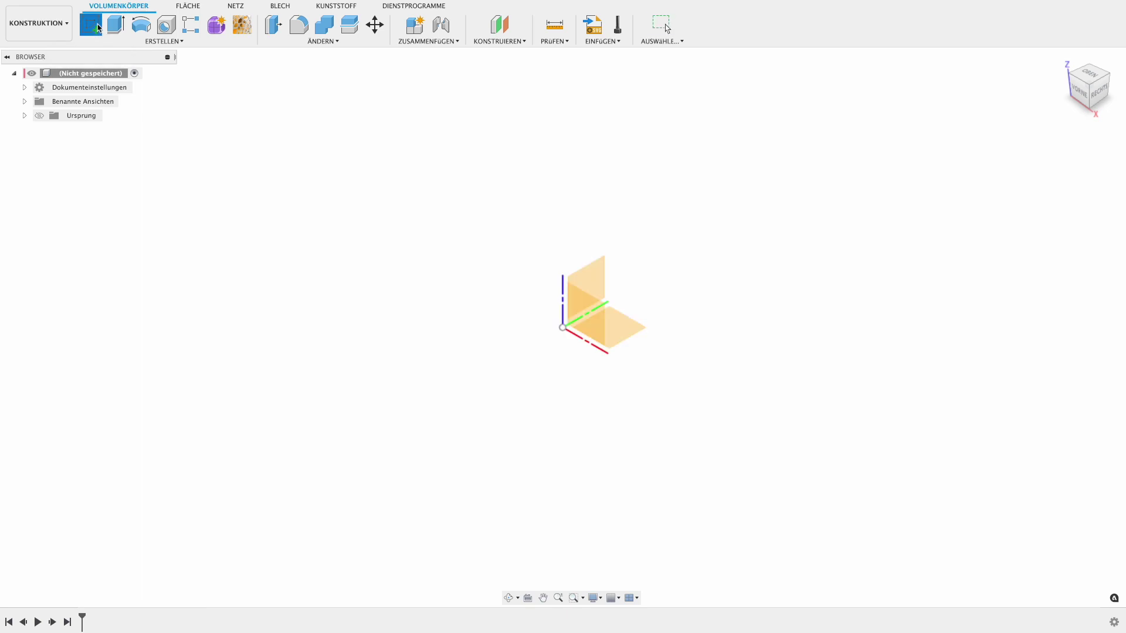
# Step: On the XZ front plane, draw a 50 mm by 50 mm rectangle from the origin and finish the sketch
pyautogui.click(592, 332)
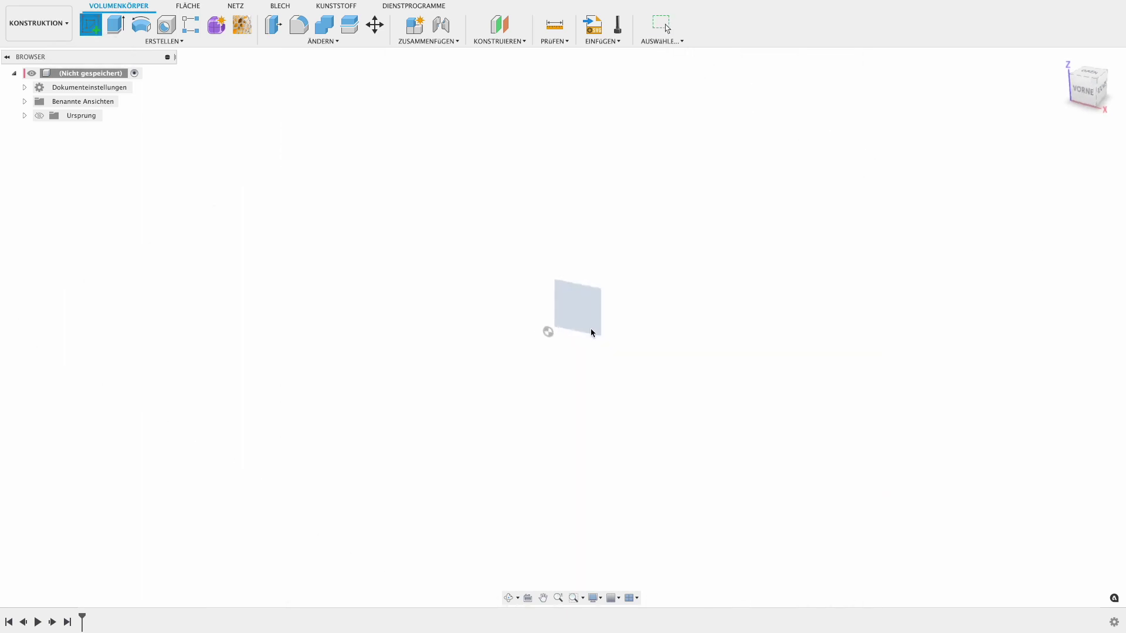
pyautogui.click(519, 349)
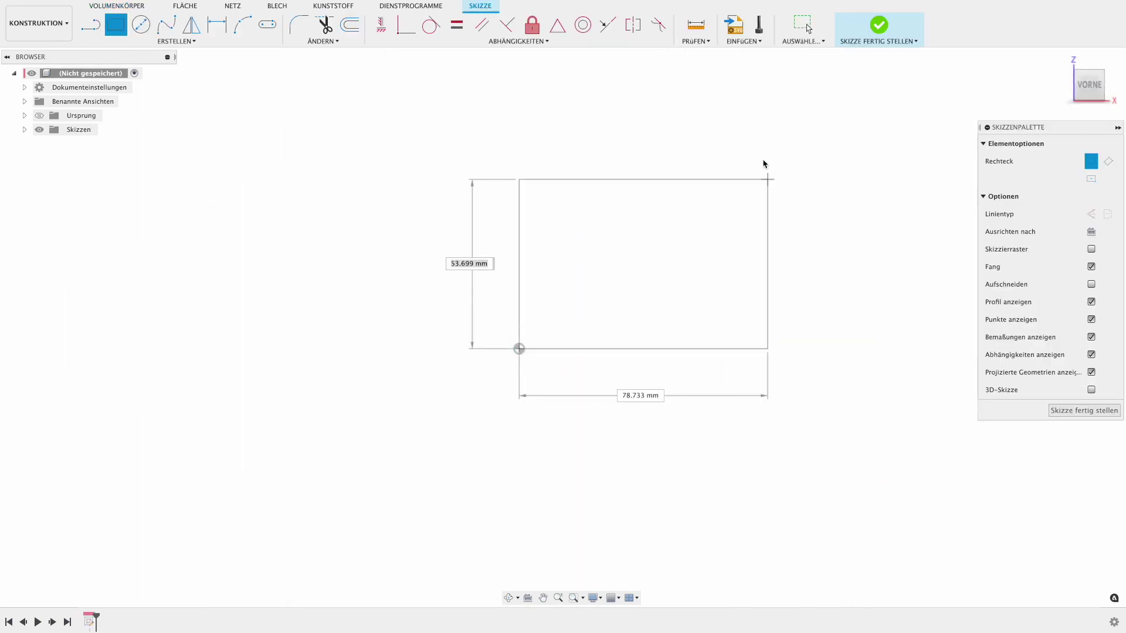
pyautogui.write('50')
pyautogui.press('Tab')
pyautogui.write('50')
pyautogui.press('Return')
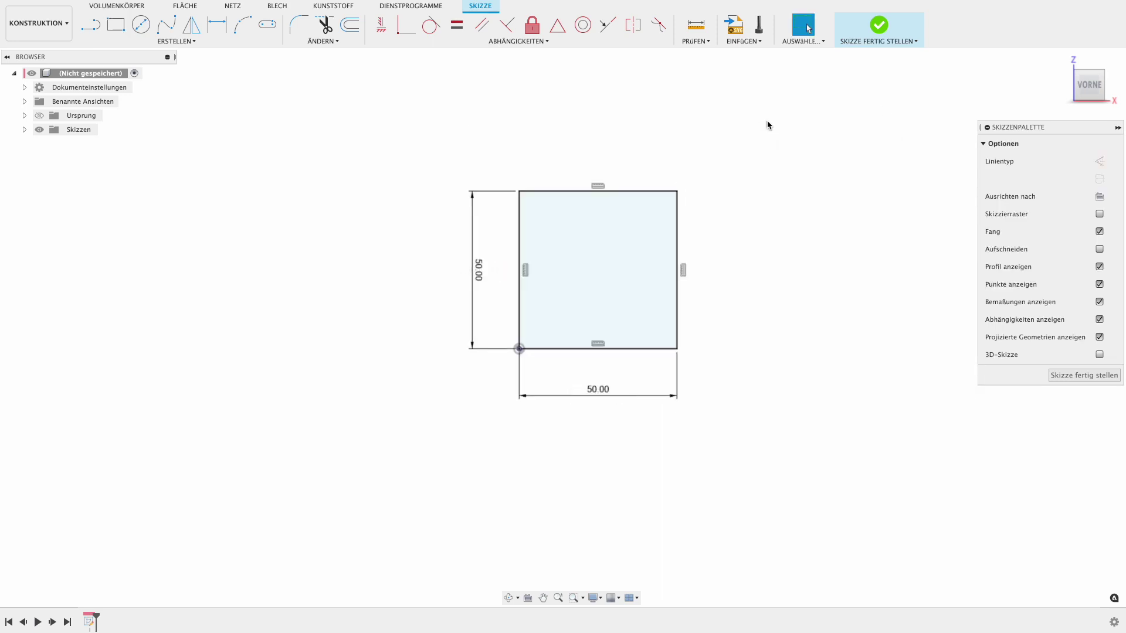
pyautogui.click(1061, 375)
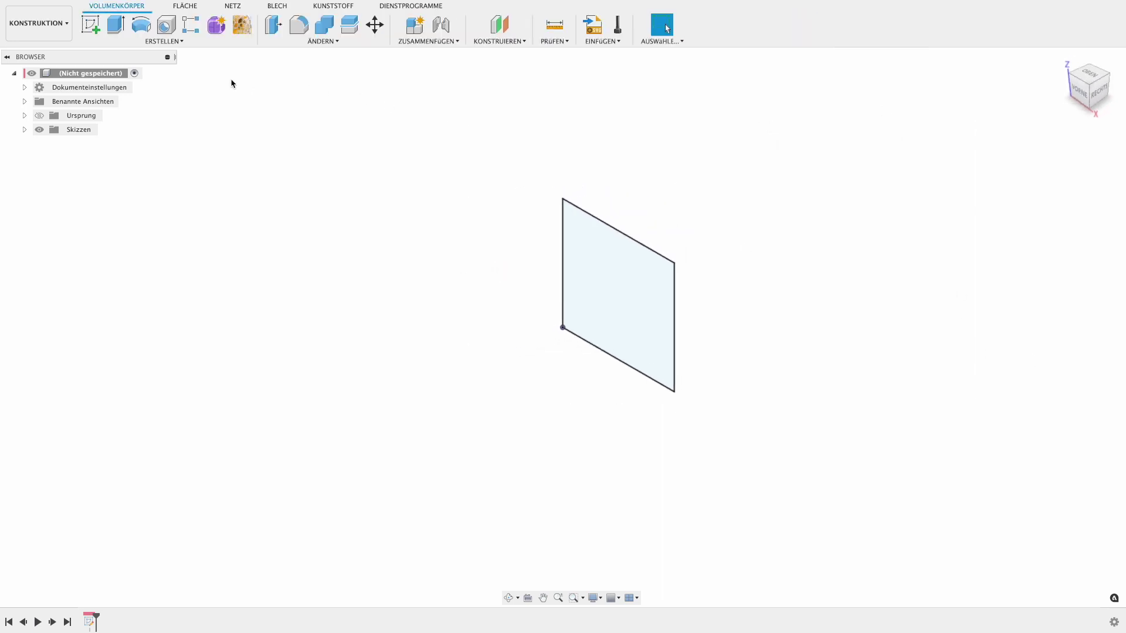
pyautogui.click(191, 45)
pyautogui.click(166, 379)
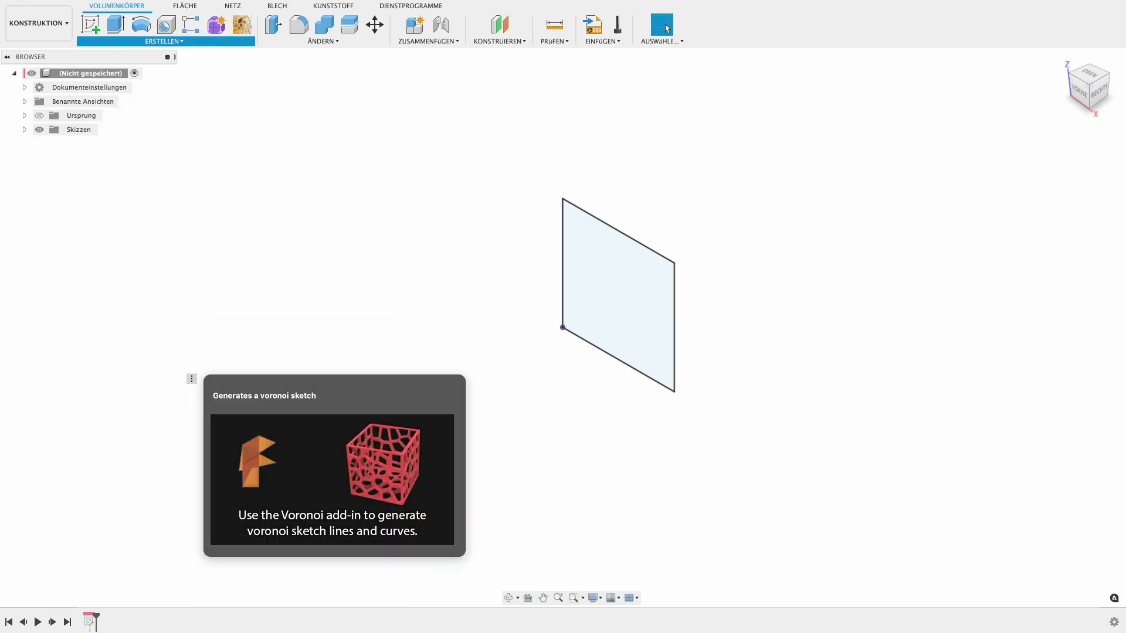
# Step: Pick the square profile and set the Voronoi editor to 433 cells at scale 72, toggling clipping
pyautogui.click(606, 265)
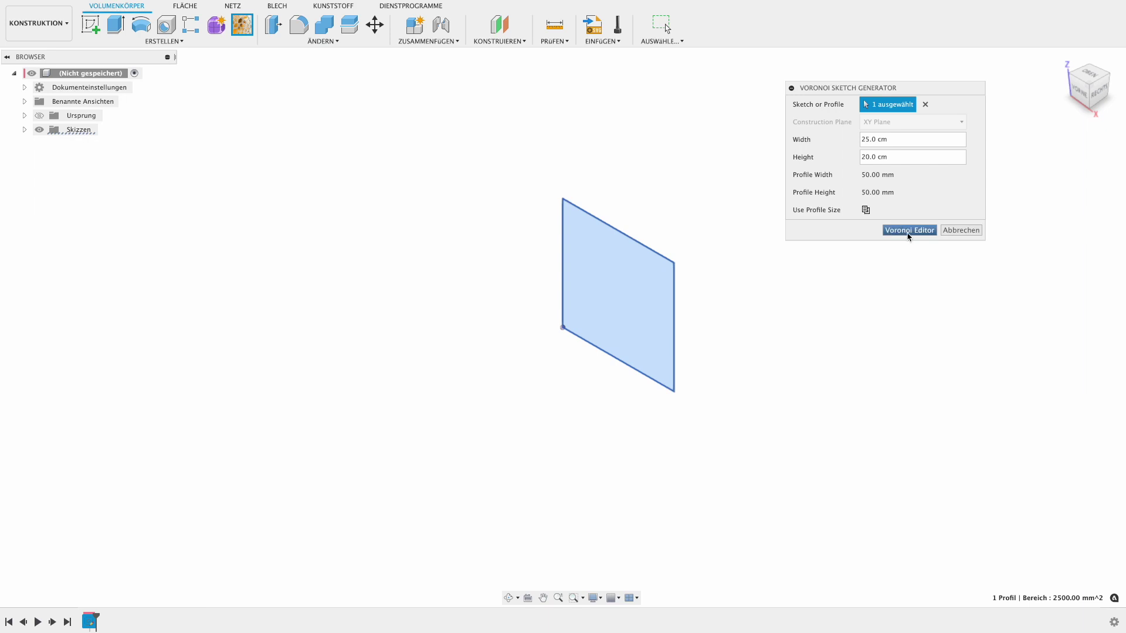
pyautogui.click(908, 230)
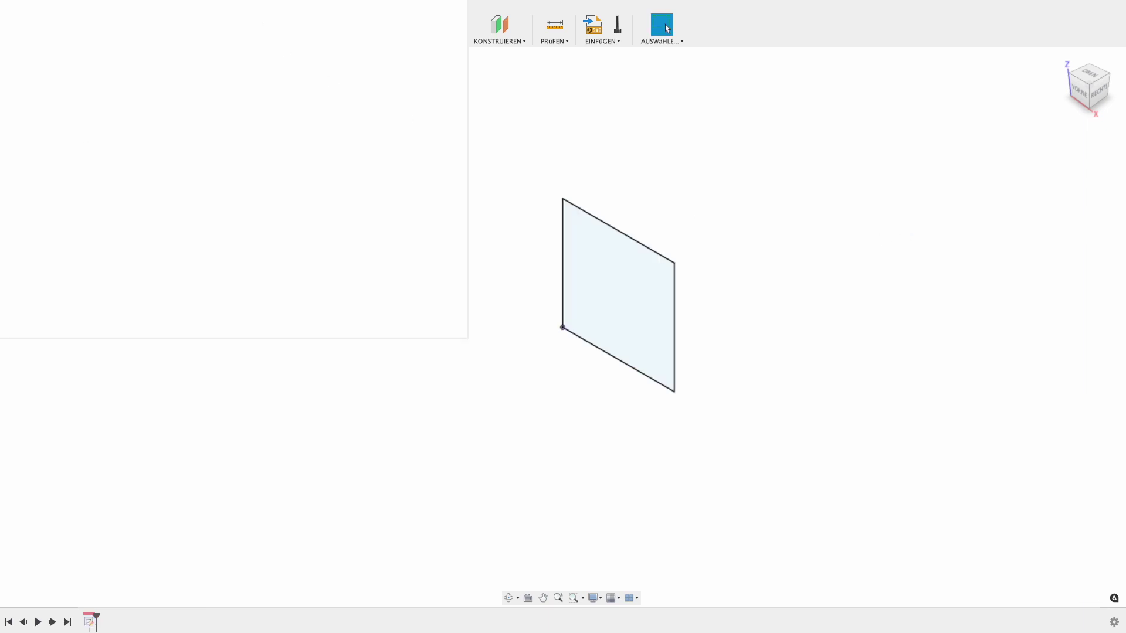
pyautogui.moveTo(505, 70)
pyautogui.mouseDown()
pyautogui.moveTo(480, 160)
pyautogui.moveTo(655, 128)
pyautogui.mouseUp()
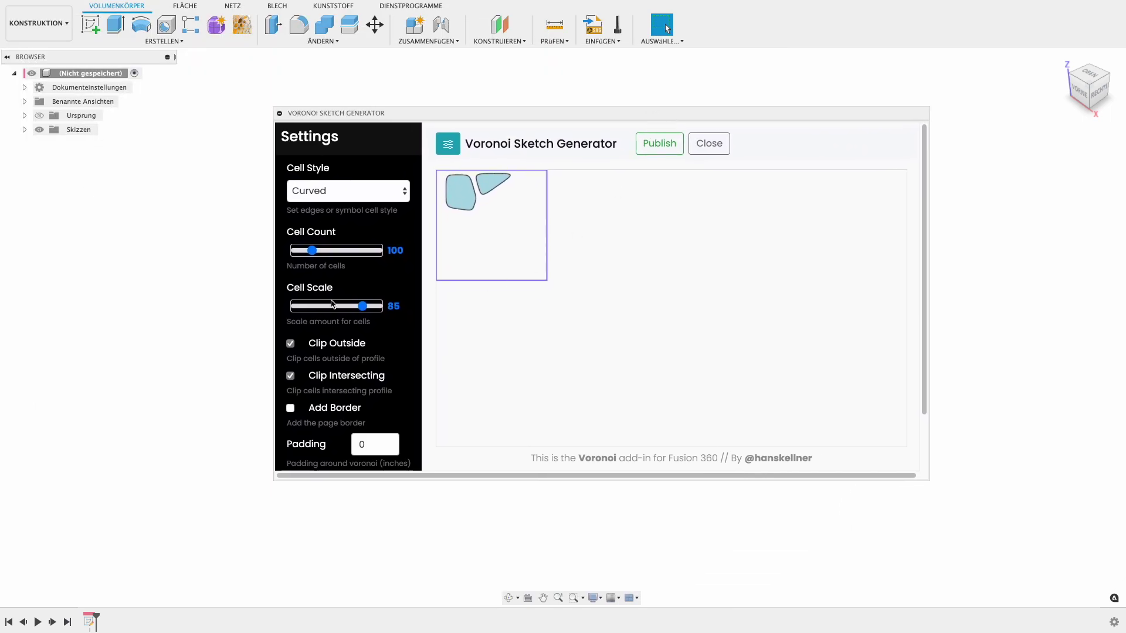
pyautogui.moveTo(358, 311); pyautogui.dragTo(350, 309)
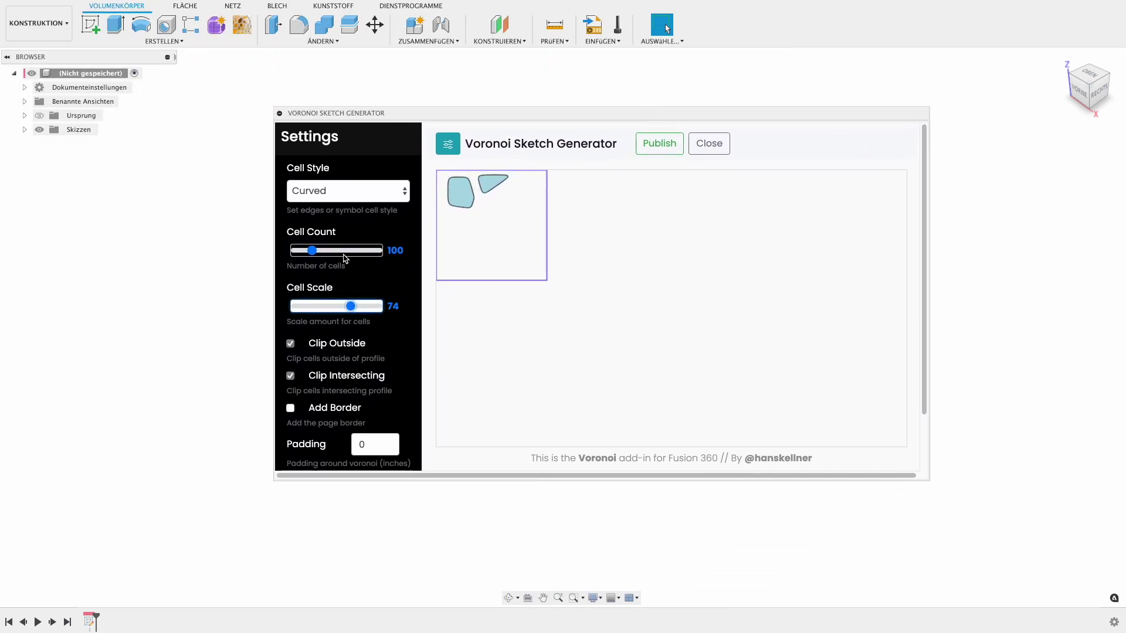
pyautogui.moveTo(315, 253); pyautogui.dragTo(364, 256)
pyautogui.moveTo(352, 305)
pyautogui.mouseDown()
pyautogui.moveTo(315, 311)
pyautogui.moveTo(368, 315)
pyautogui.moveTo(348, 310)
pyautogui.mouseUp()
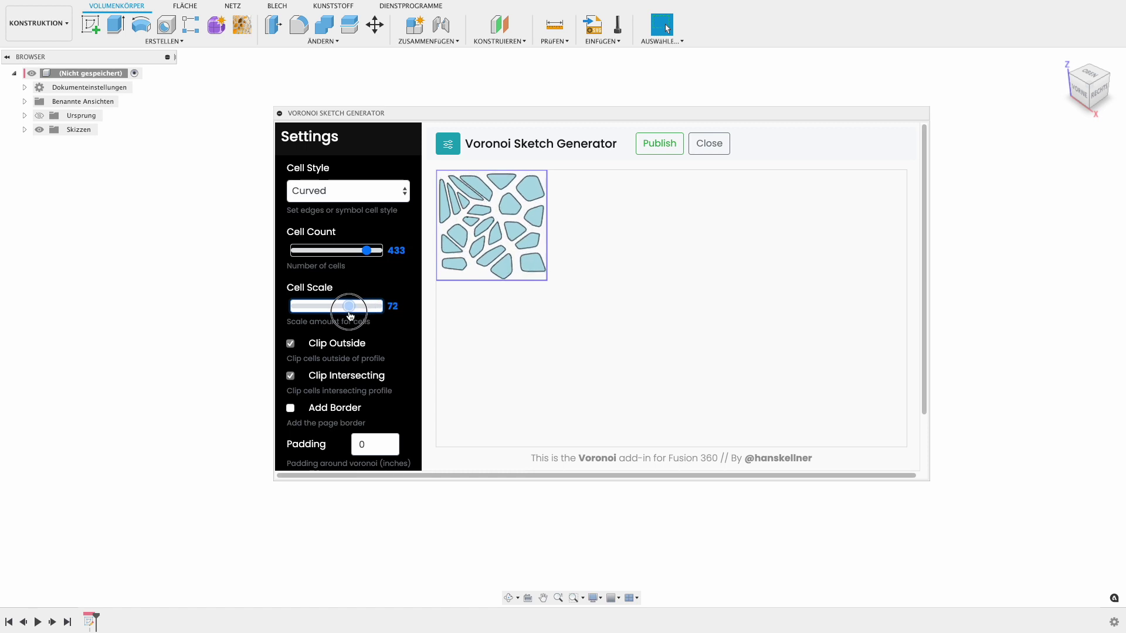
pyautogui.click(323, 350)
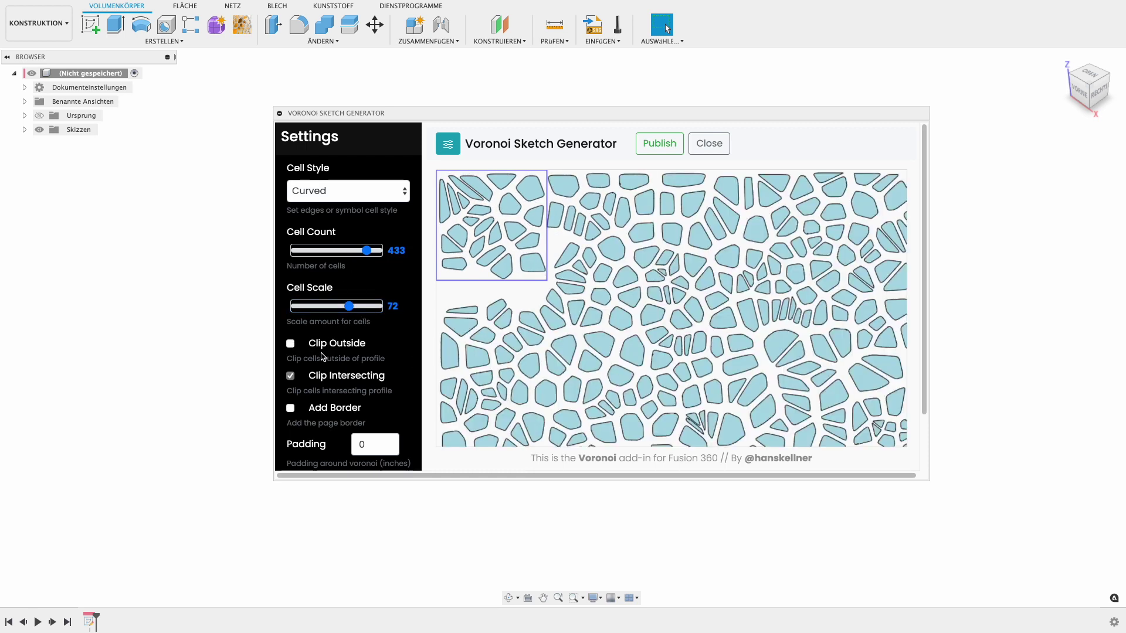
pyautogui.click(290, 344)
# Step: Keep edge-crossing cells, set cell scale to 74 and zoom the preview to 156
pyautogui.click(292, 378)
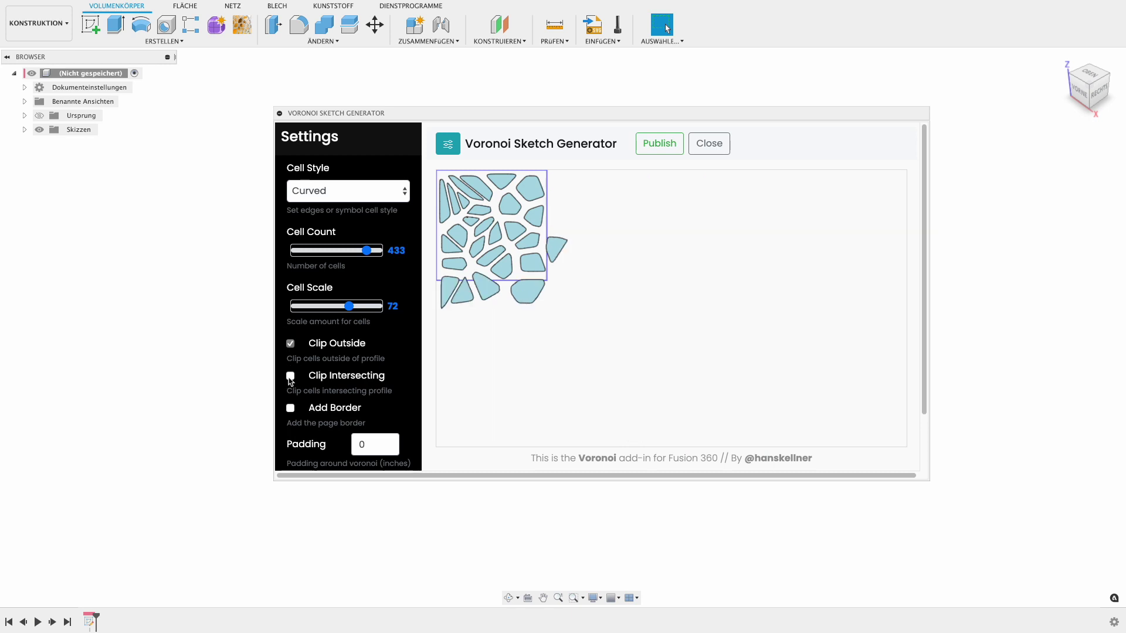
pyautogui.moveTo(354, 308); pyautogui.dragTo(358, 307)
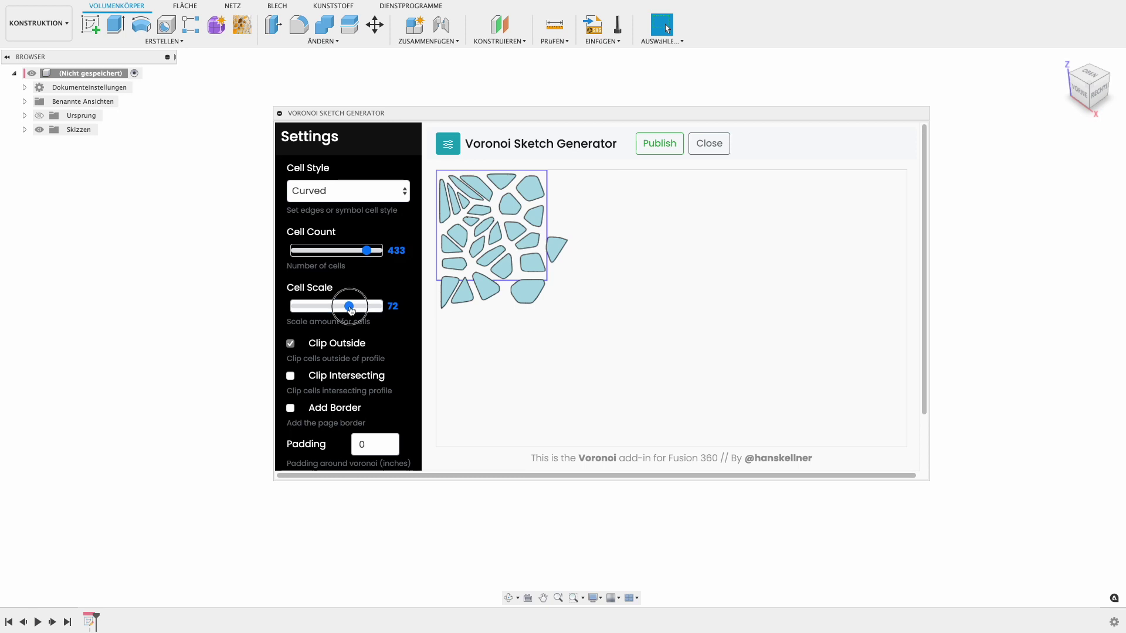
pyautogui.moveTo(358, 307); pyautogui.dragTo(348, 312)
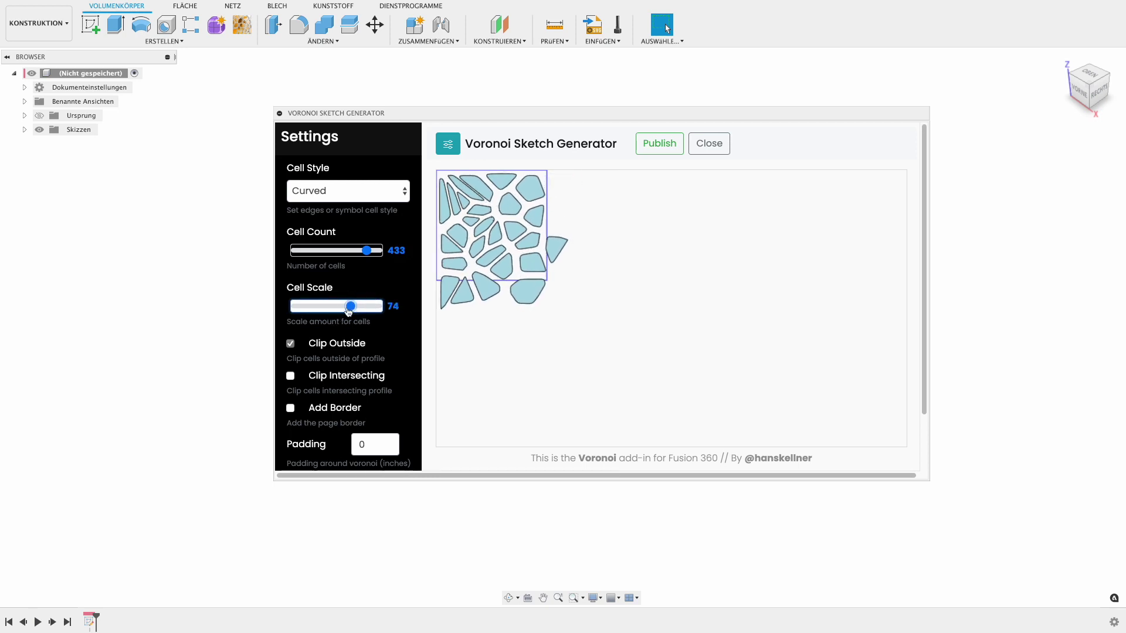
pyautogui.scroll(-2, 351, 404)
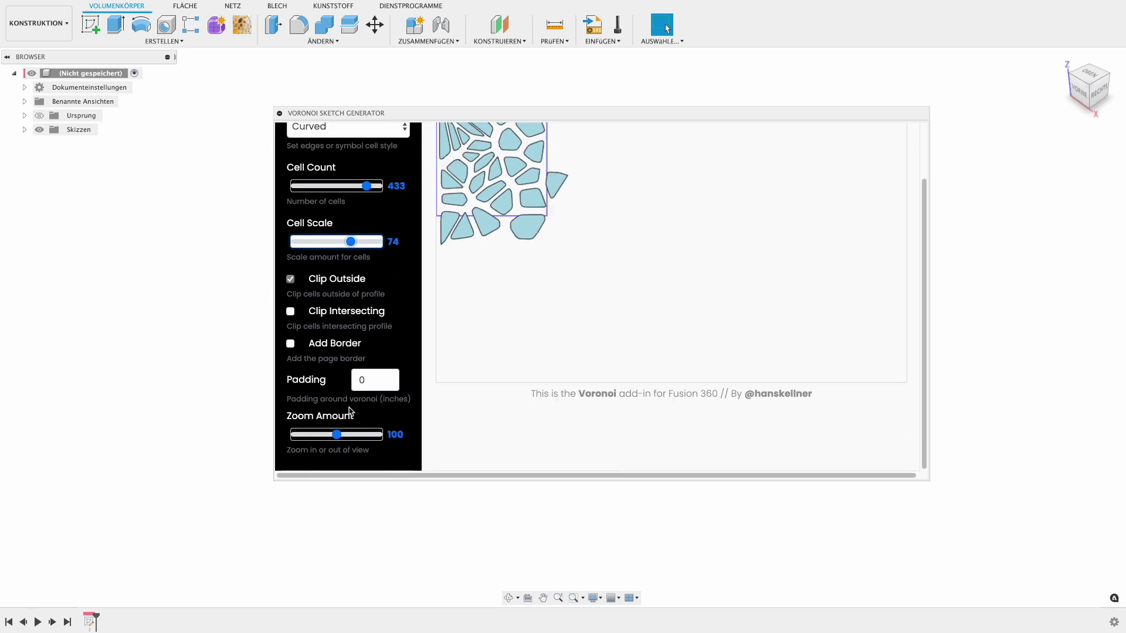
pyautogui.click(338, 436)
pyautogui.moveTo(338, 437); pyautogui.dragTo(359, 435)
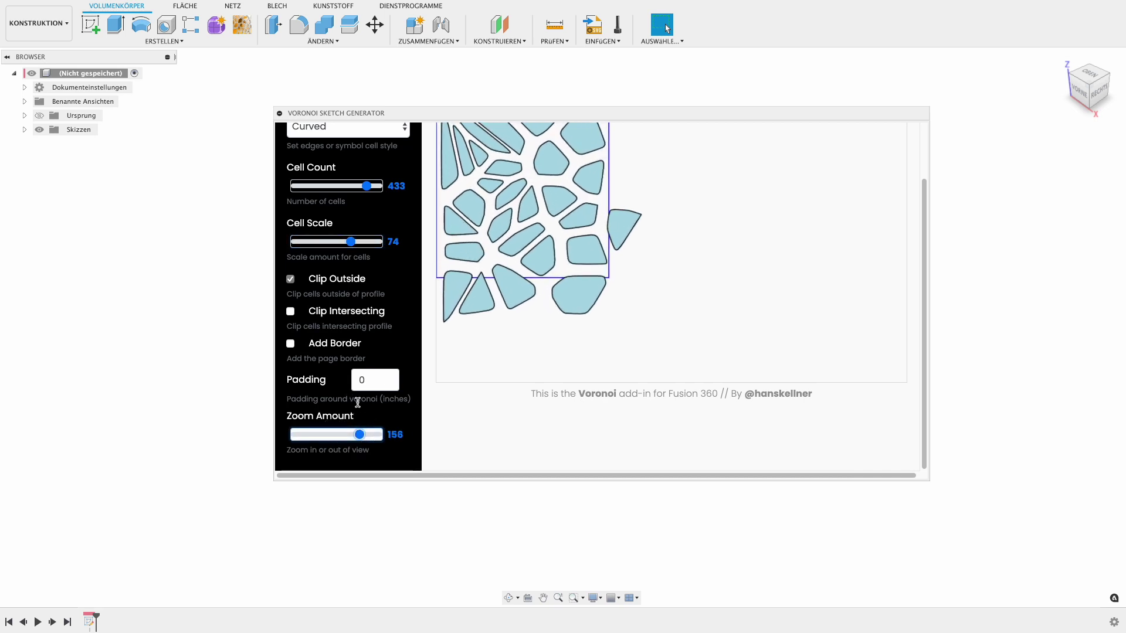
# Step: Try several padding values around the pattern, then return the padding to 0
pyautogui.click(387, 382)
pyautogui.scroll(2, 385, 382)
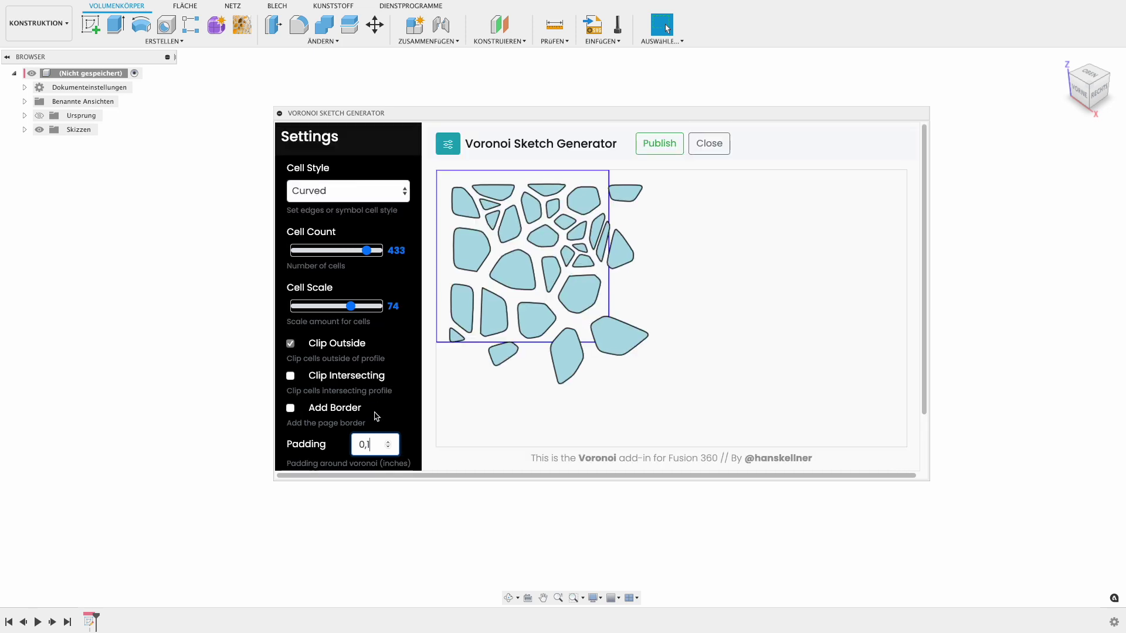
pyautogui.click(387, 449)
pyautogui.click(388, 444)
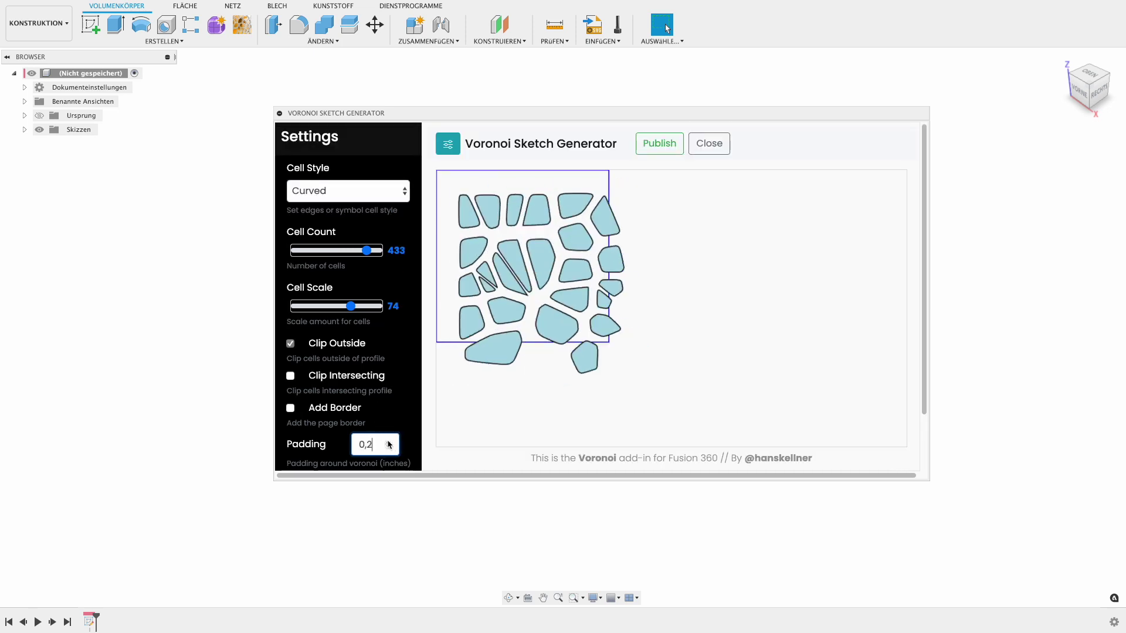
pyautogui.click(388, 443)
pyautogui.click(388, 443)
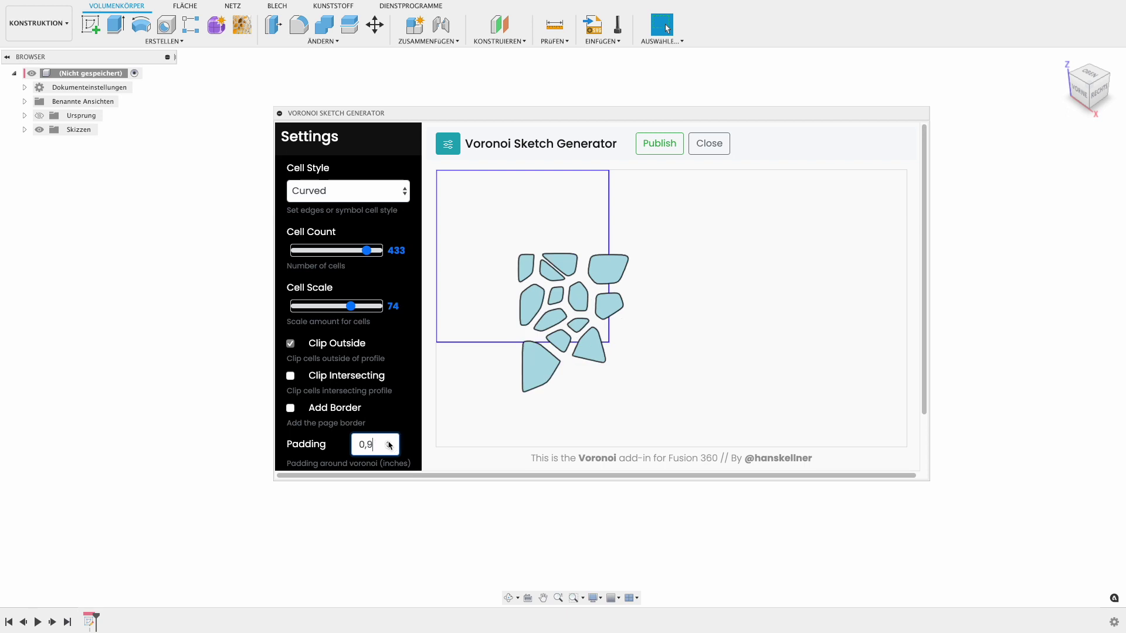
pyautogui.click(389, 444)
pyautogui.click(389, 449)
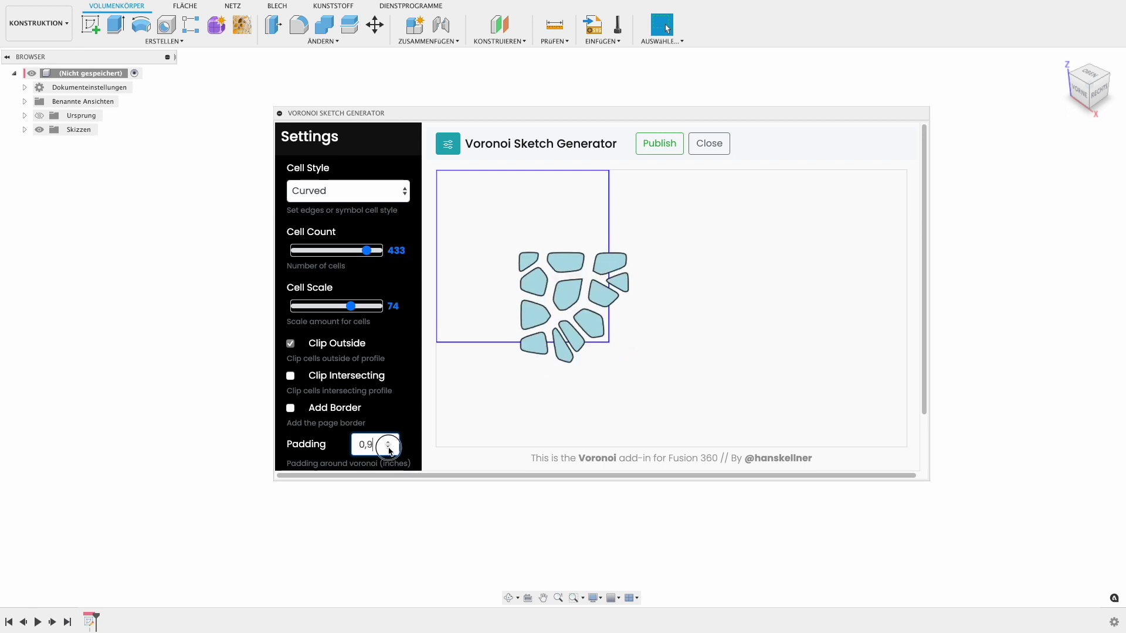
pyautogui.click(388, 449)
pyautogui.click(388, 449)
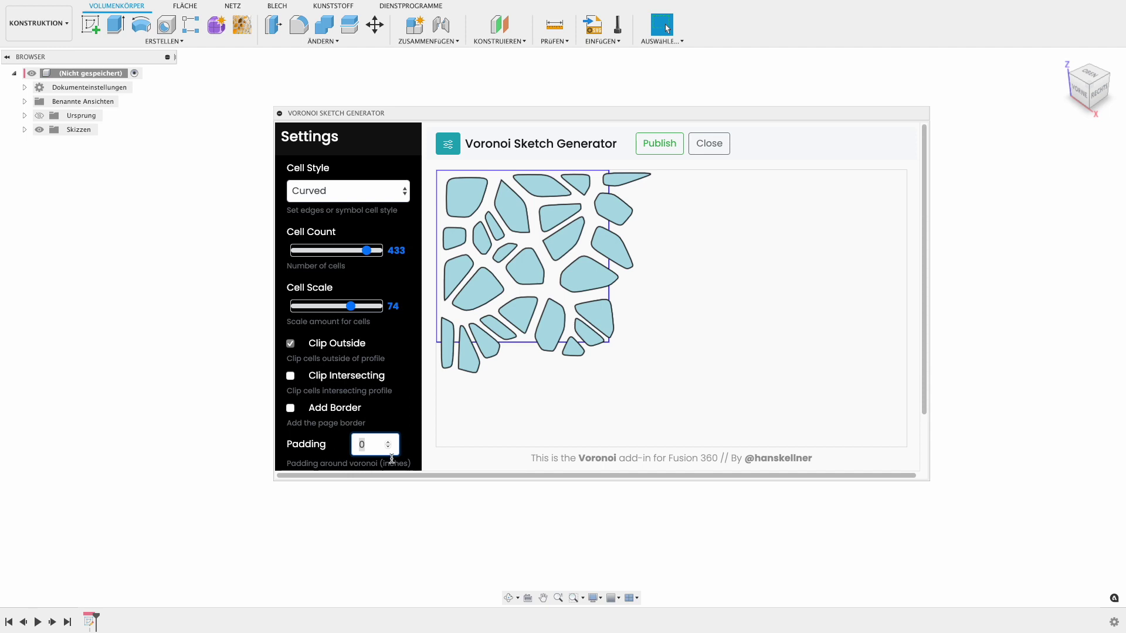
# Step: Preview the Straight, Circle, Square and Star Voronoi cell styles
pyautogui.click(364, 197)
pyautogui.click(315, 233)
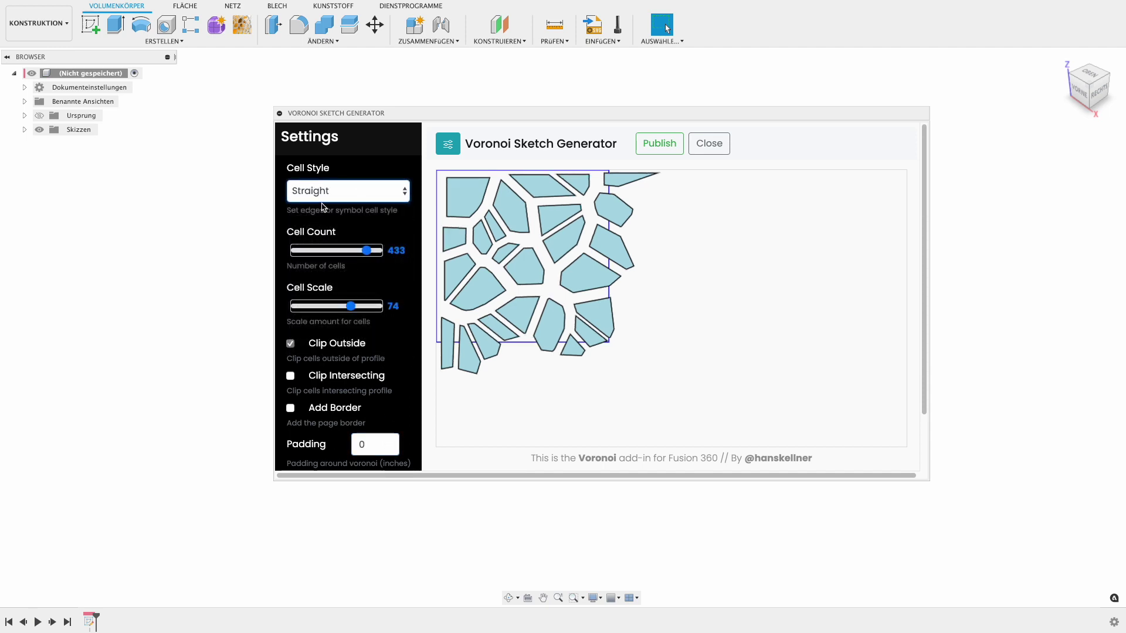
pyautogui.click(324, 197)
pyautogui.click(323, 242)
pyautogui.click(327, 196)
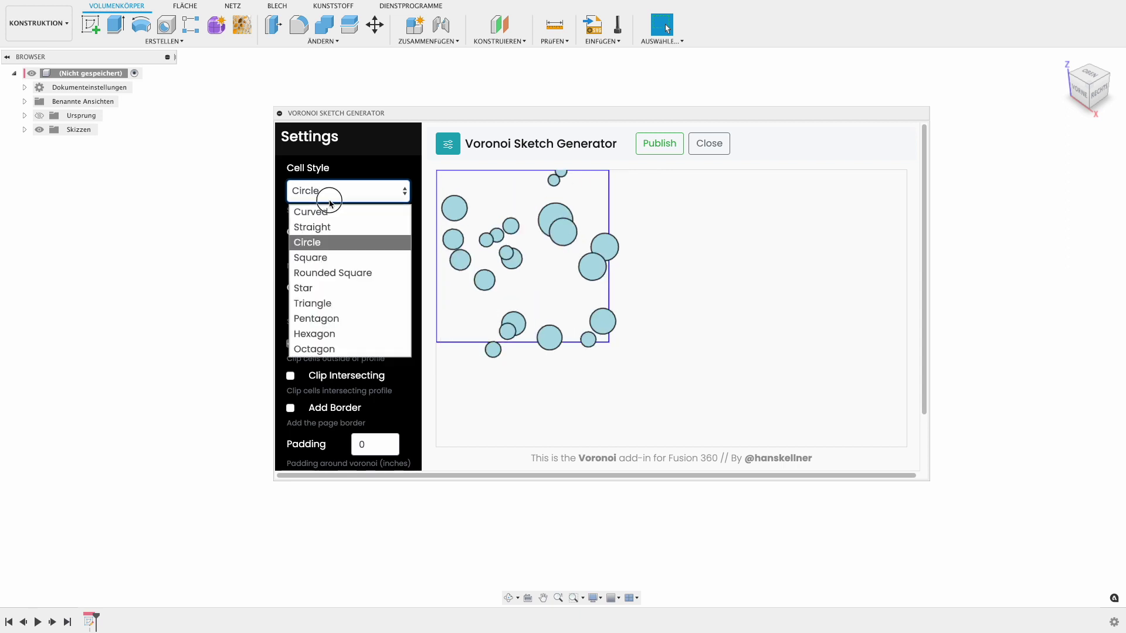
pyautogui.click(327, 257)
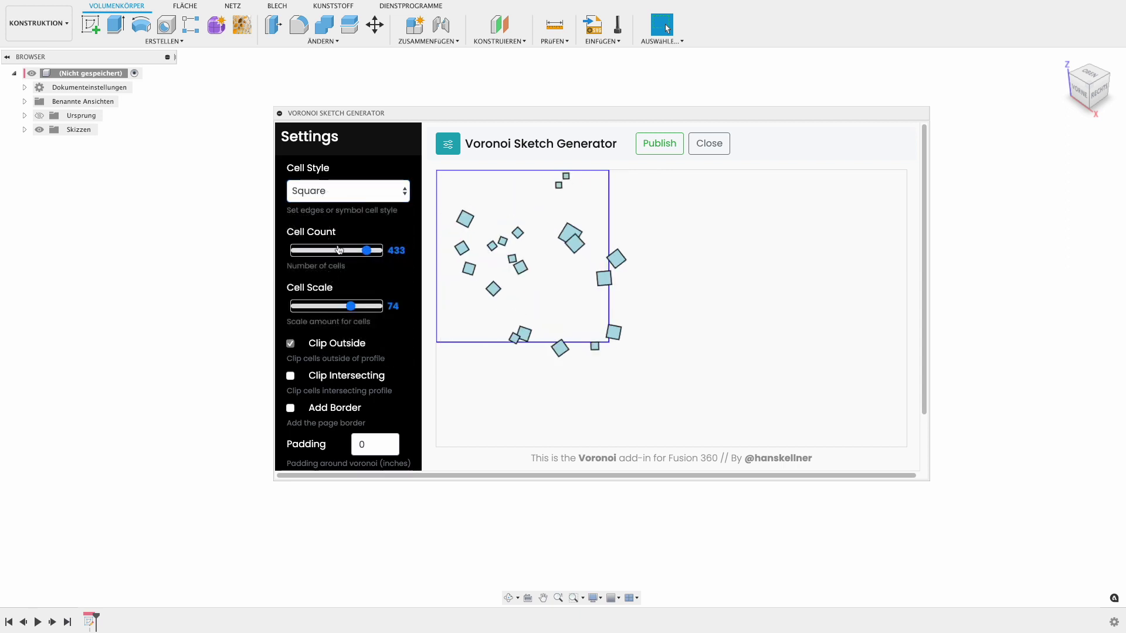
pyautogui.click(339, 198)
pyautogui.click(326, 287)
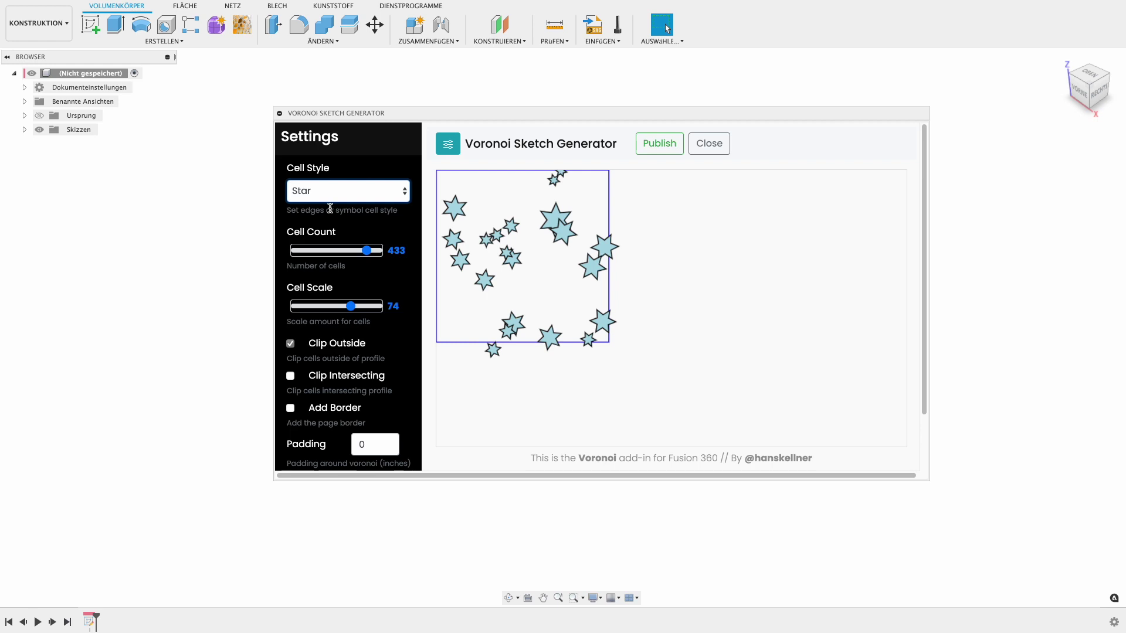
# Step: Lower the cell count to 201, try Pentagon cells, then settle on Curved cells
pyautogui.moveTo(359, 251); pyautogui.dragTo(328, 257)
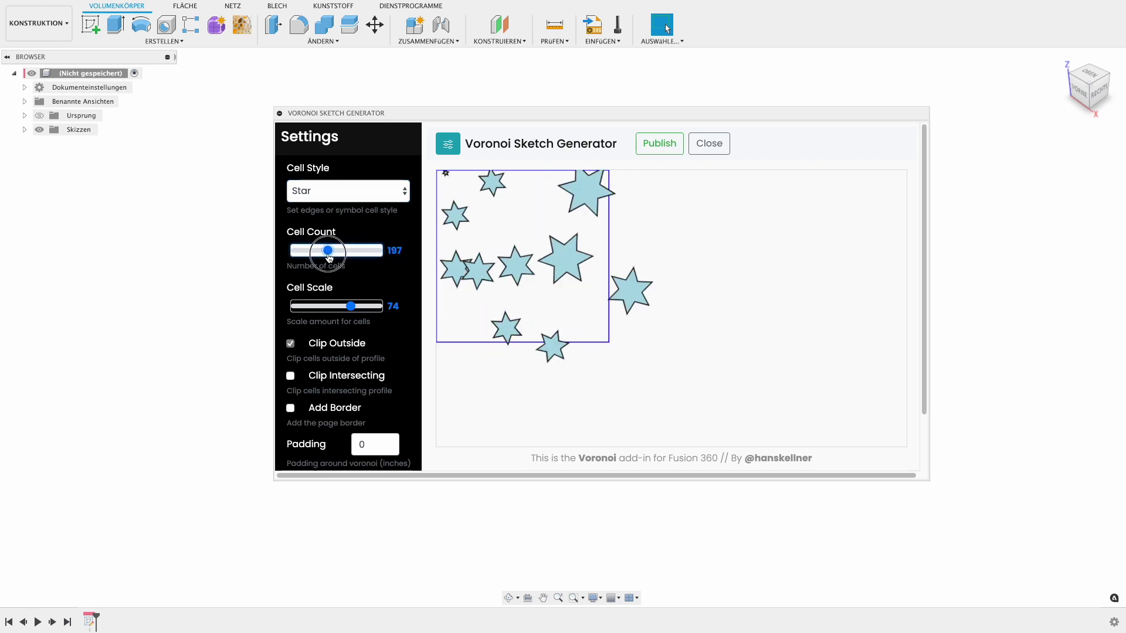
pyautogui.click(354, 193)
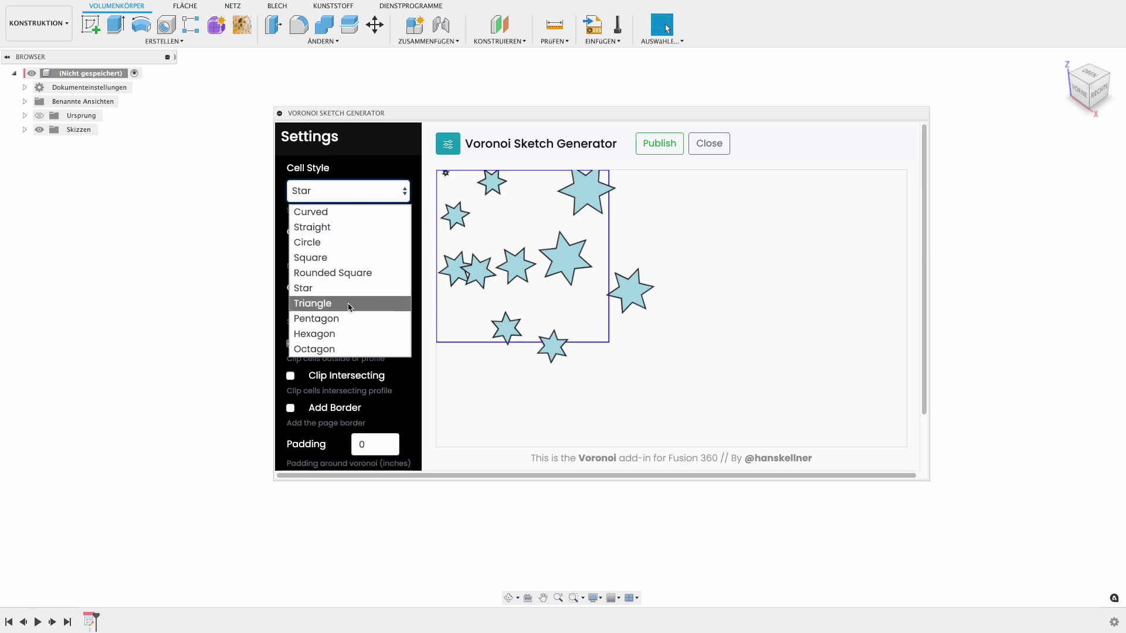
pyautogui.click(349, 318)
pyautogui.click(360, 187)
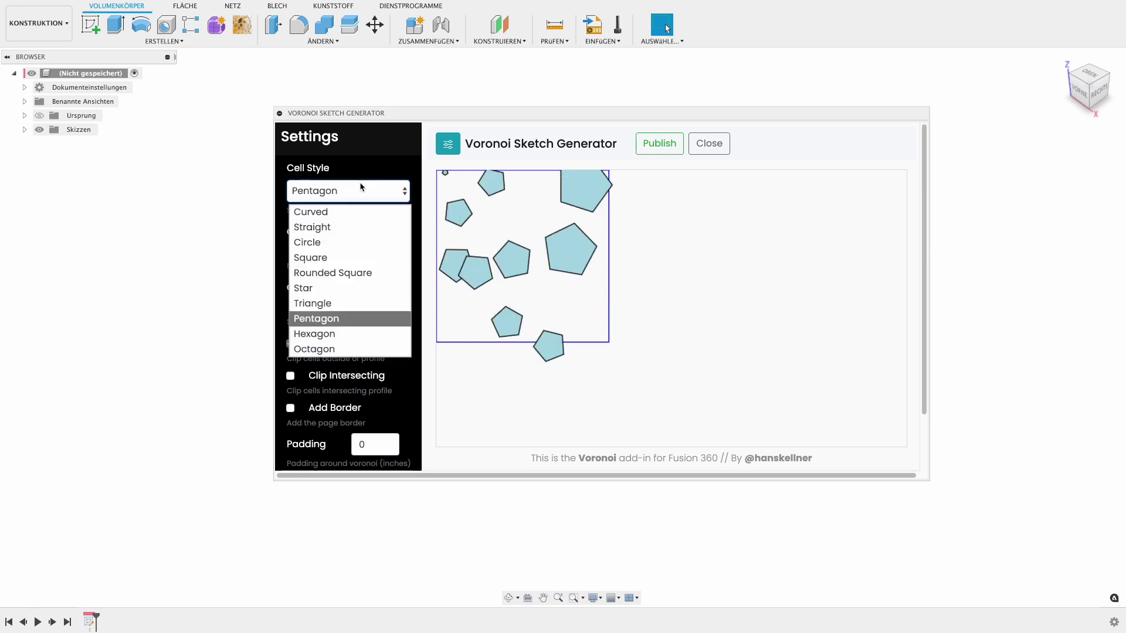
pyautogui.click(340, 213)
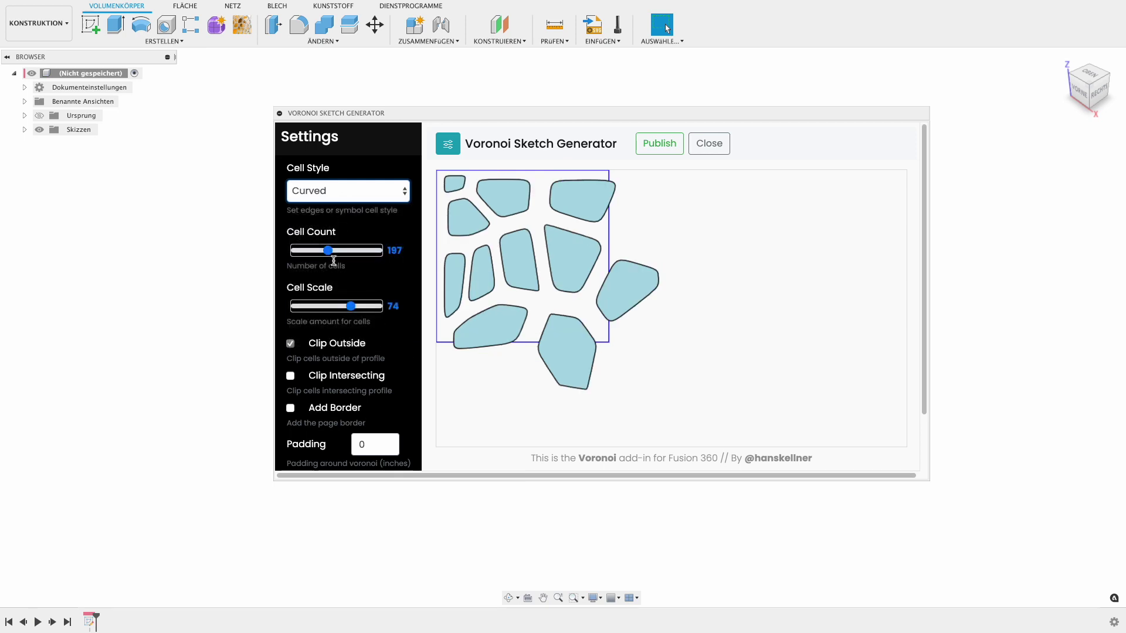
# Step: Publish the Voronoi pattern with 283 cells, then repeat the generator command
pyautogui.moveTo(334, 257); pyautogui.dragTo(343, 257)
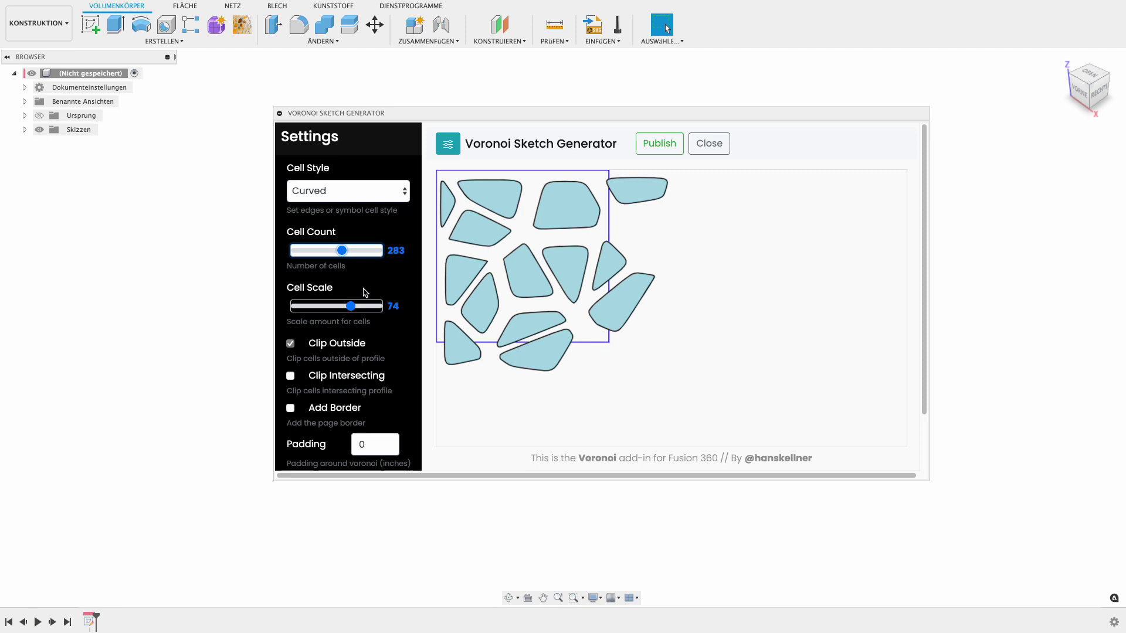
pyautogui.click(650, 147)
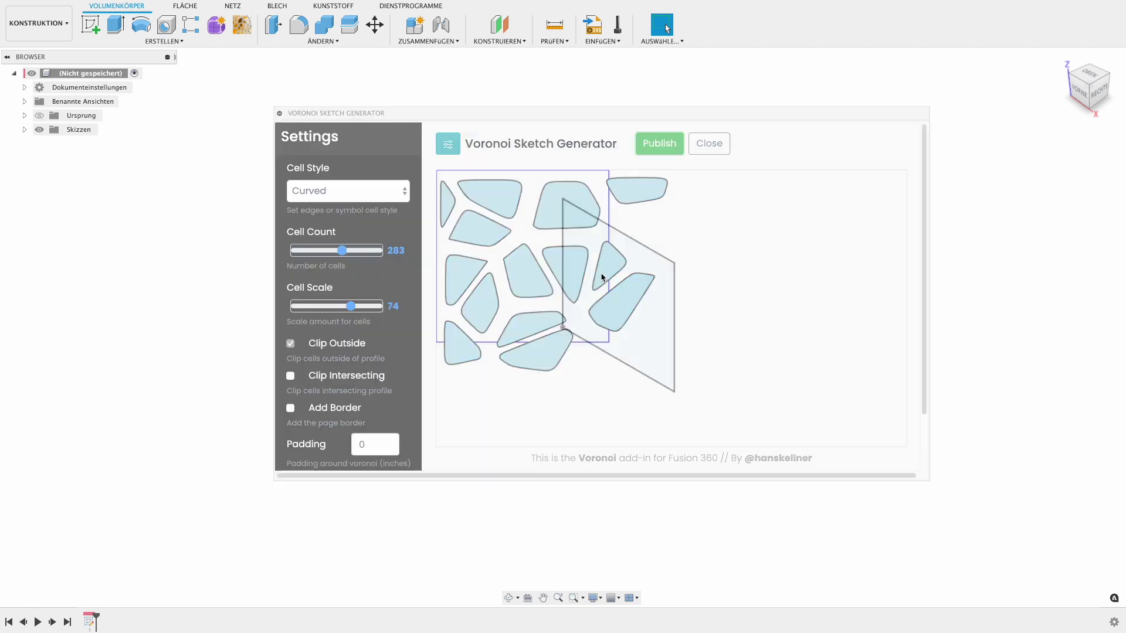
pyautogui.rightClick(601, 315)
pyautogui.click(606, 274)
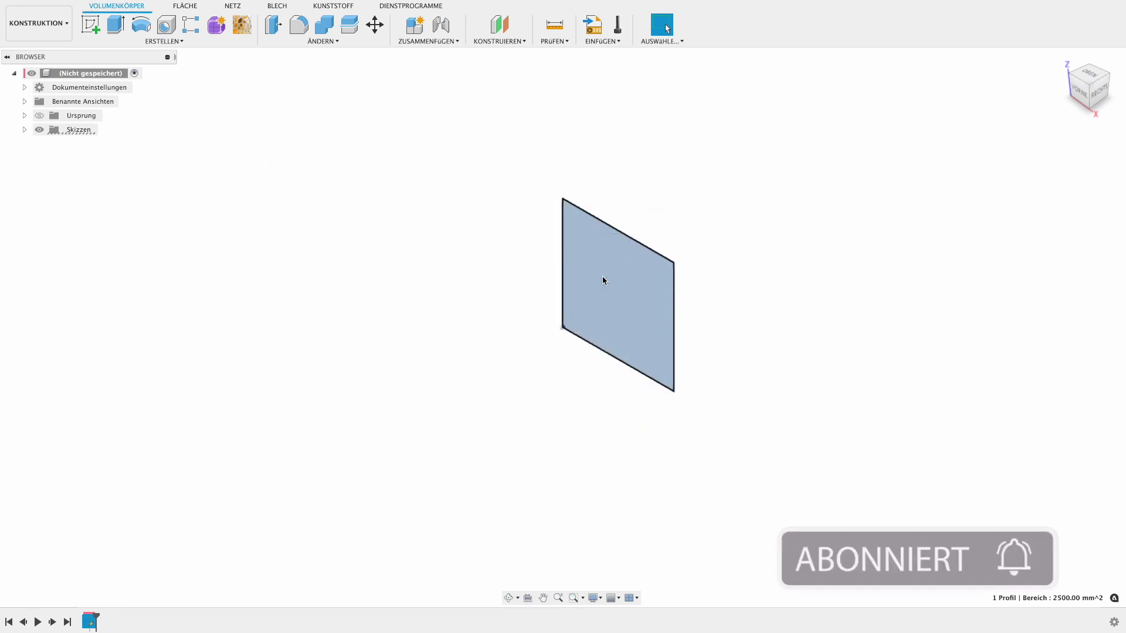
# Step: Generate a curved Voronoi on the square with cell scale 71 and fewer cells, then publish it
pyautogui.click(242, 25)
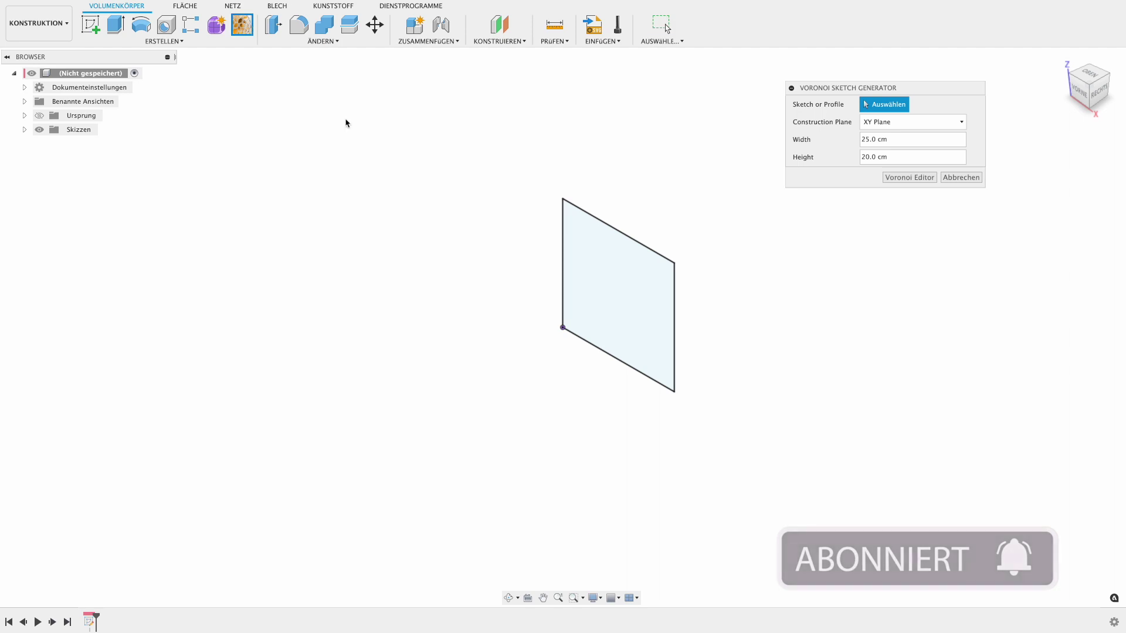
pyautogui.click(573, 298)
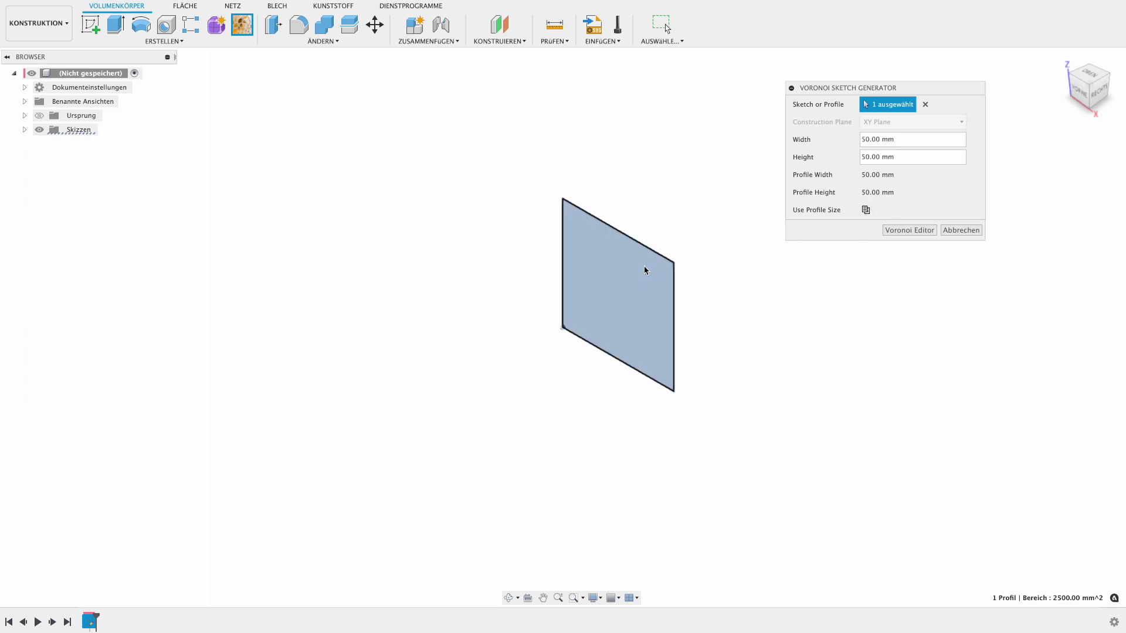
pyautogui.click(910, 230)
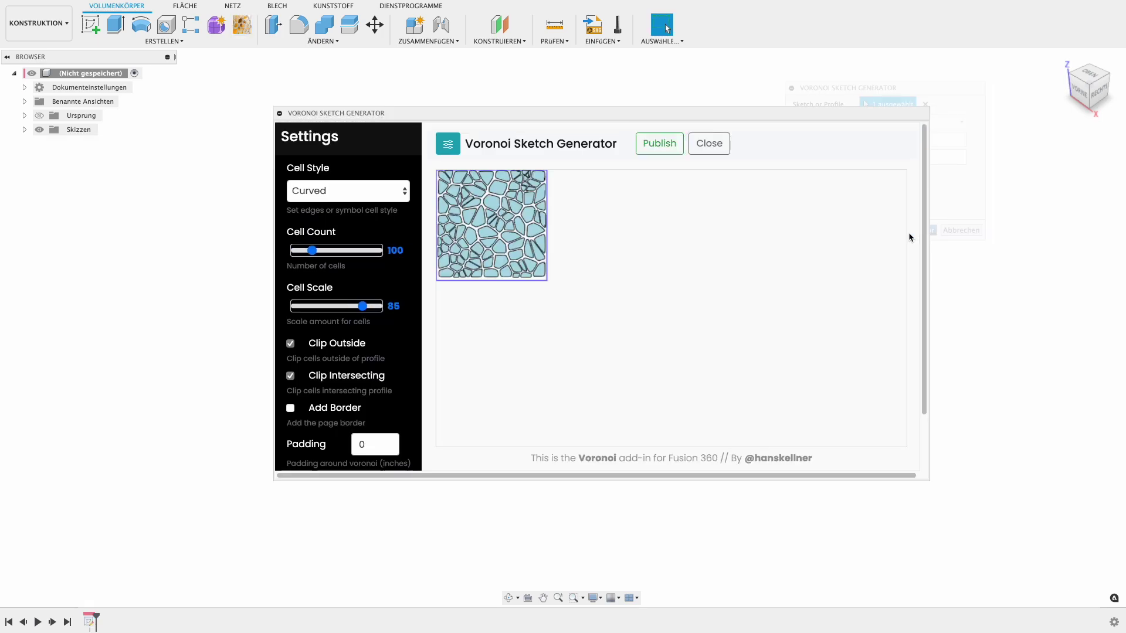
pyautogui.moveTo(338, 255)
pyautogui.mouseDown()
pyautogui.moveTo(382, 257)
pyautogui.moveTo(309, 260)
pyautogui.mouseUp()
pyautogui.moveTo(360, 306); pyautogui.dragTo(356, 306)
pyautogui.moveTo(316, 253); pyautogui.dragTo(302, 255)
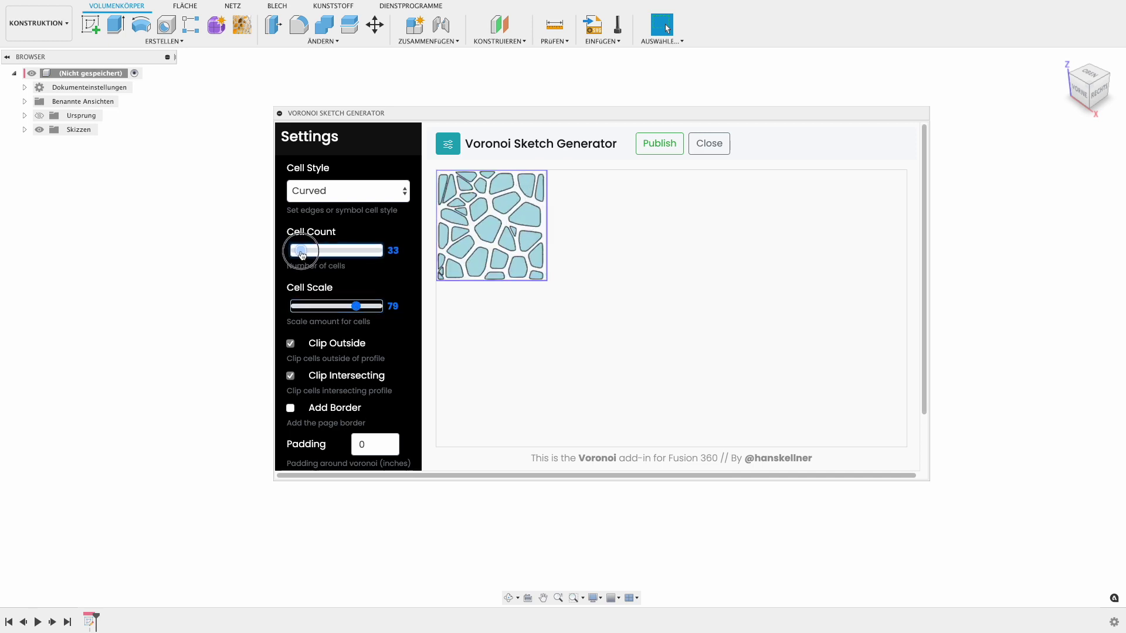
pyautogui.click(650, 151)
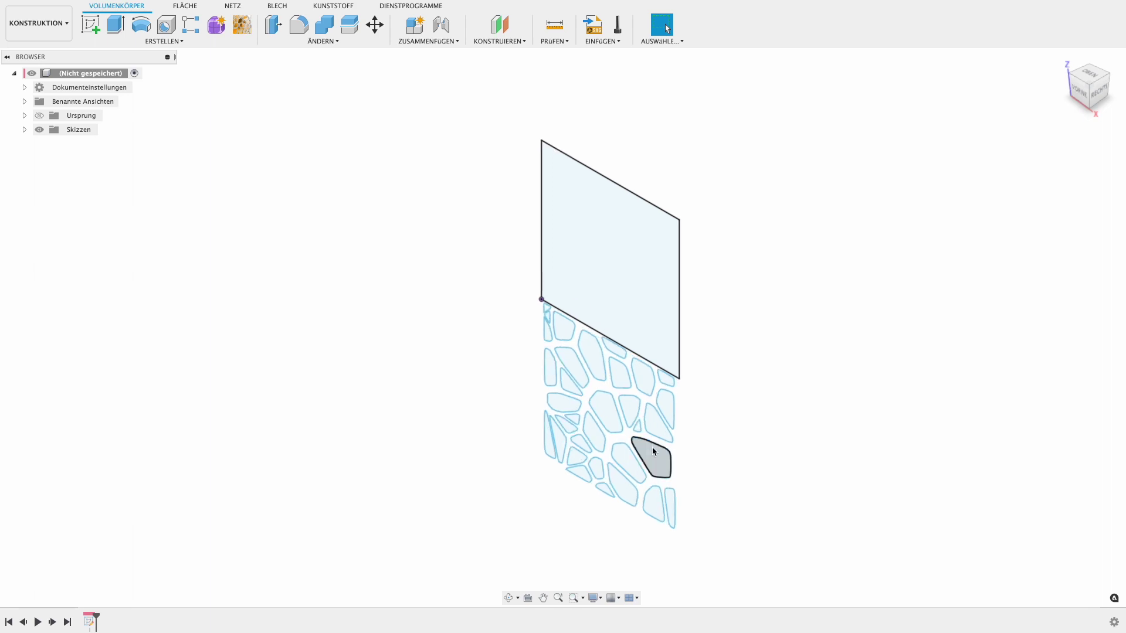
pyautogui.scroll(3, 652, 448)
pyautogui.click(1076, 97)
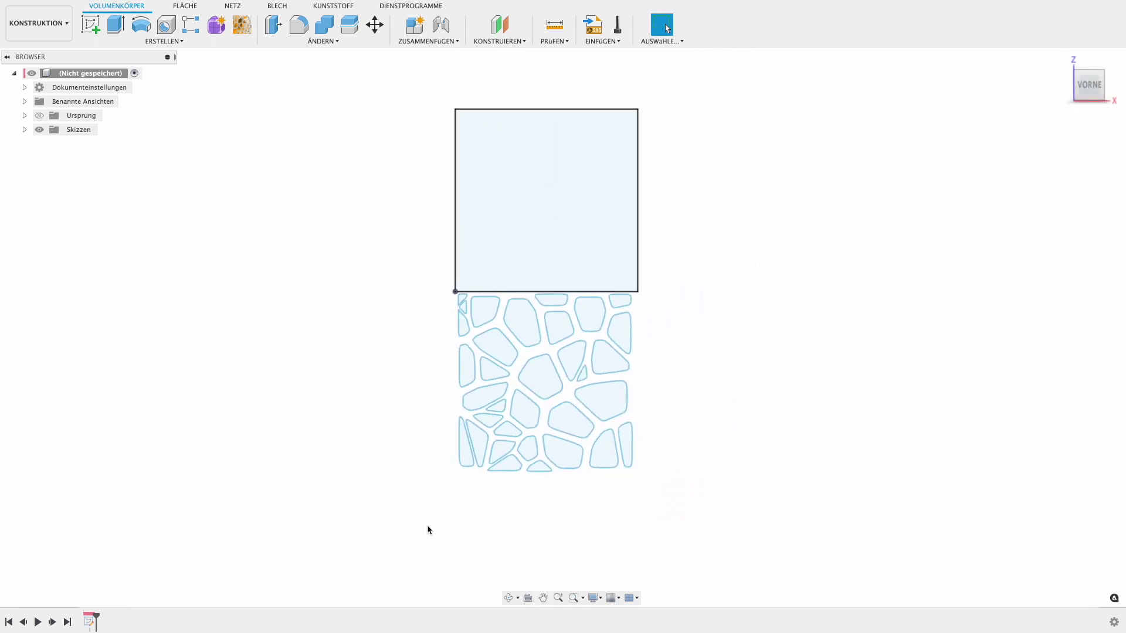
# Step: Window-select the Voronoi curves and move them 50 mm up into the square outline
pyautogui.moveTo(417, 518); pyautogui.dragTo(694, 295)
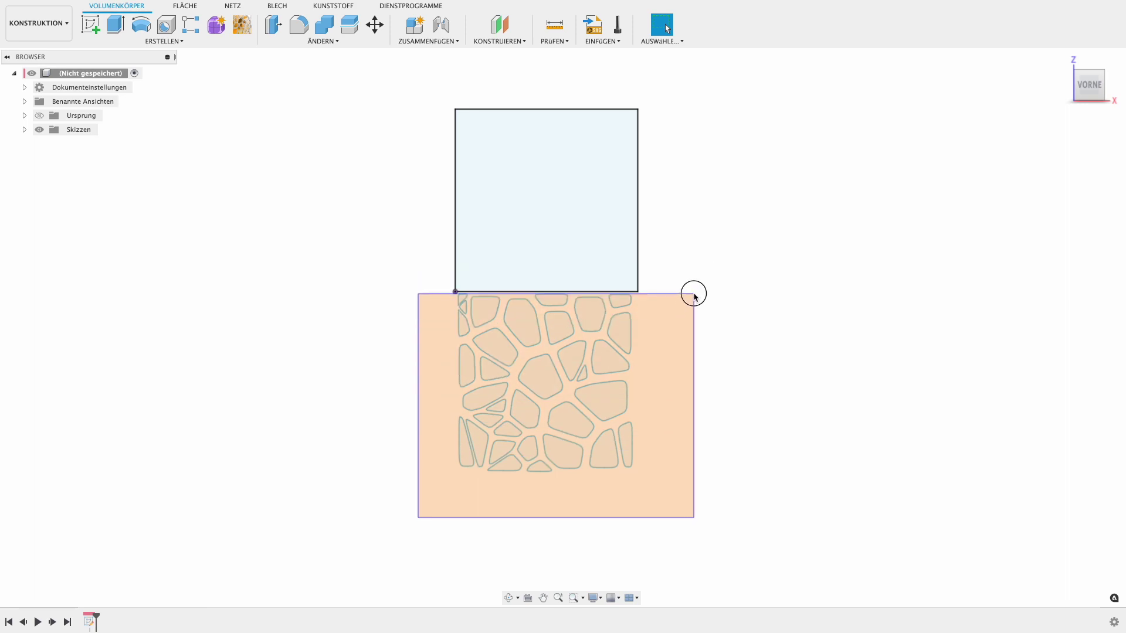
pyautogui.moveTo(693, 295); pyautogui.dragTo(693, 305)
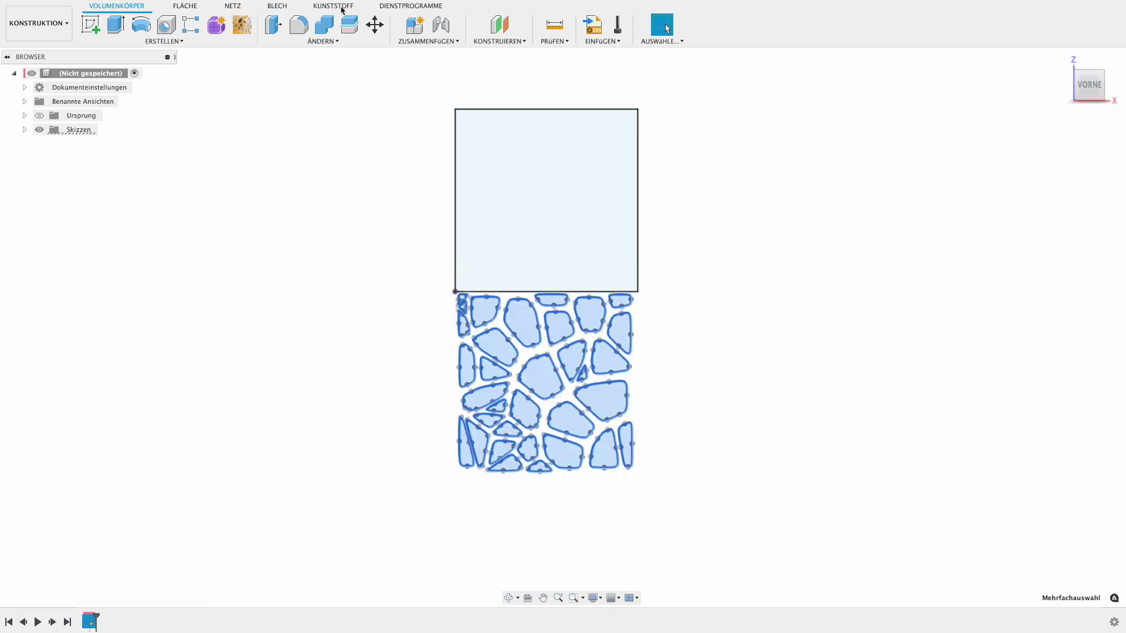
pyautogui.click(374, 24)
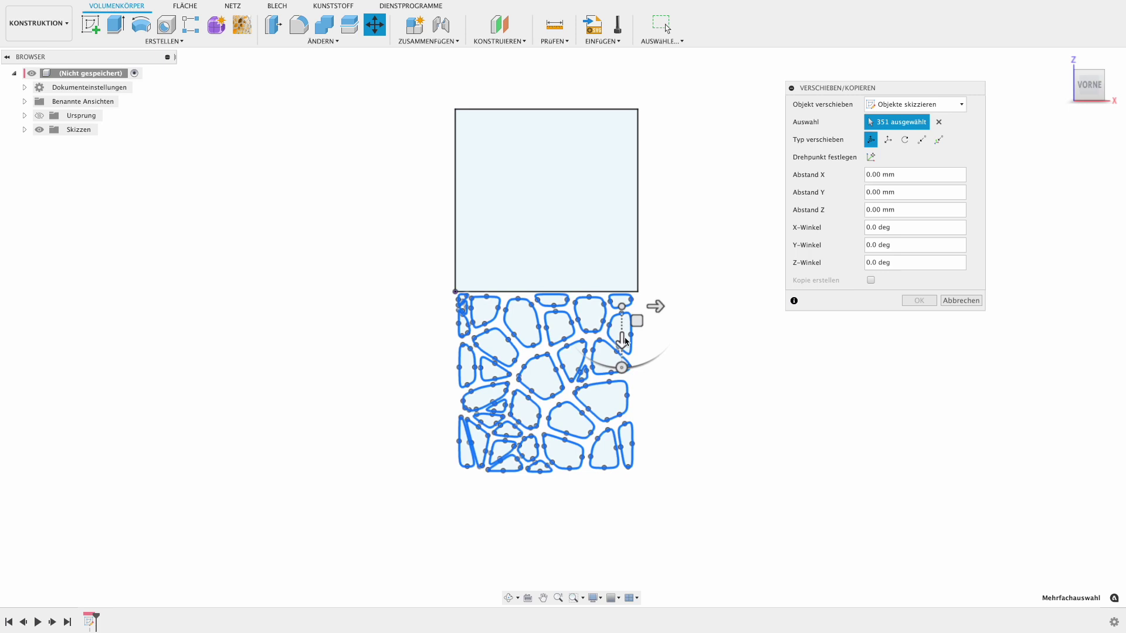
pyautogui.moveTo(621, 341); pyautogui.dragTo(616, 158)
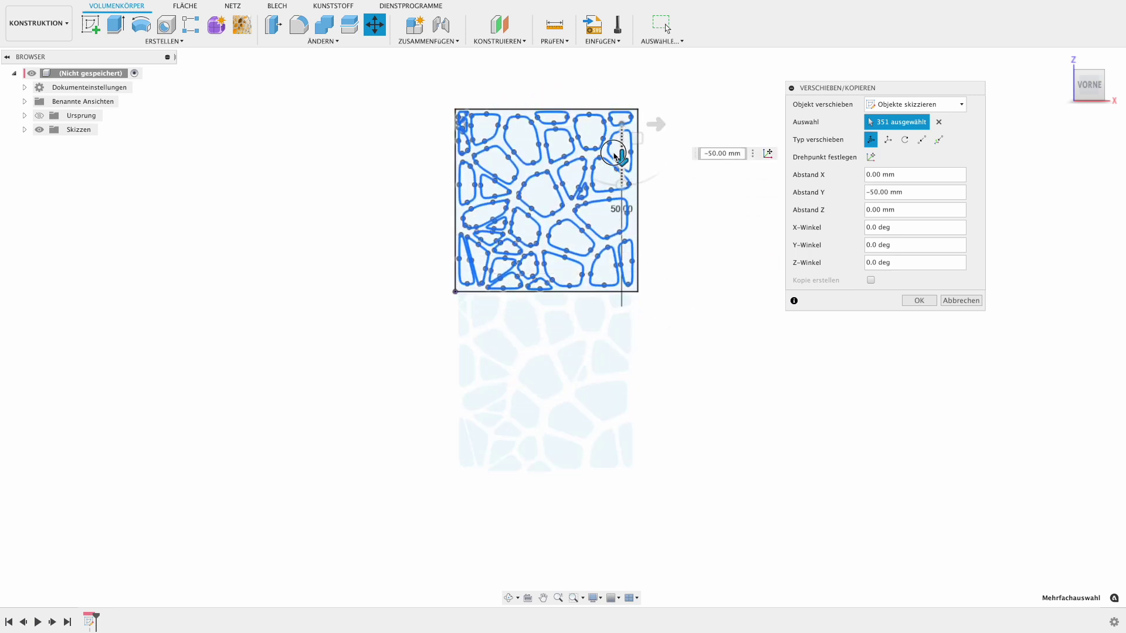
pyautogui.click(921, 300)
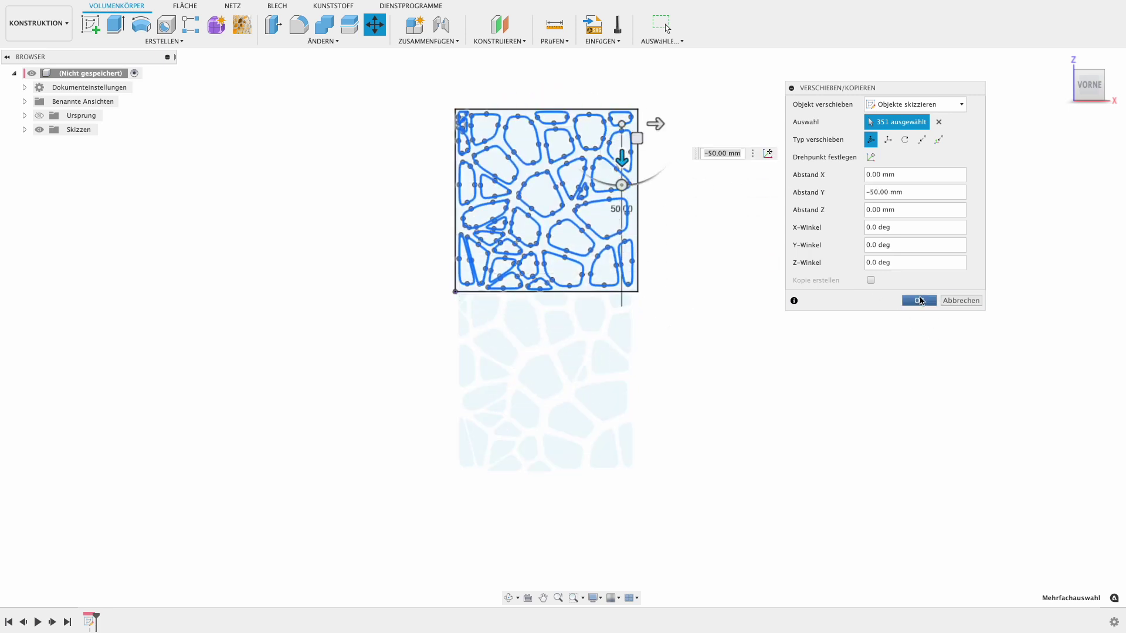
pyautogui.scroll(2, 607, 290)
pyautogui.scroll(2, 609, 289)
pyautogui.moveTo(680, 308); pyautogui.dragTo(676, 418, button='middle')
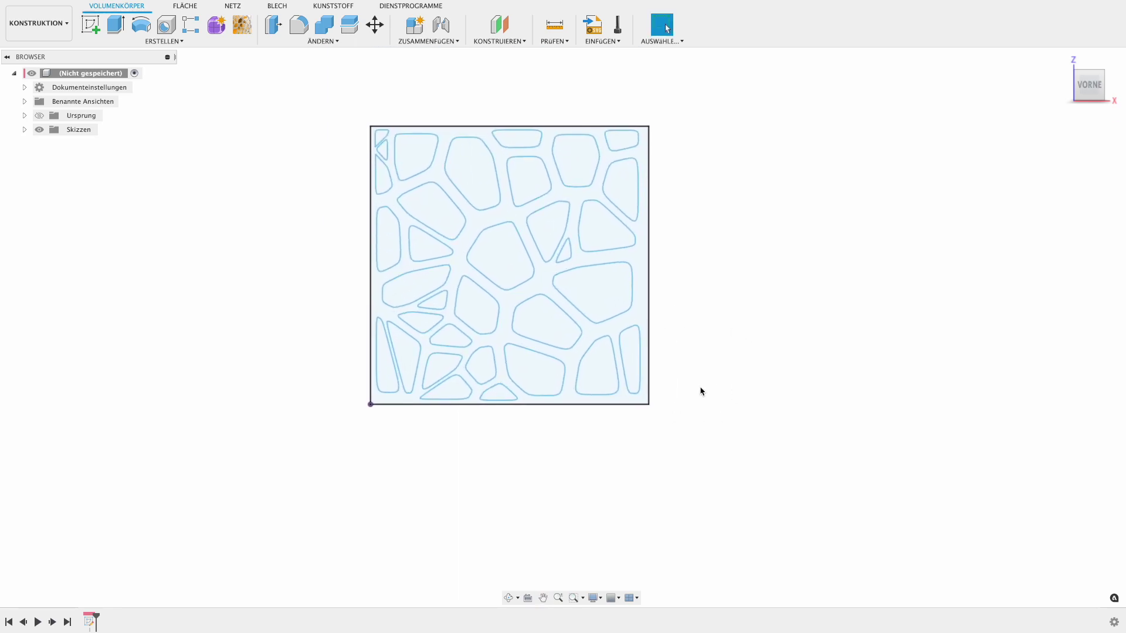
# Step: Extrude the lattice web profile 7 mm as a new body
pyautogui.press('e')
pyautogui.click(641, 317)
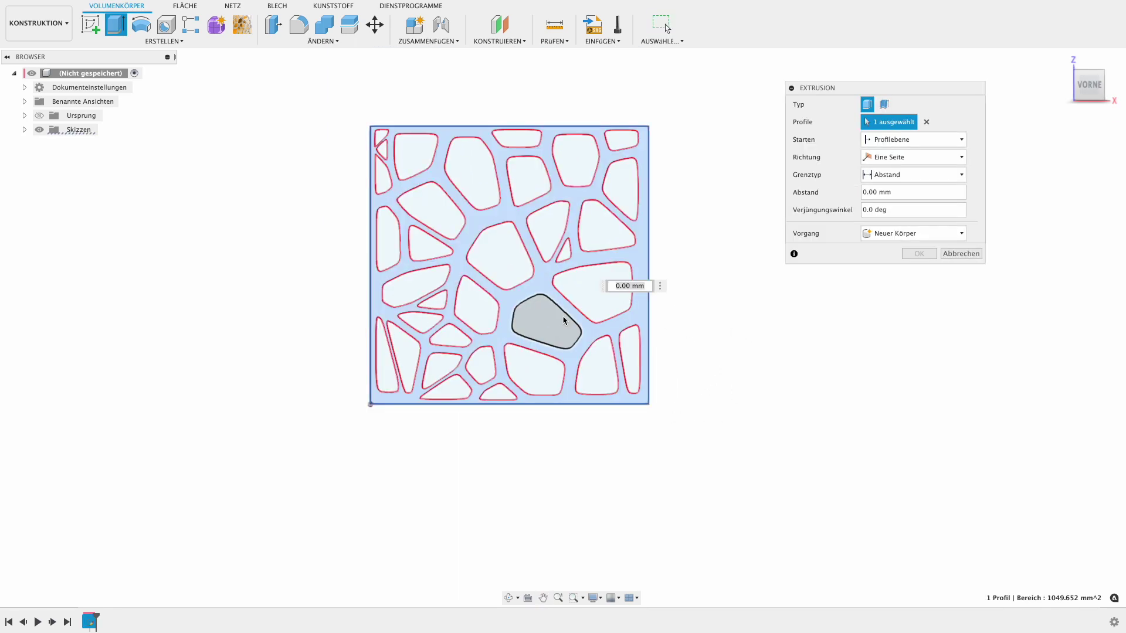
pyautogui.keyDown('shift'); pyautogui.moveTo(565, 321); pyautogui.dragTo(538, 258, button='middle'); pyautogui.keyUp('shift')
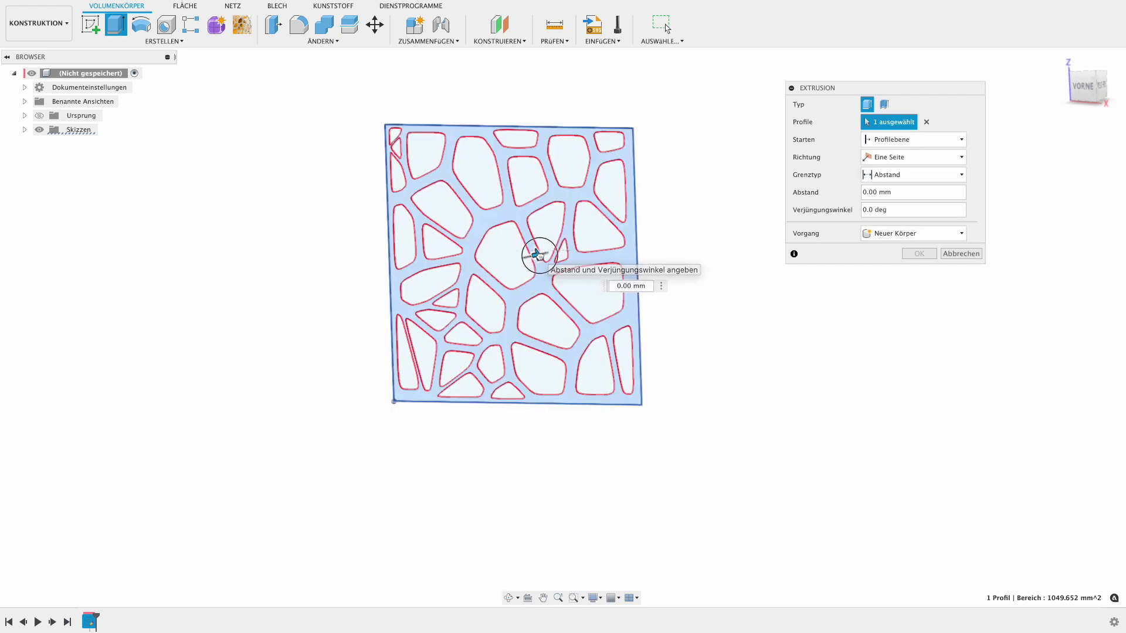
pyautogui.moveTo(539, 255); pyautogui.dragTo(561, 252)
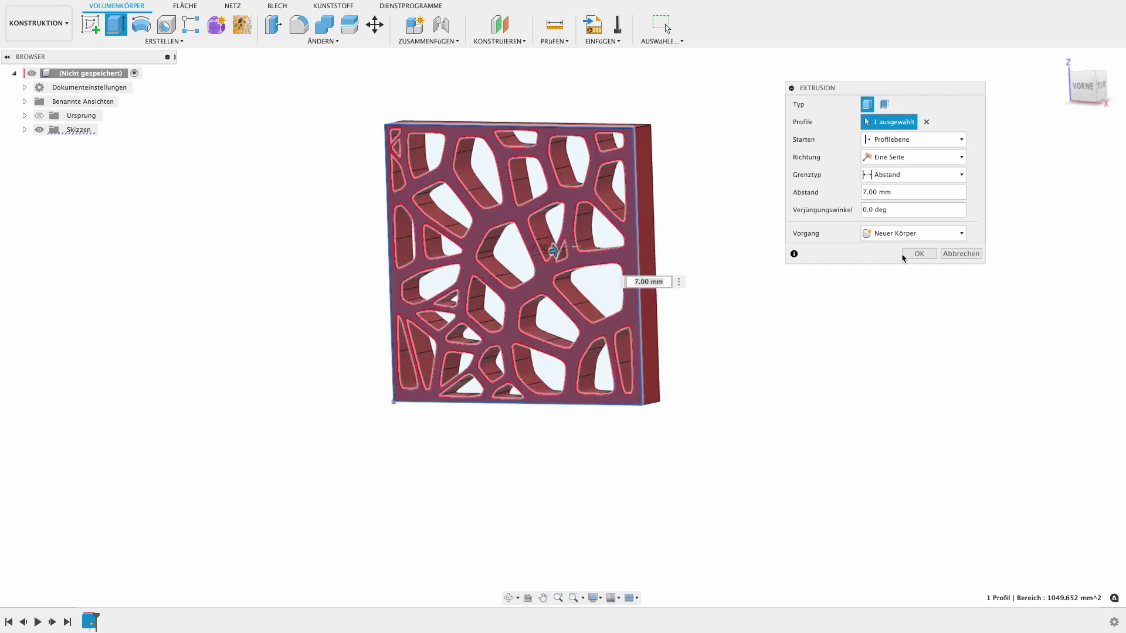
pyautogui.click(913, 253)
# Step: Orbit and pan around the finished Voronoi lattice plate
pyautogui.moveTo(657, 403)
pyautogui.mouseDown()
pyautogui.moveTo(631, 418)
pyautogui.moveTo(648, 493)
pyautogui.moveTo(687, 460)
pyautogui.moveTo(698, 484)
pyautogui.moveTo(668, 477)
pyautogui.mouseUp()
pyautogui.press('Escape')
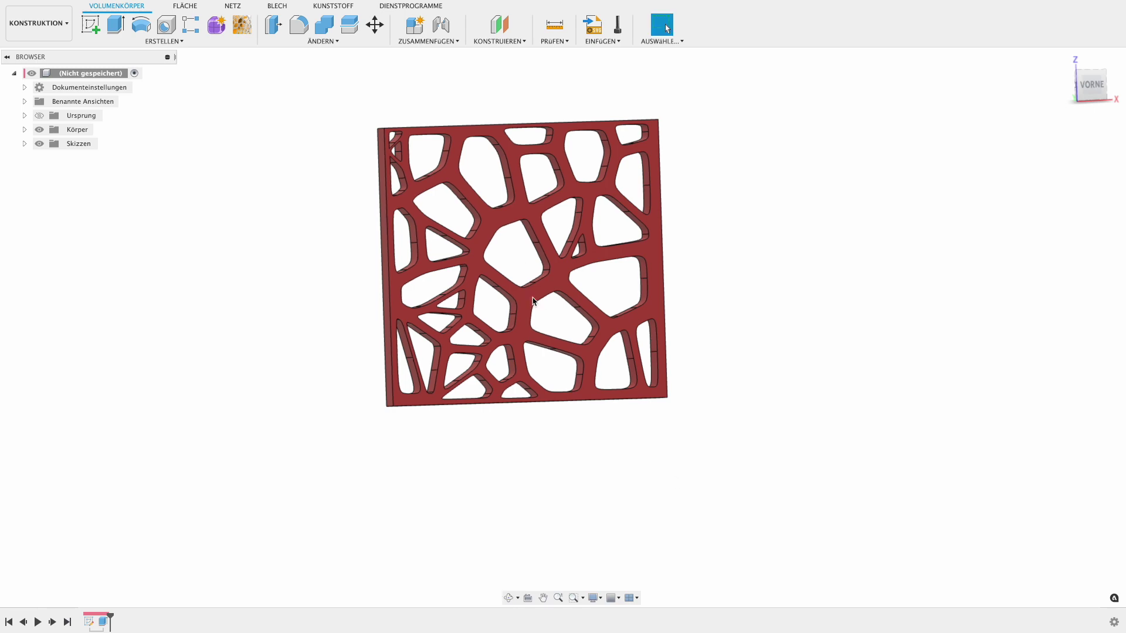
pyautogui.scroll(3, 543, 314)
pyautogui.moveTo(530, 226); pyautogui.dragTo(480, 268, button='middle')
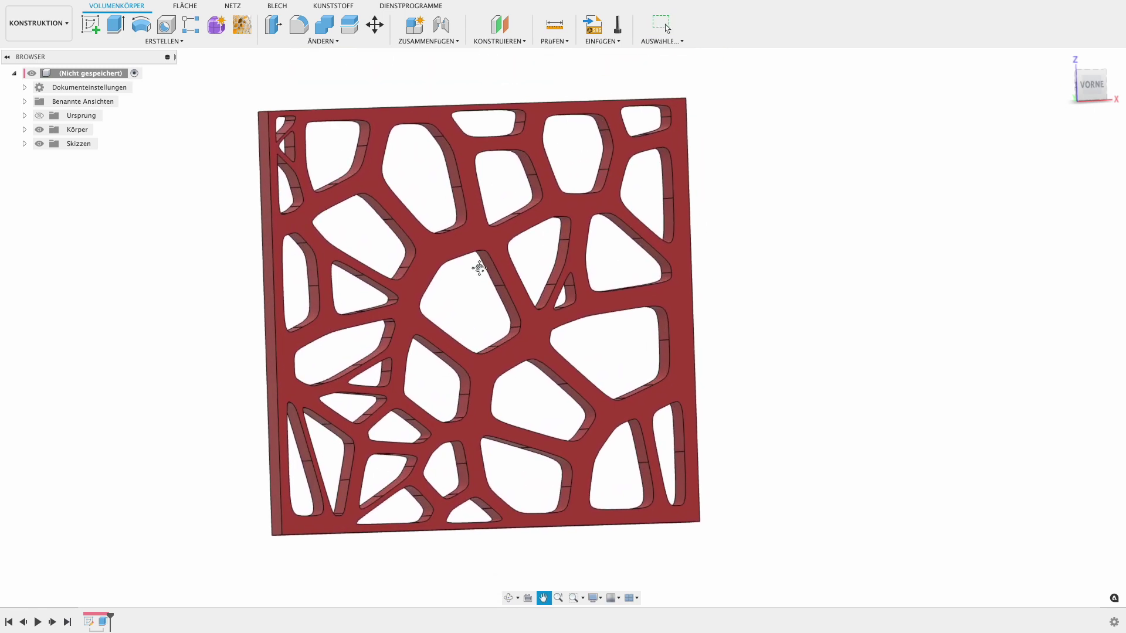
pyautogui.moveTo(480, 268); pyautogui.dragTo(469, 225)
pyautogui.press('Escape')
pyautogui.click(160, 41)
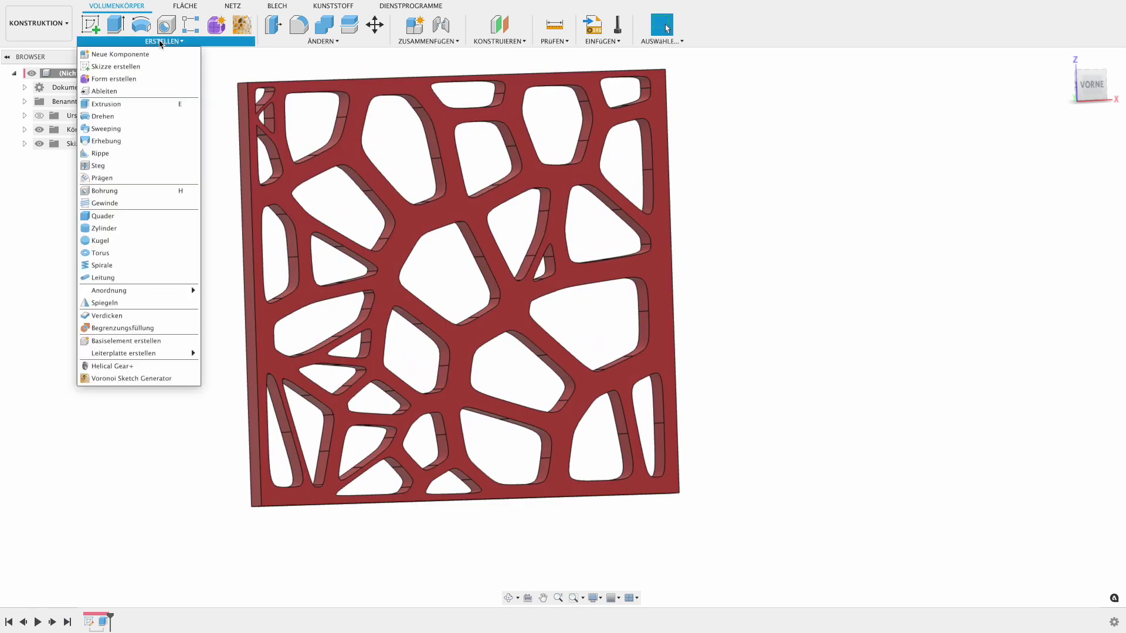
# Step: Create a 100 mm helical rack gear with module 3 mm and a 30° helix
pyautogui.click(100, 367)
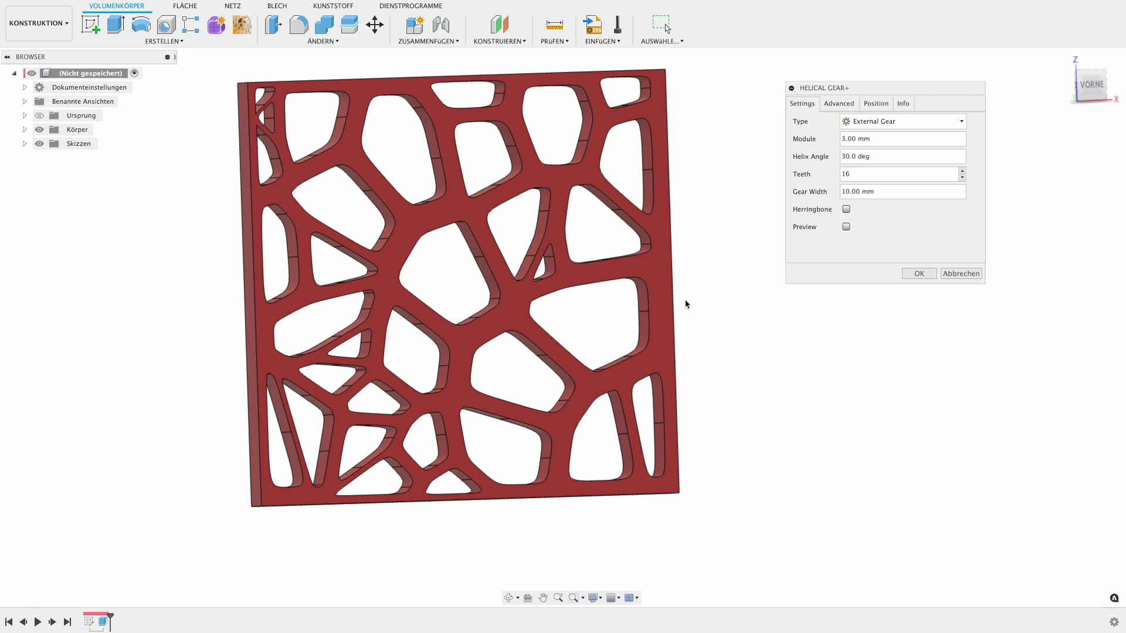
pyautogui.click(886, 124)
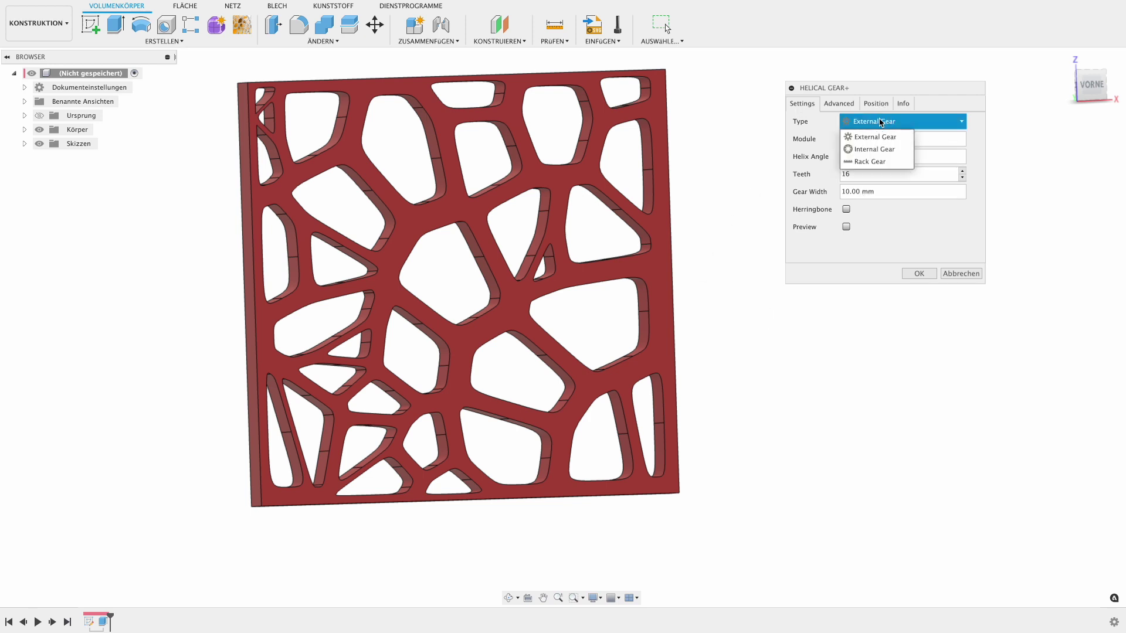
pyautogui.click(882, 161)
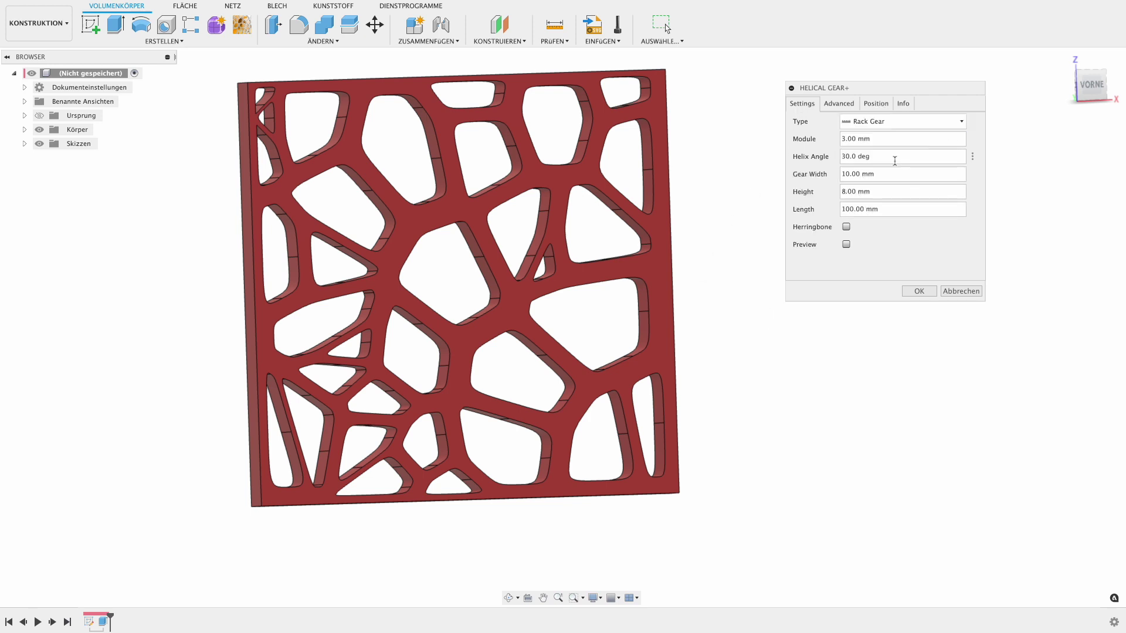
pyautogui.click(919, 296)
pyautogui.scroll(-5, 692, 327)
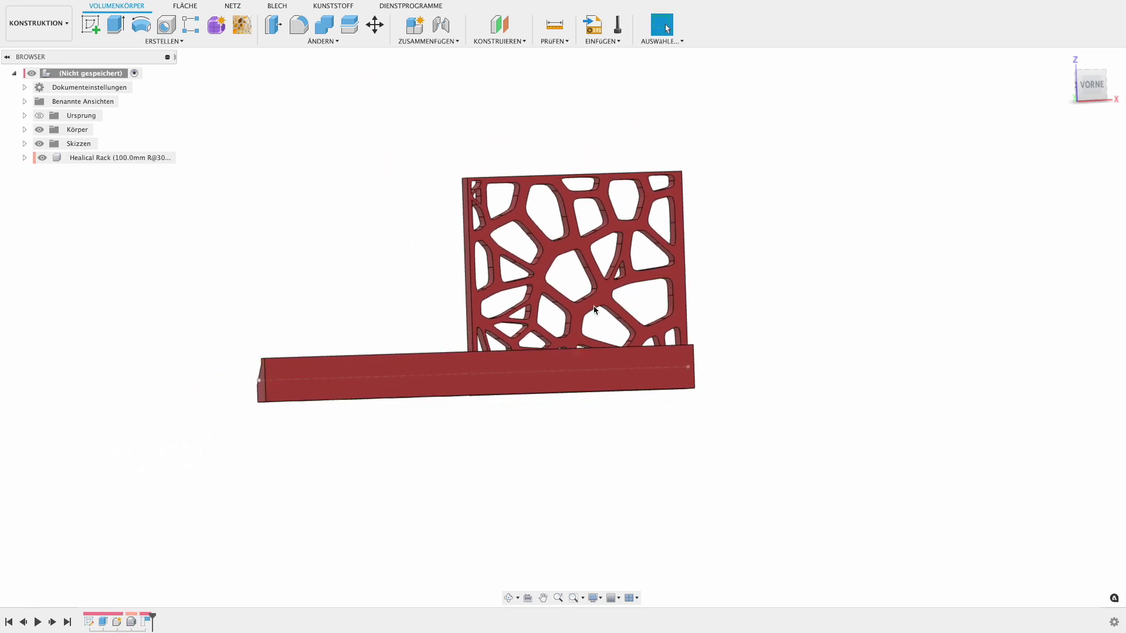
pyautogui.click(373, 24)
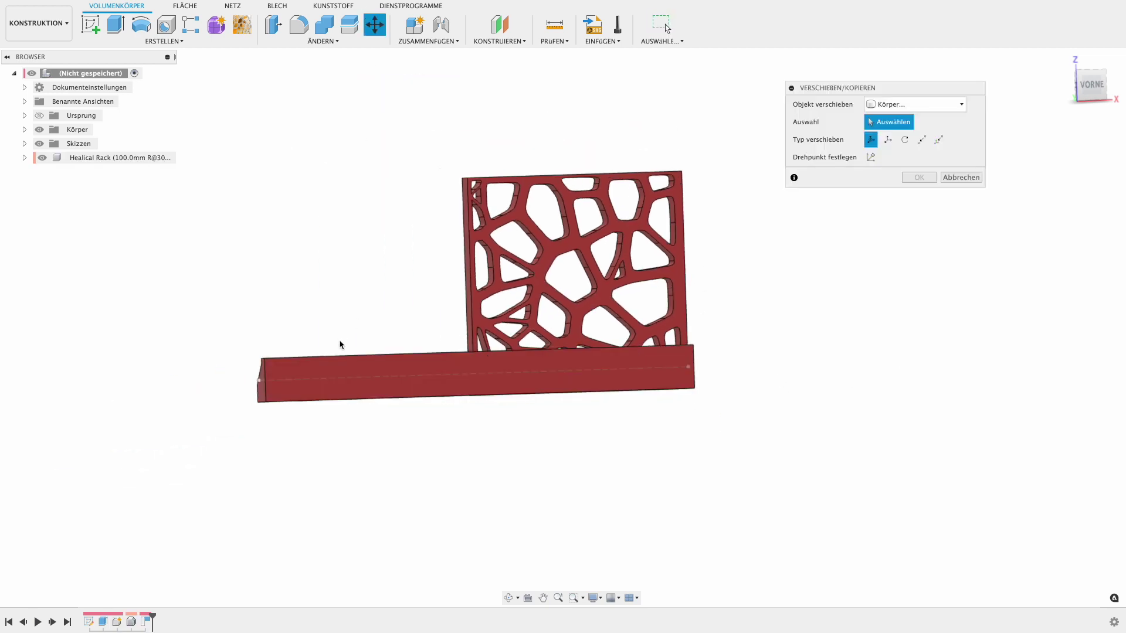
# Step: Rotate the rack body -90° about the X axis so its teeth face up
pyautogui.click(340, 378)
pyautogui.click(343, 385)
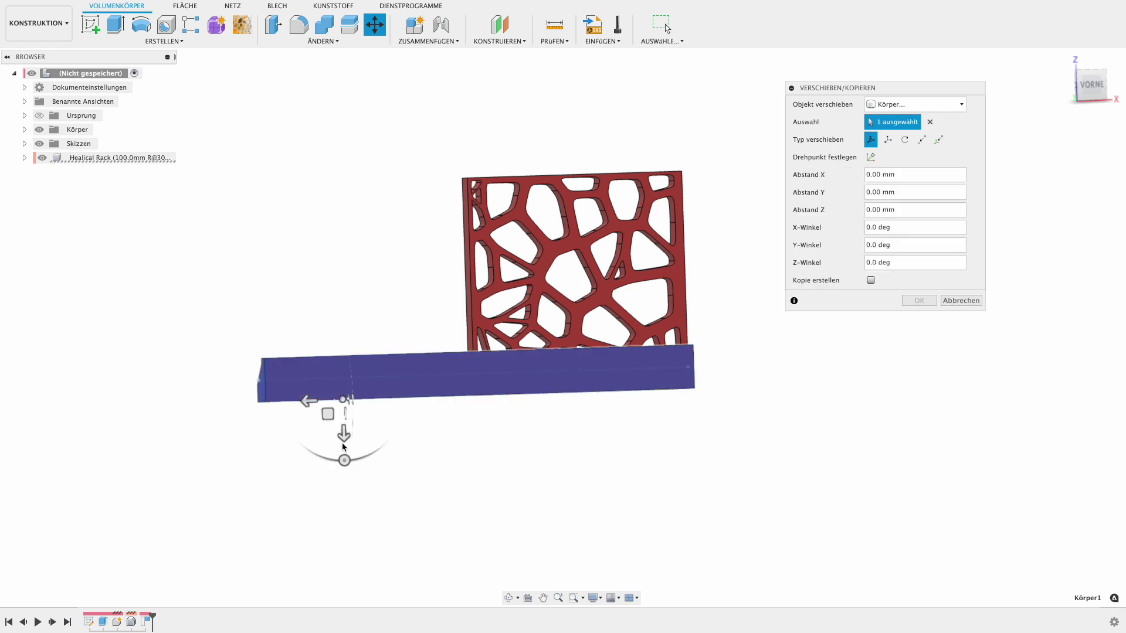
pyautogui.keyDown('shift'); pyautogui.moveTo(345, 410); pyautogui.dragTo(455, 427, button='middle'); pyautogui.keyUp('shift')
pyautogui.moveTo(454, 428); pyautogui.dragTo(405, 501)
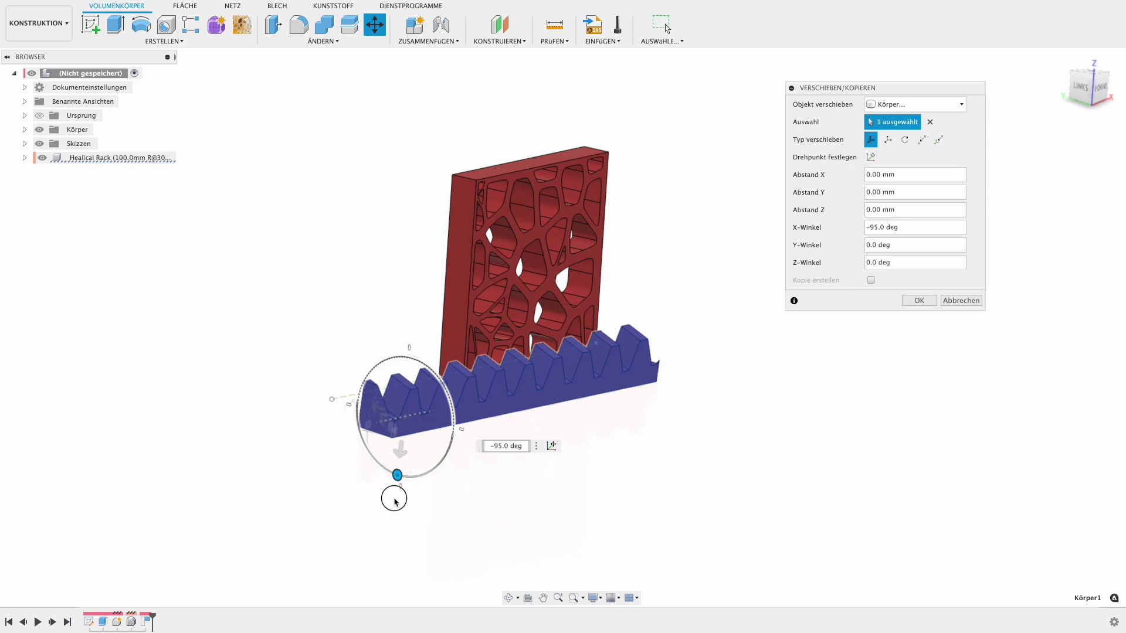
pyautogui.moveTo(407, 481); pyautogui.dragTo(404, 485)
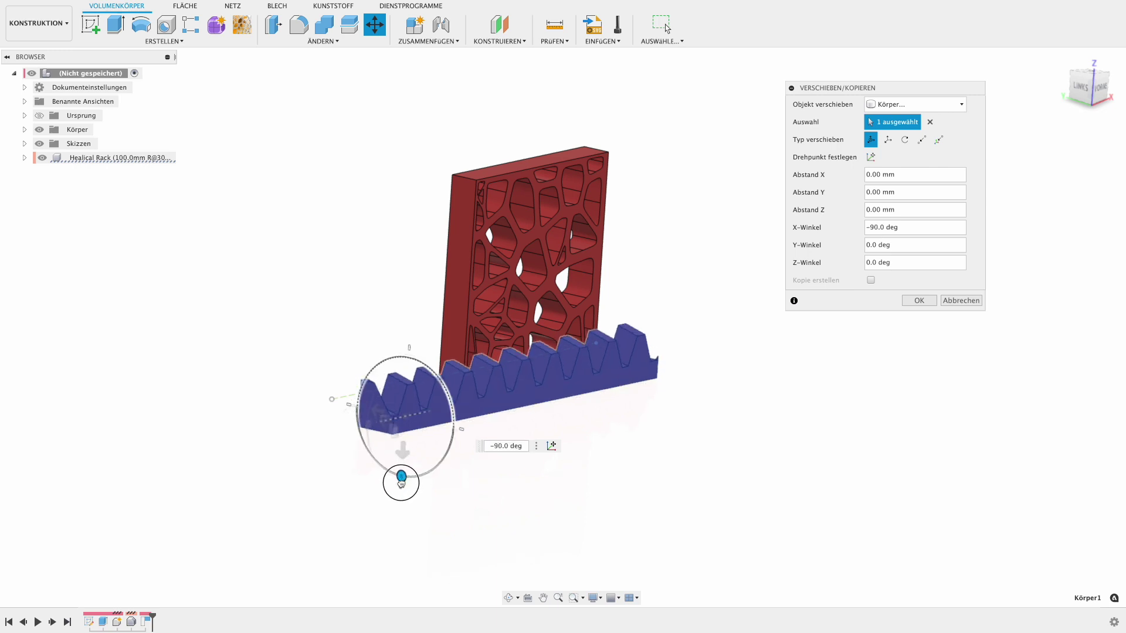
pyautogui.moveTo(699, 374)
pyautogui.keyDown('shift'); pyautogui.mouseDown(button='middle')
pyautogui.moveTo(676, 392)
pyautogui.moveTo(607, 403)
pyautogui.moveTo(621, 438)
pyautogui.moveTo(613, 430)
pyautogui.mouseUp(button='middle'); pyautogui.keyUp('shift')
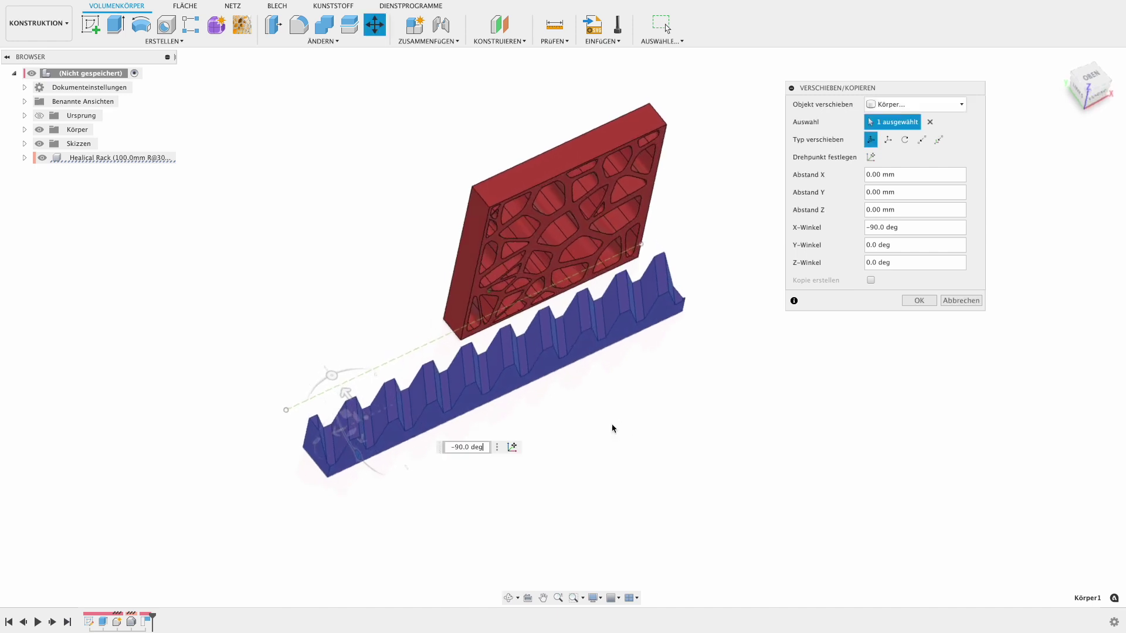
pyautogui.moveTo(337, 377)
pyautogui.mouseDown()
pyautogui.moveTo(372, 370)
pyautogui.moveTo(287, 317)
pyautogui.moveTo(285, 346)
pyautogui.mouseUp()
pyautogui.click(915, 301)
pyautogui.moveTo(790, 377)
pyautogui.keyDown('shift'); pyautogui.mouseDown(button='middle')
pyautogui.moveTo(703, 342)
pyautogui.moveTo(720, 369)
pyautogui.moveTo(749, 360)
pyautogui.moveTo(756, 375)
pyautogui.mouseUp(button='middle'); pyautogui.keyUp('shift')
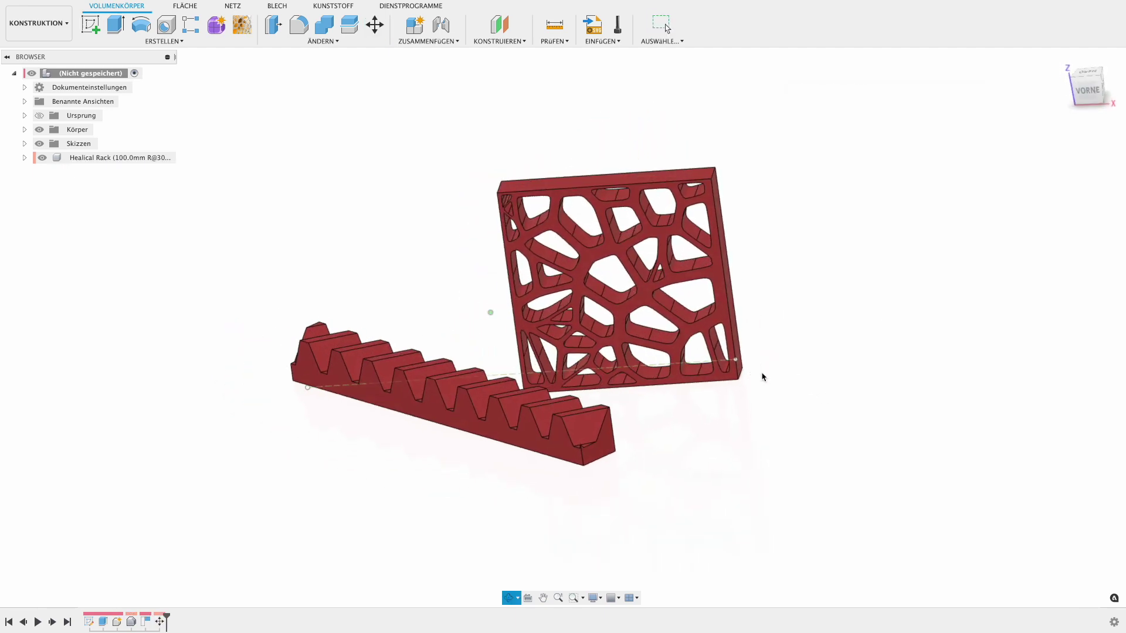
# Step: Launch Helical Gear+ and set the gear type to Internal Gear
pyautogui.rightClick(874, 296)
pyautogui.click(703, 101)
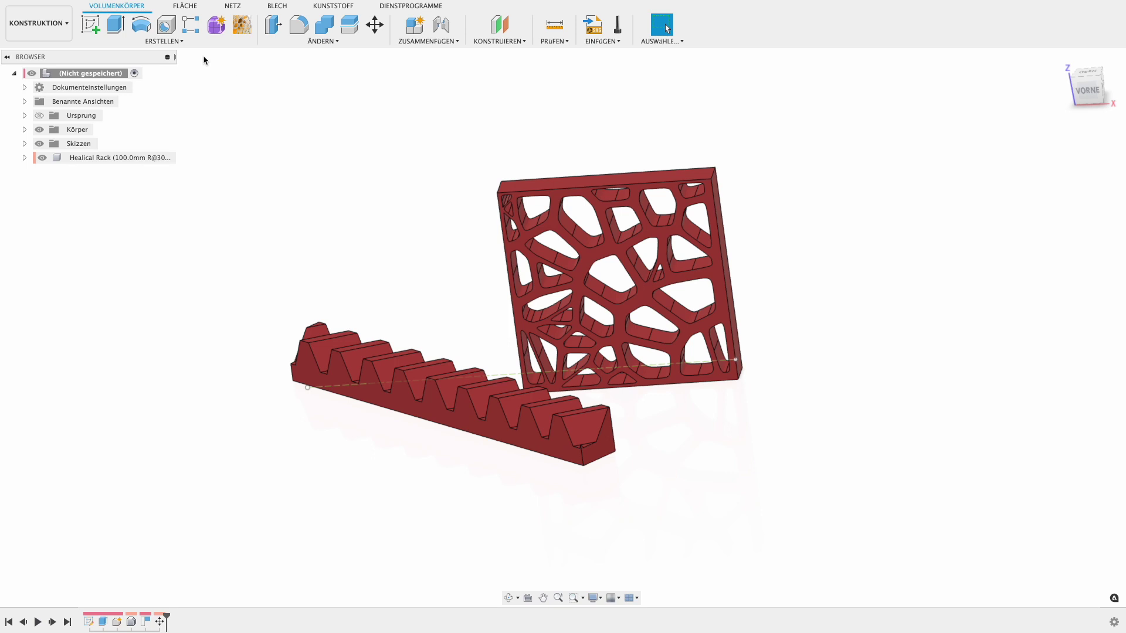
pyautogui.click(178, 41)
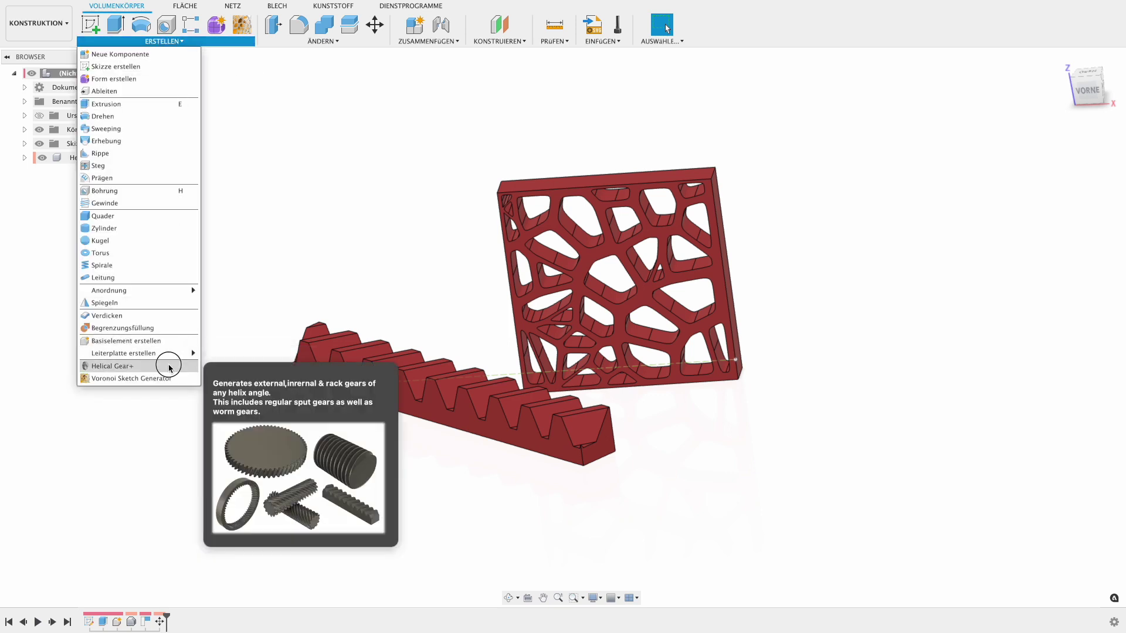
pyautogui.click(166, 364)
pyautogui.click(856, 121)
pyautogui.click(872, 157)
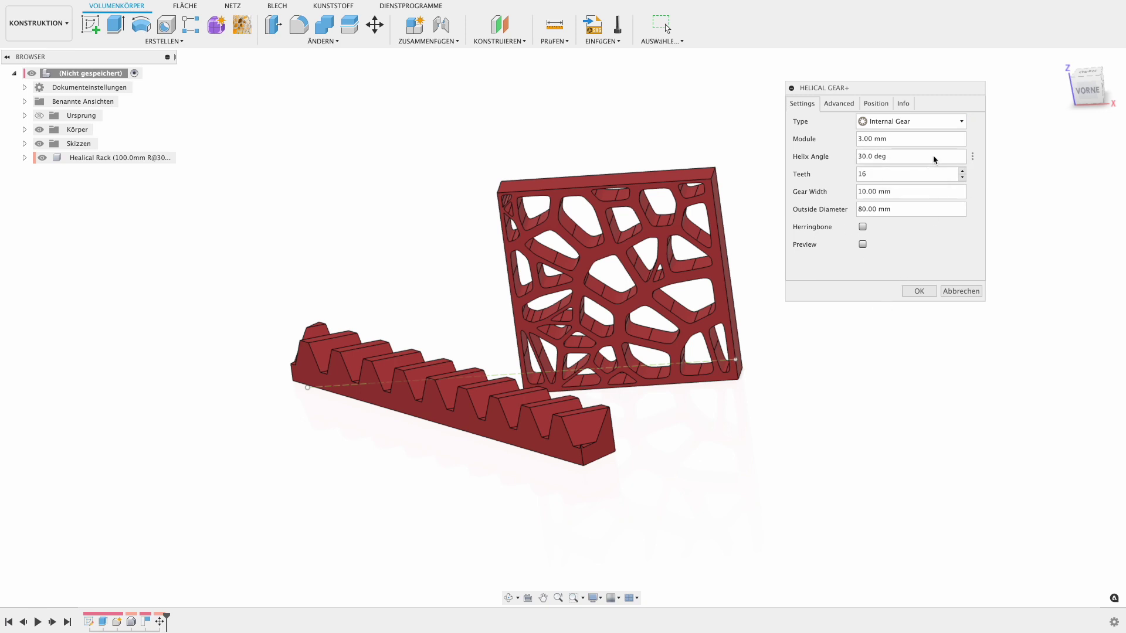
# Step: Review the Advanced, Position and Info settings, then create the 16-tooth, 80 mm internal gear
pyautogui.click(852, 102)
pyautogui.click(888, 123)
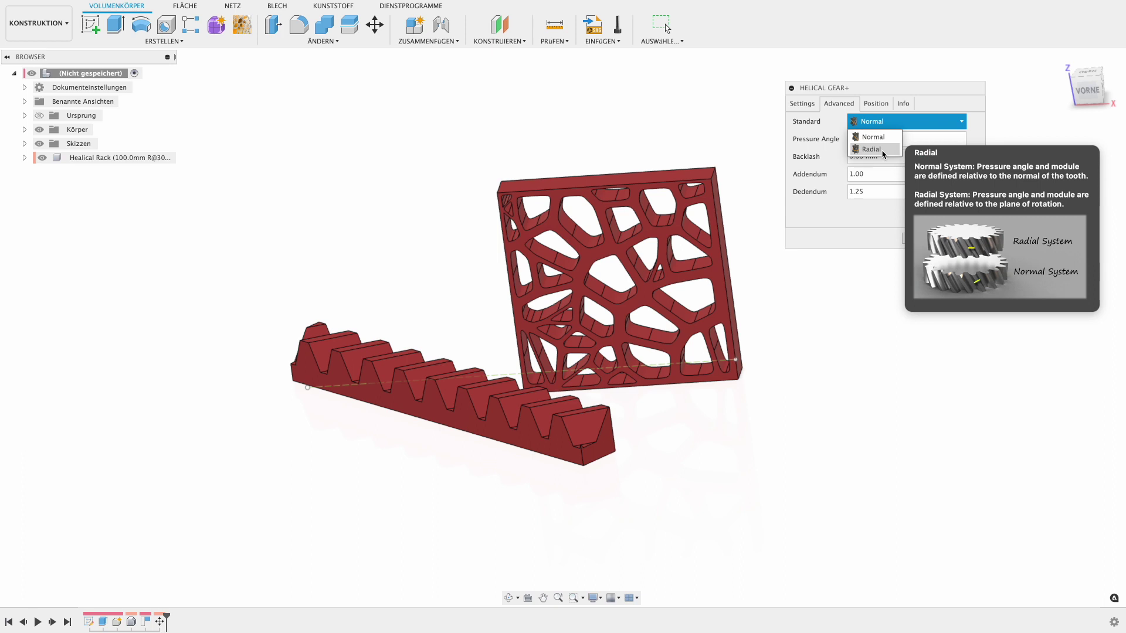
pyautogui.click(873, 104)
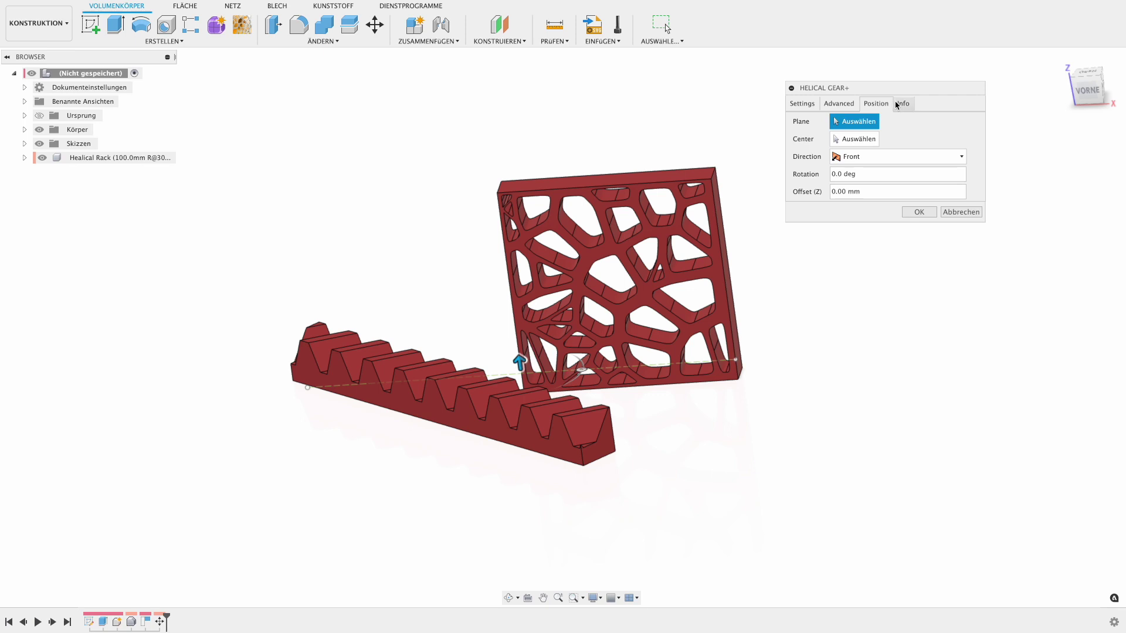
pyautogui.click(898, 106)
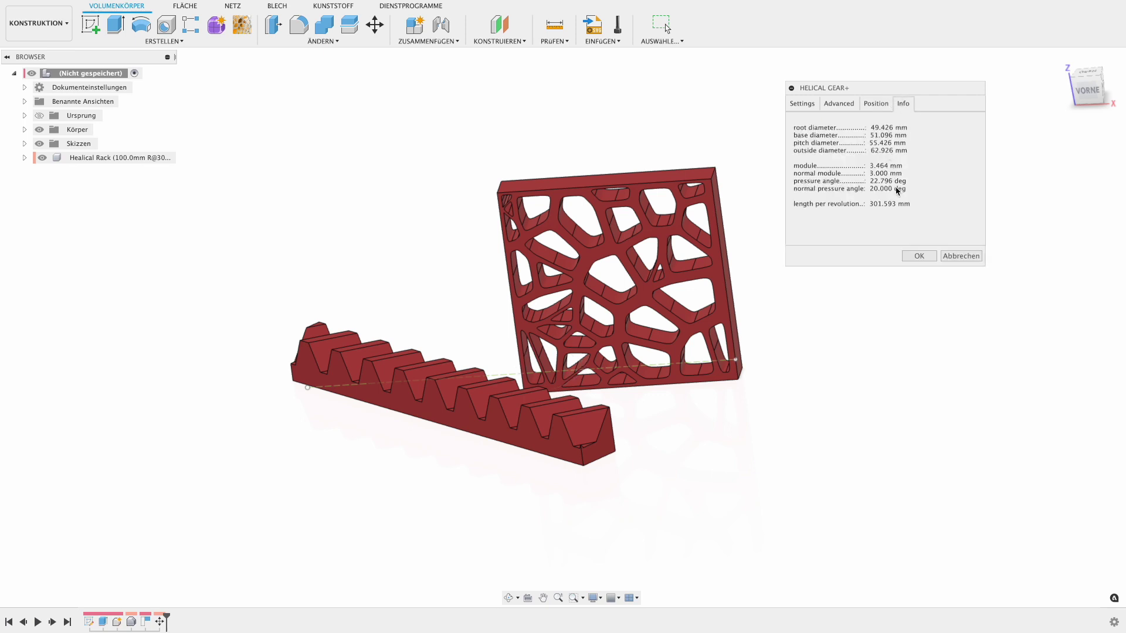
pyautogui.click(853, 105)
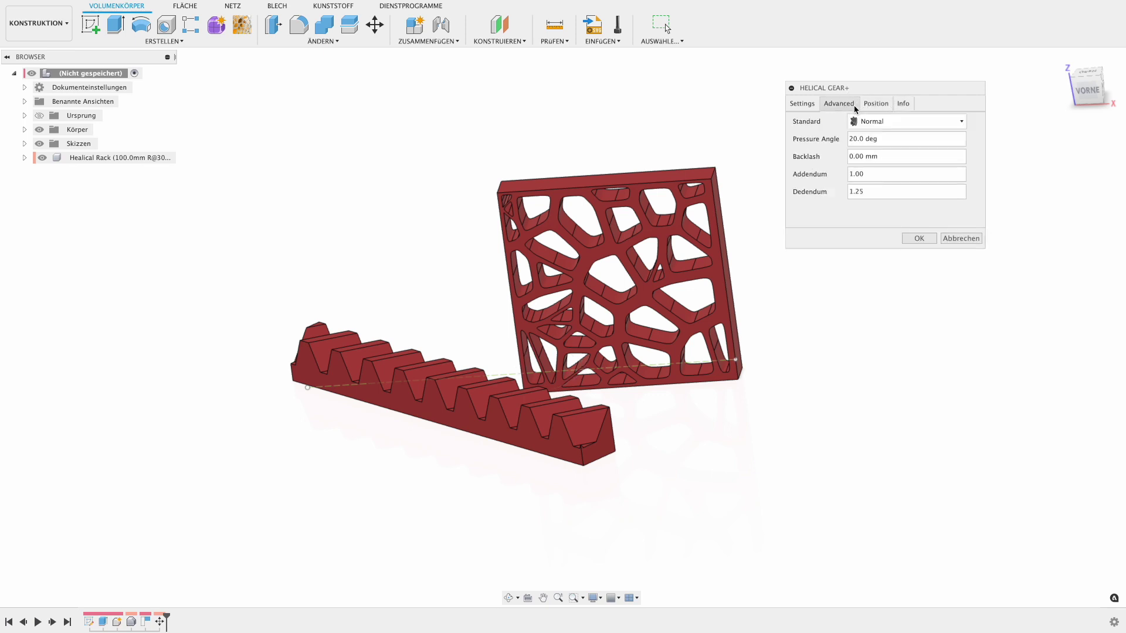
pyautogui.click(800, 105)
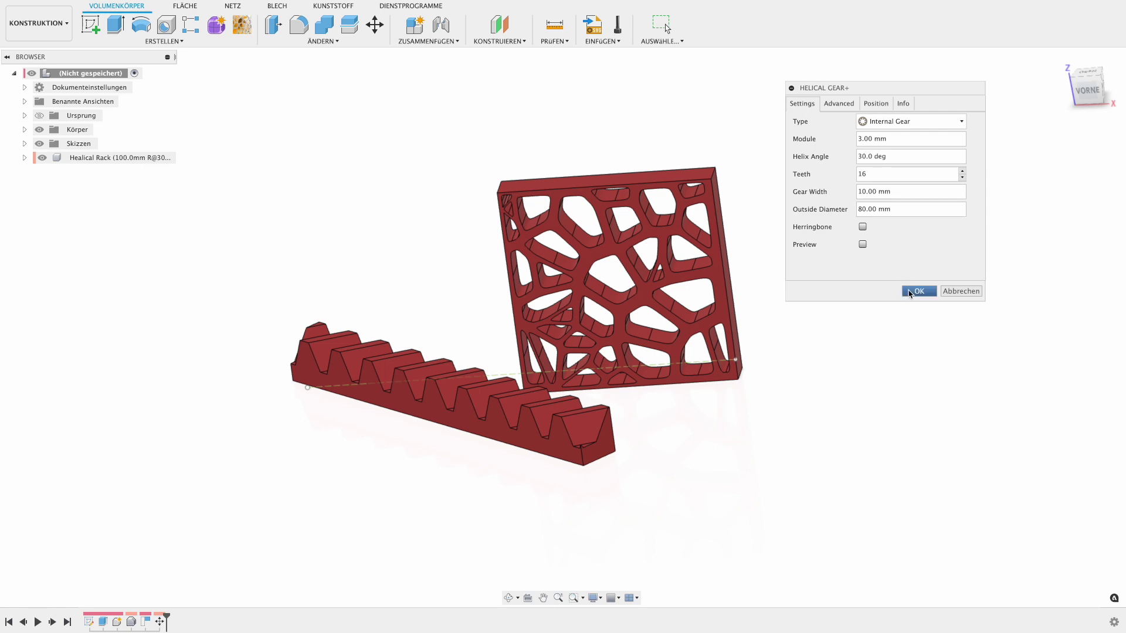
pyautogui.press('Return')
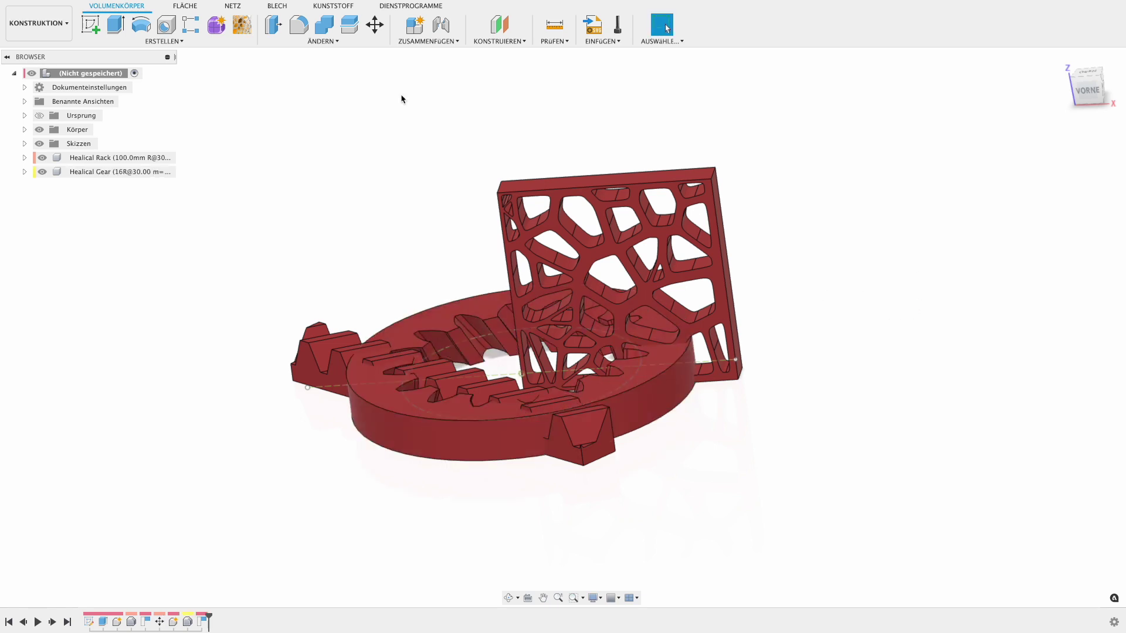
# Step: Rotate the internal gear body 90° about the X axis
pyautogui.click(377, 25)
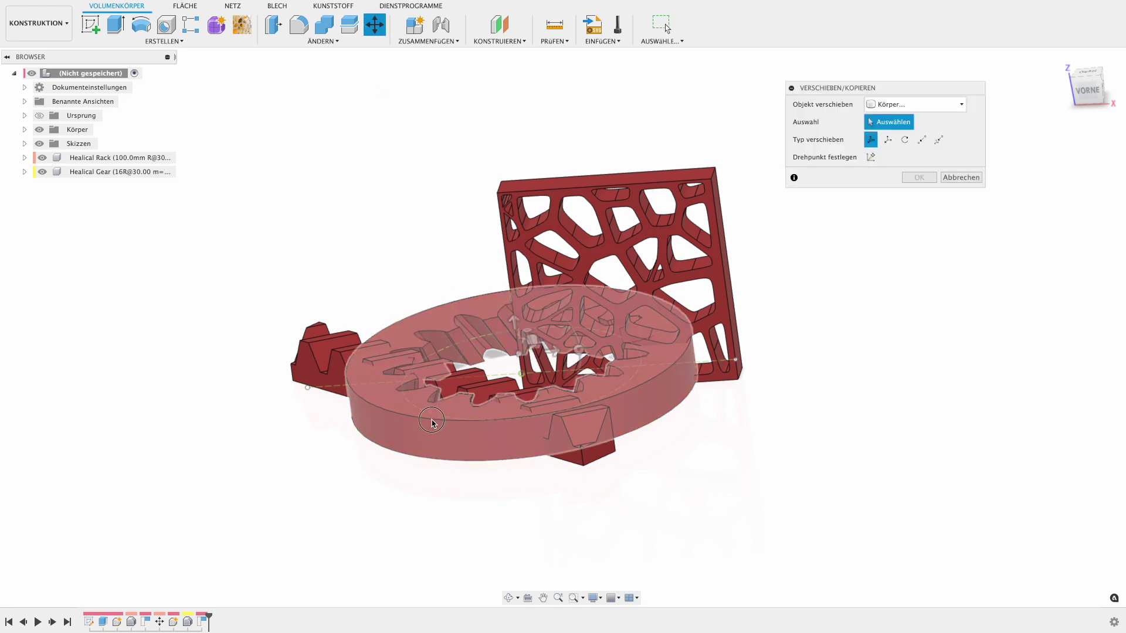
pyautogui.click(432, 422)
pyautogui.keyDown('shift'); pyautogui.moveTo(432, 423); pyautogui.dragTo(545, 337, button='middle'); pyautogui.keyUp('shift')
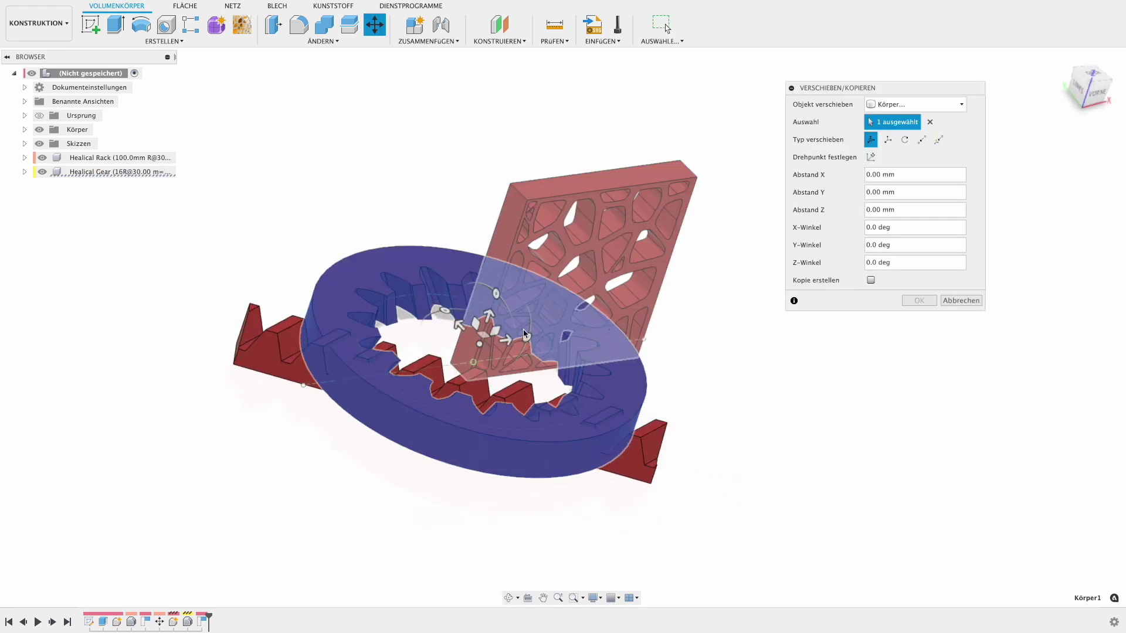
pyautogui.moveTo(496, 293); pyautogui.dragTo(518, 399)
pyautogui.moveTo(517, 399)
pyautogui.keyDown('shift'); pyautogui.mouseDown(button='middle')
pyautogui.moveTo(483, 344)
pyautogui.moveTo(580, 353)
pyautogui.mouseUp(button='middle'); pyautogui.keyUp('shift')
# Step: Turn the gear -30° and slide it beside the plate and rack
pyautogui.moveTo(562, 355)
pyautogui.mouseDown()
pyautogui.moveTo(554, 364)
pyautogui.moveTo(881, 291)
pyautogui.mouseUp()
pyautogui.keyDown('shift'); pyautogui.moveTo(880, 291); pyautogui.dragTo(1053, 115, button='middle'); pyautogui.keyUp('shift')
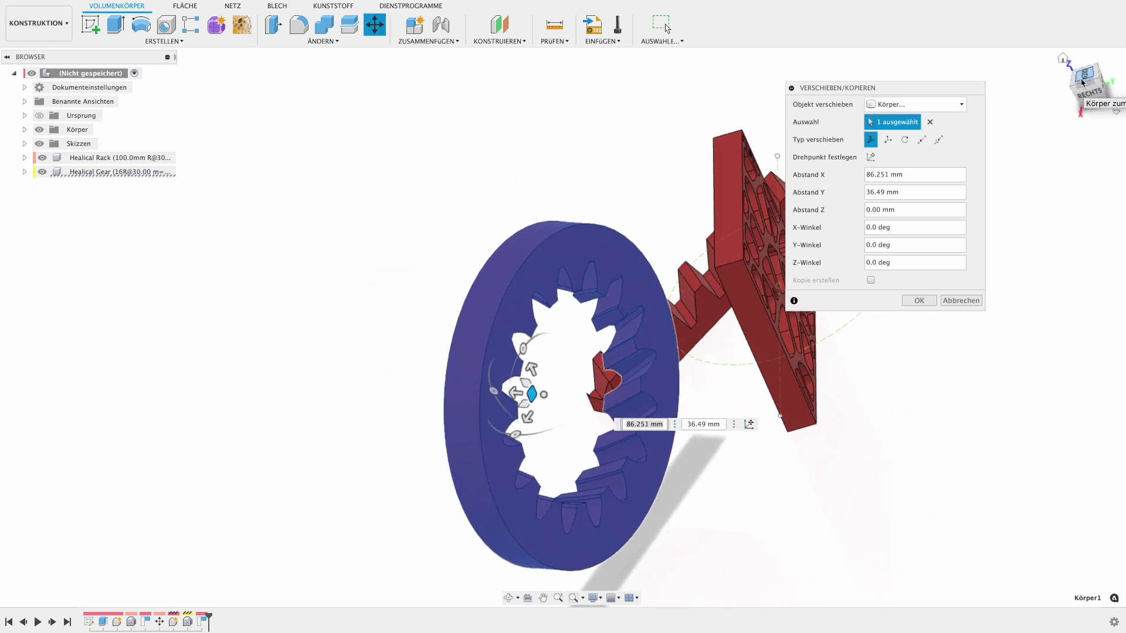
pyautogui.keyDown('shift'); pyautogui.moveTo(1052, 114); pyautogui.dragTo(668, 292, button='middle'); pyautogui.keyUp('shift')
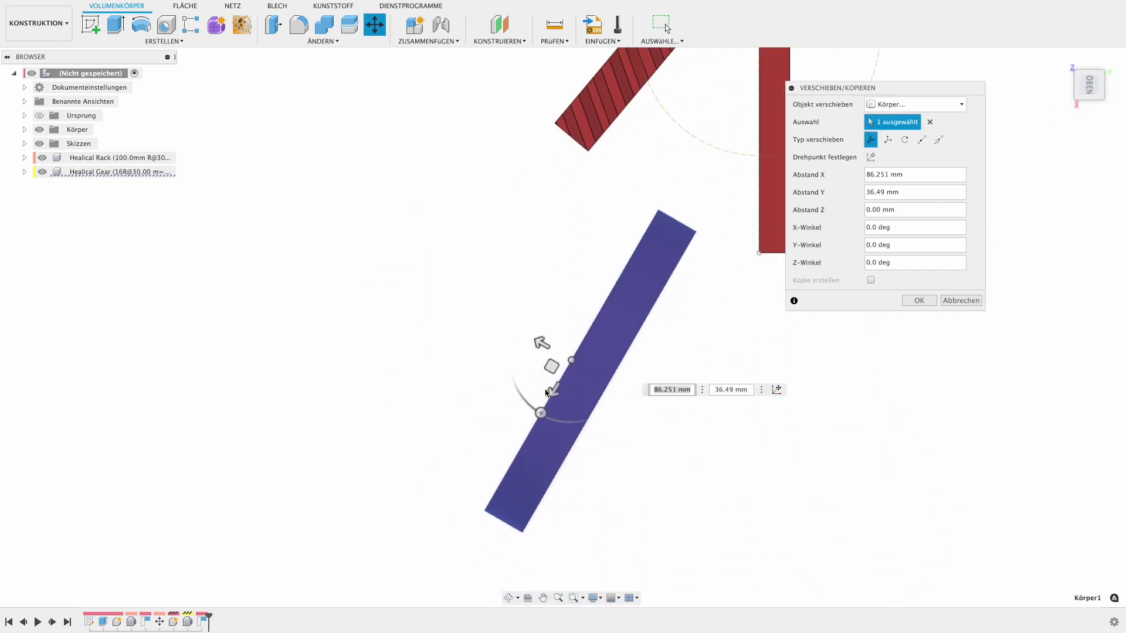
pyautogui.moveTo(537, 415); pyautogui.dragTo(510, 397)
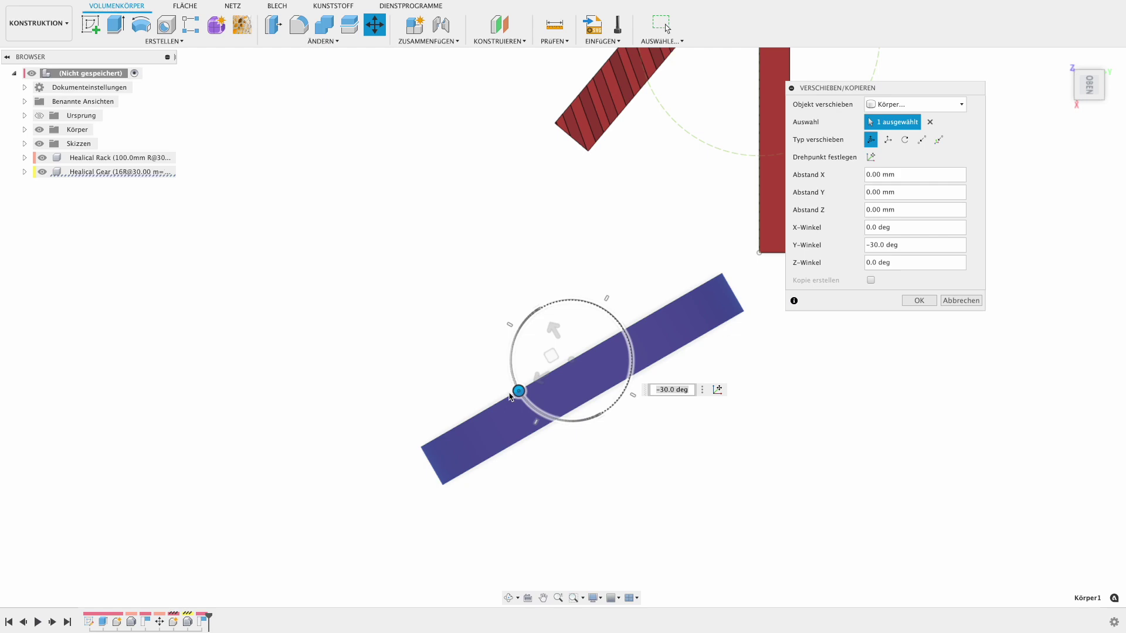
pyautogui.moveTo(551, 355); pyautogui.dragTo(730, 328)
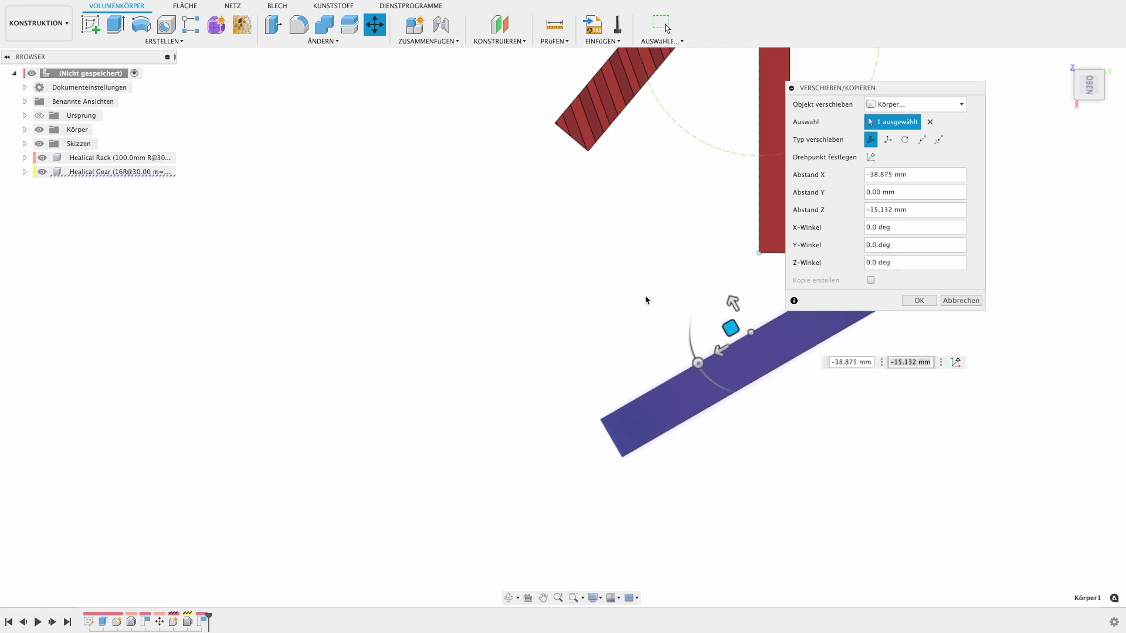
pyautogui.scroll(-3, 647, 300)
pyautogui.click(910, 302)
pyautogui.keyDown('shift'); pyautogui.moveTo(550, 440); pyautogui.dragTo(586, 410, button='middle'); pyautogui.keyUp('shift')
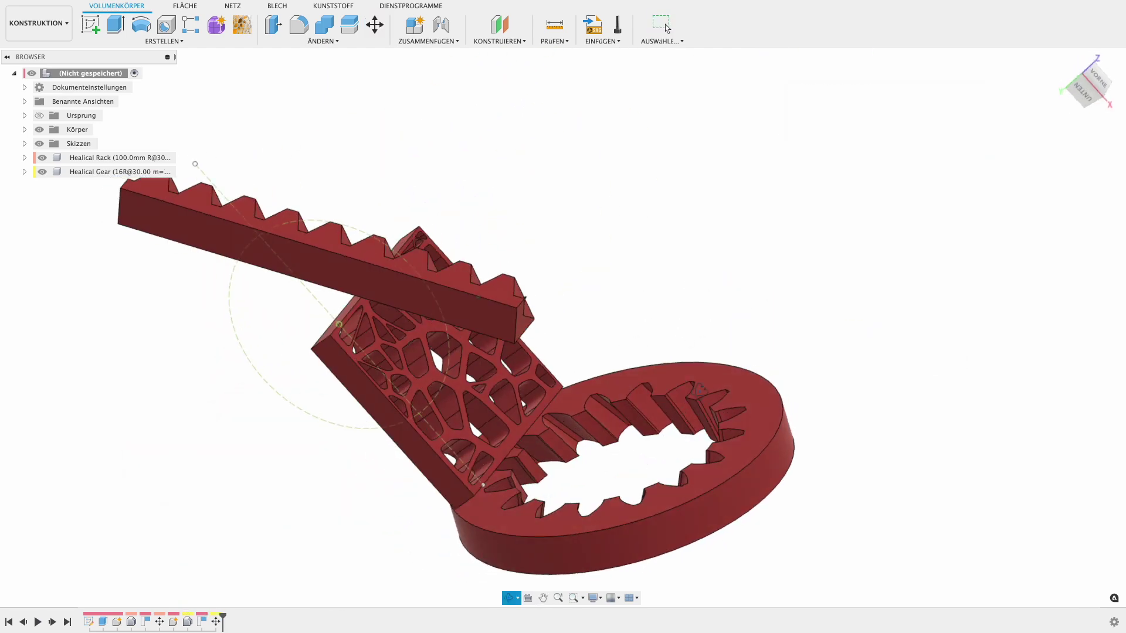
pyautogui.moveTo(692, 485)
pyautogui.keyDown('shift'); pyautogui.mouseDown(button='middle')
pyautogui.moveTo(725, 448)
pyautogui.moveTo(657, 449)
pyautogui.moveTo(647, 459)
pyautogui.moveTo(679, 455)
pyautogui.moveTo(679, 437)
pyautogui.mouseUp(button='middle'); pyautogui.keyUp('shift')
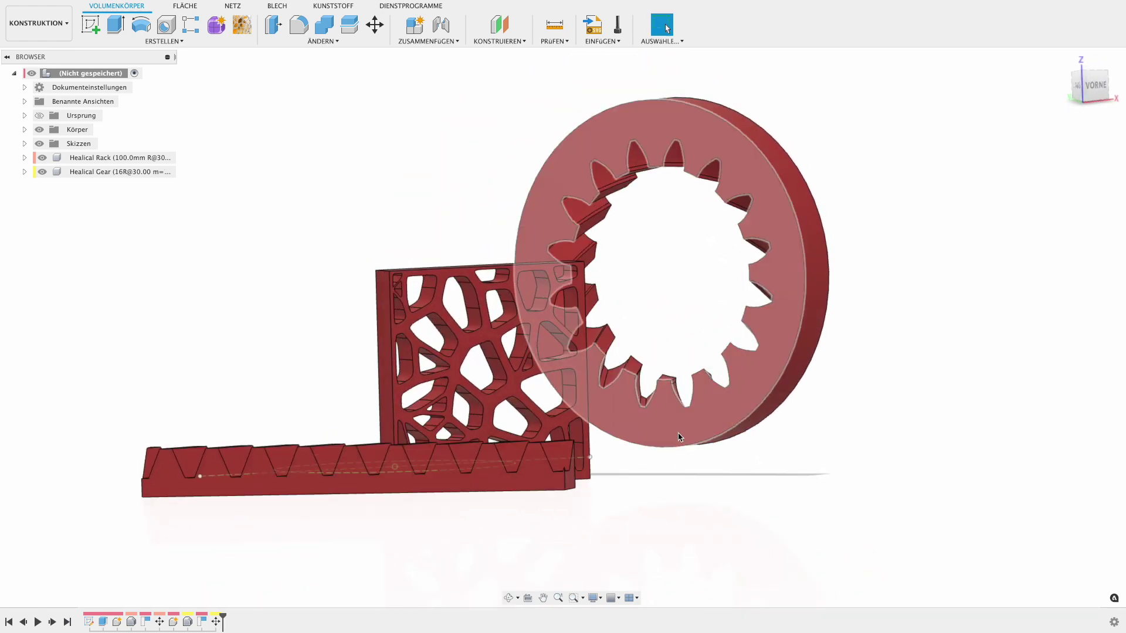